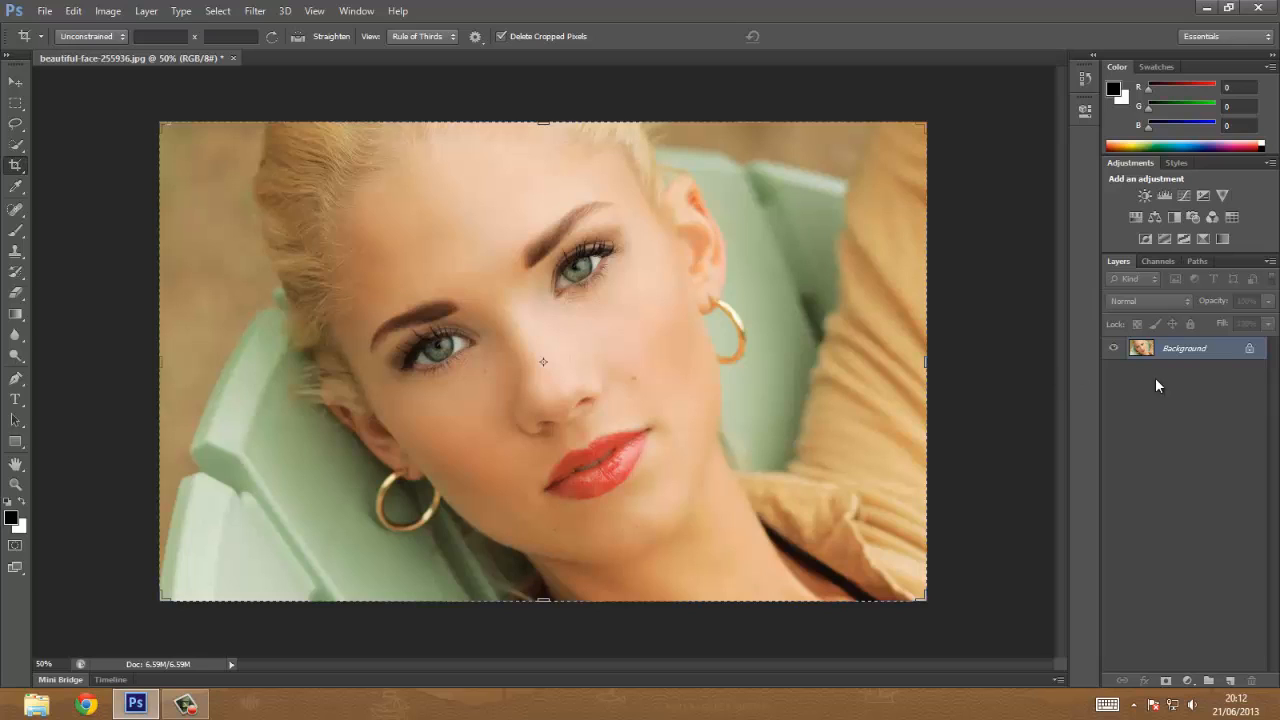
Duplicate the Background layer twice and desaturate the topmost copy
left_click(1210, 353)
key("ctrl+j")
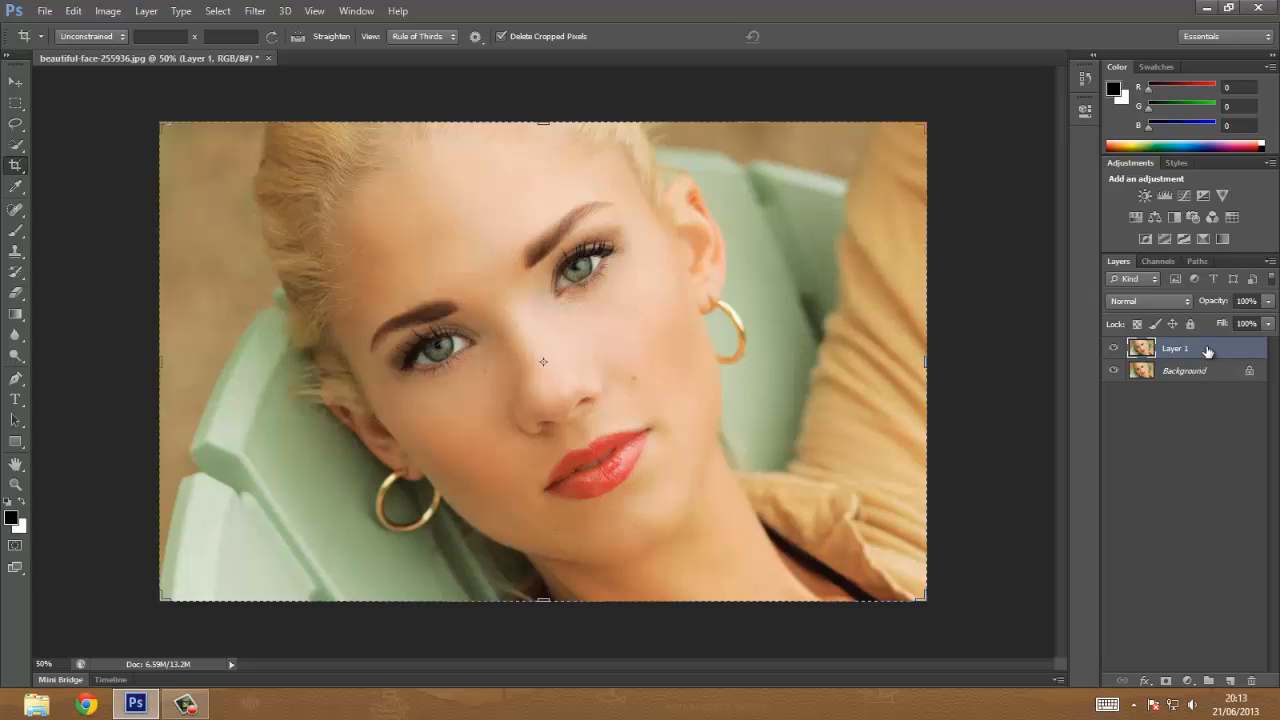
key("ctrl+j")
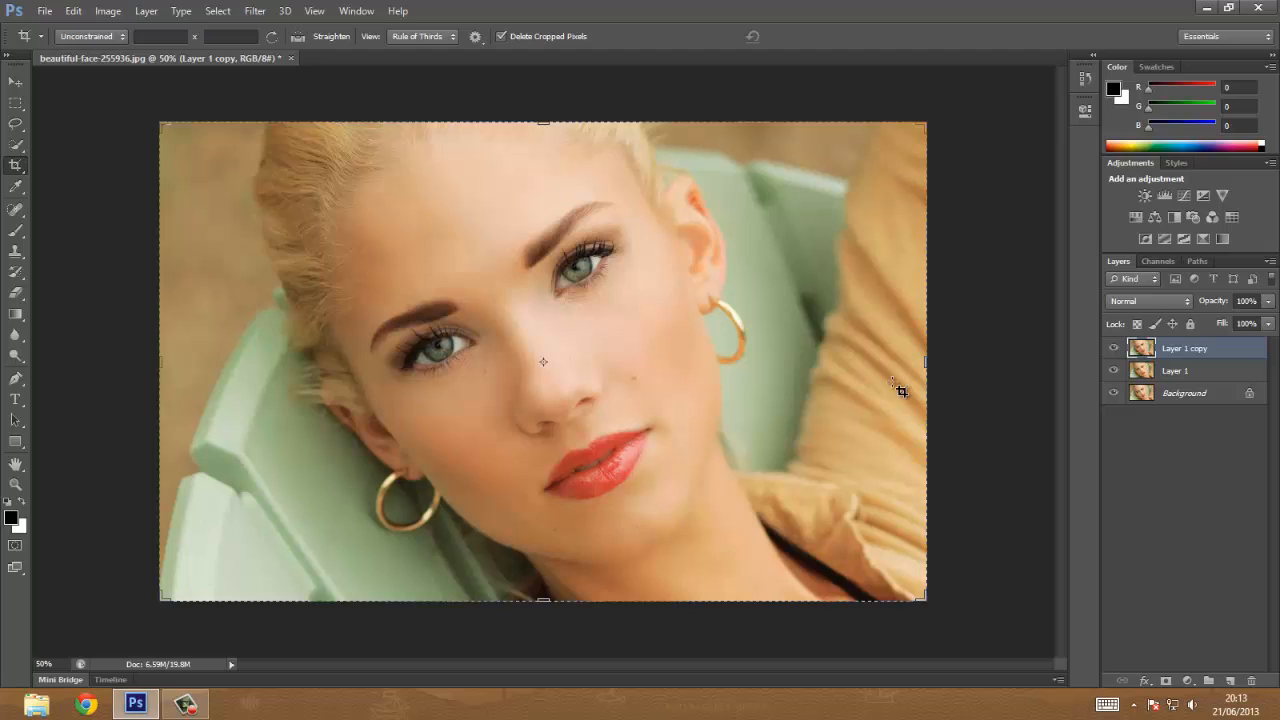
key("ctrl")
key("ctrl+shift+u")
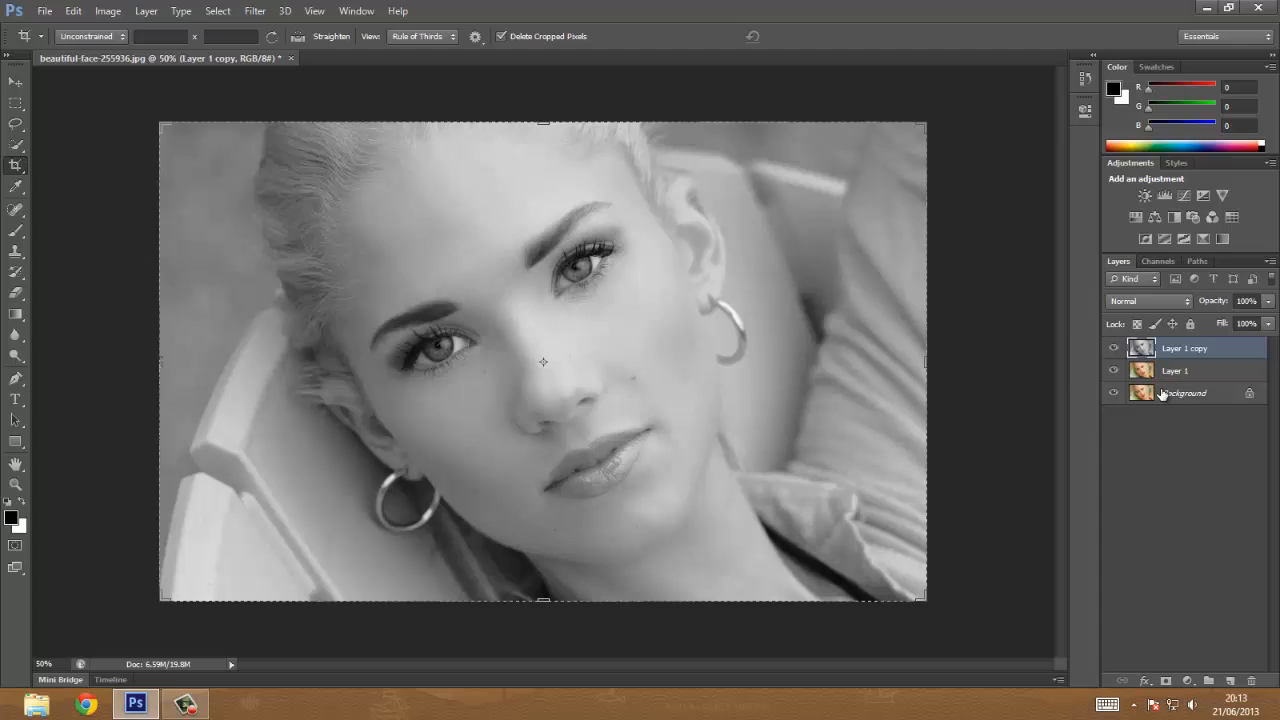
Duplicate the desaturated layer and apply Levels to the new copy with input values 59, 1.13 and 221
key("ctrl+j")
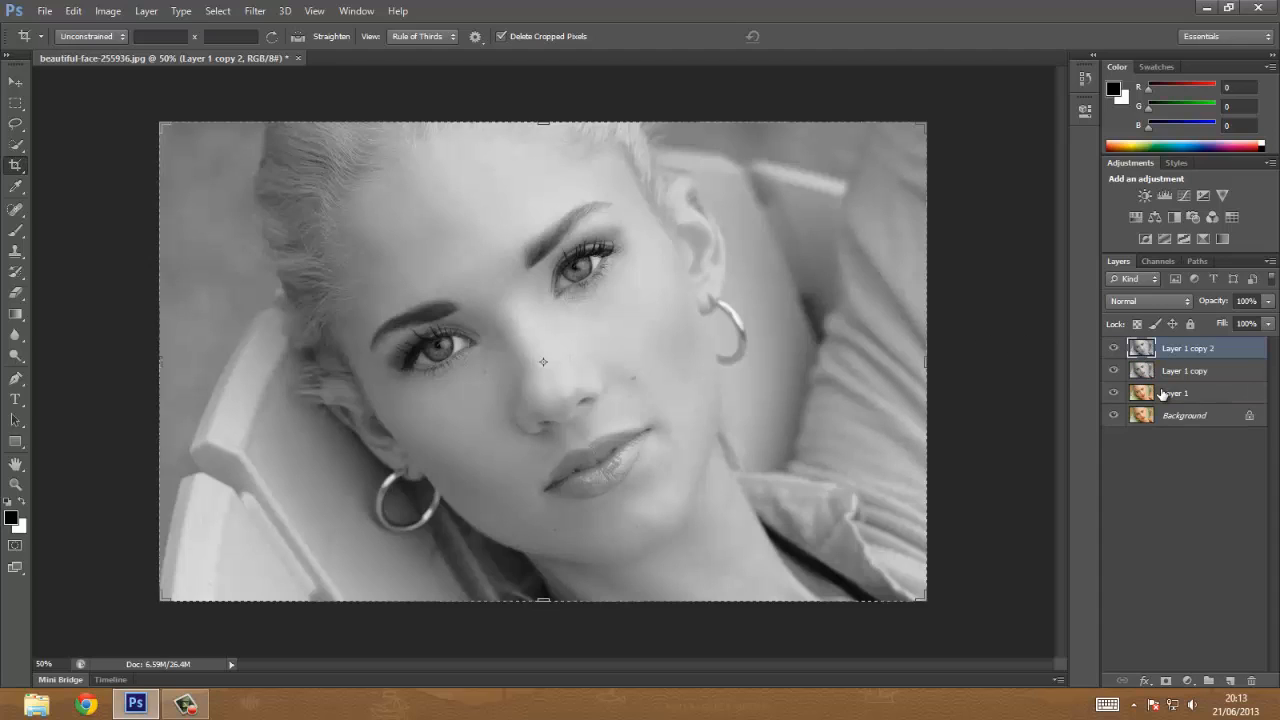
left_click(105, 11)
mouse_move(135, 52)
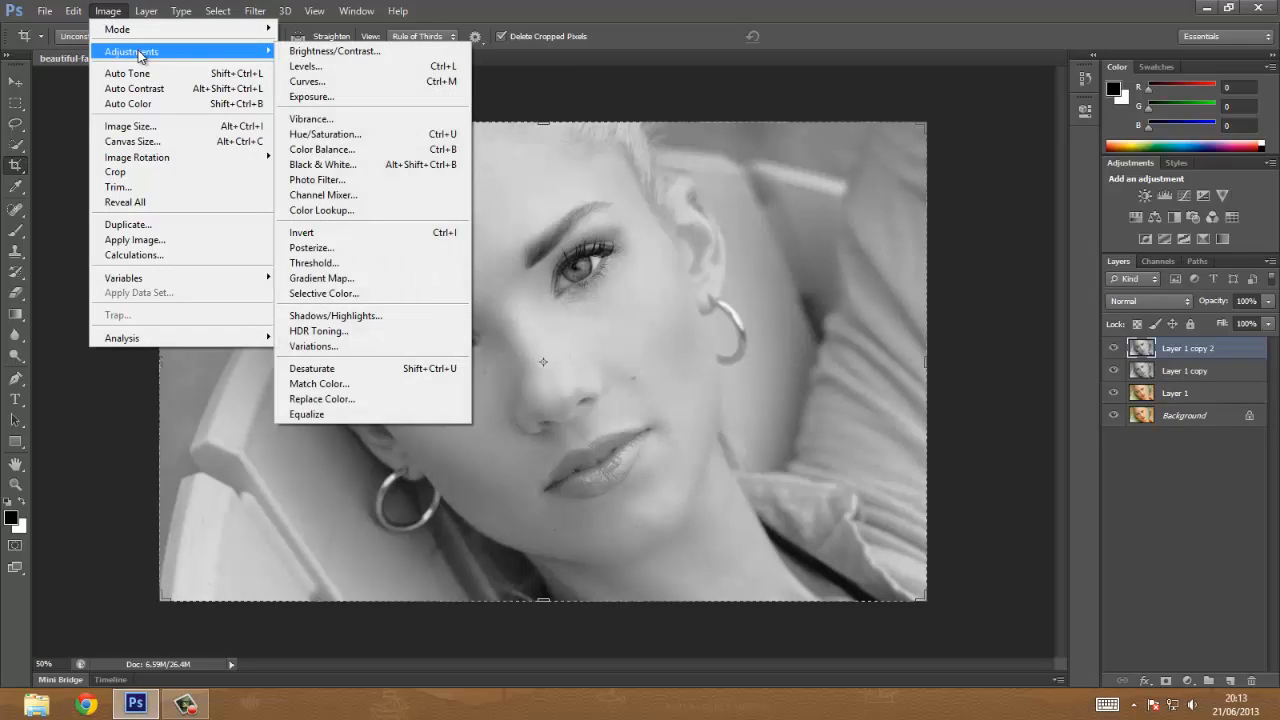
left_click(306, 68)
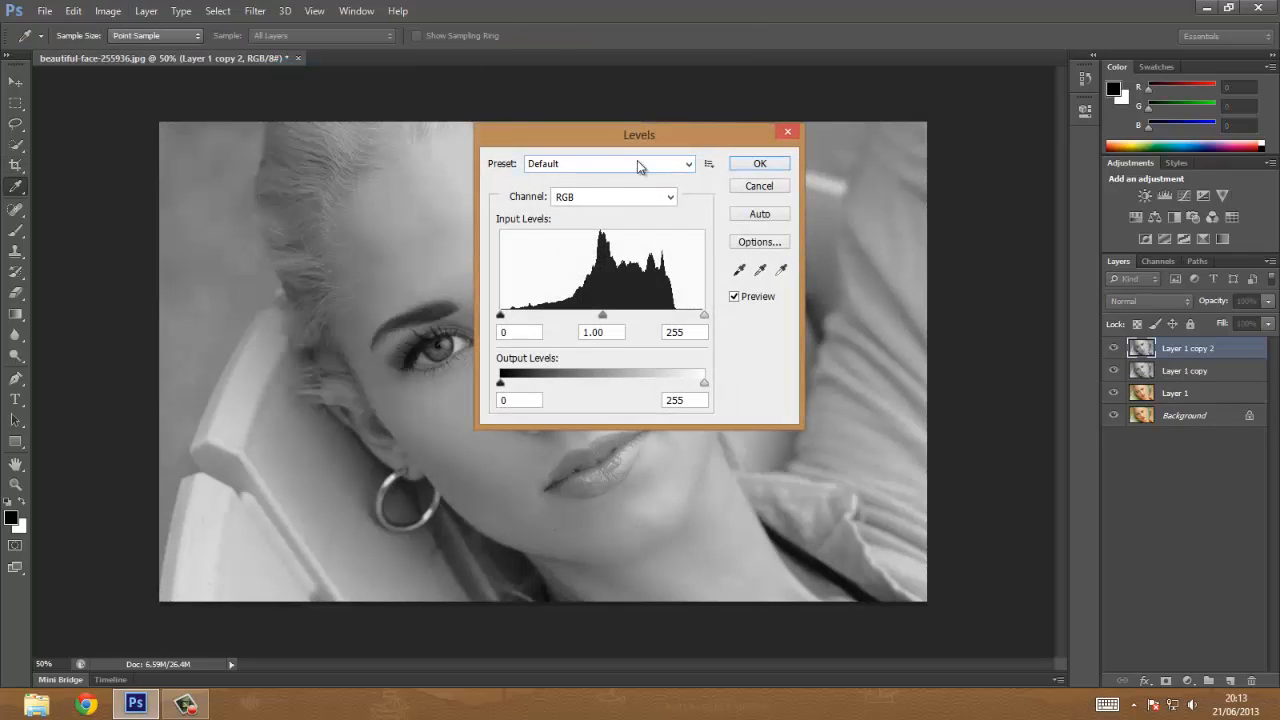
left_click_drag(694, 150, 1030, 250)
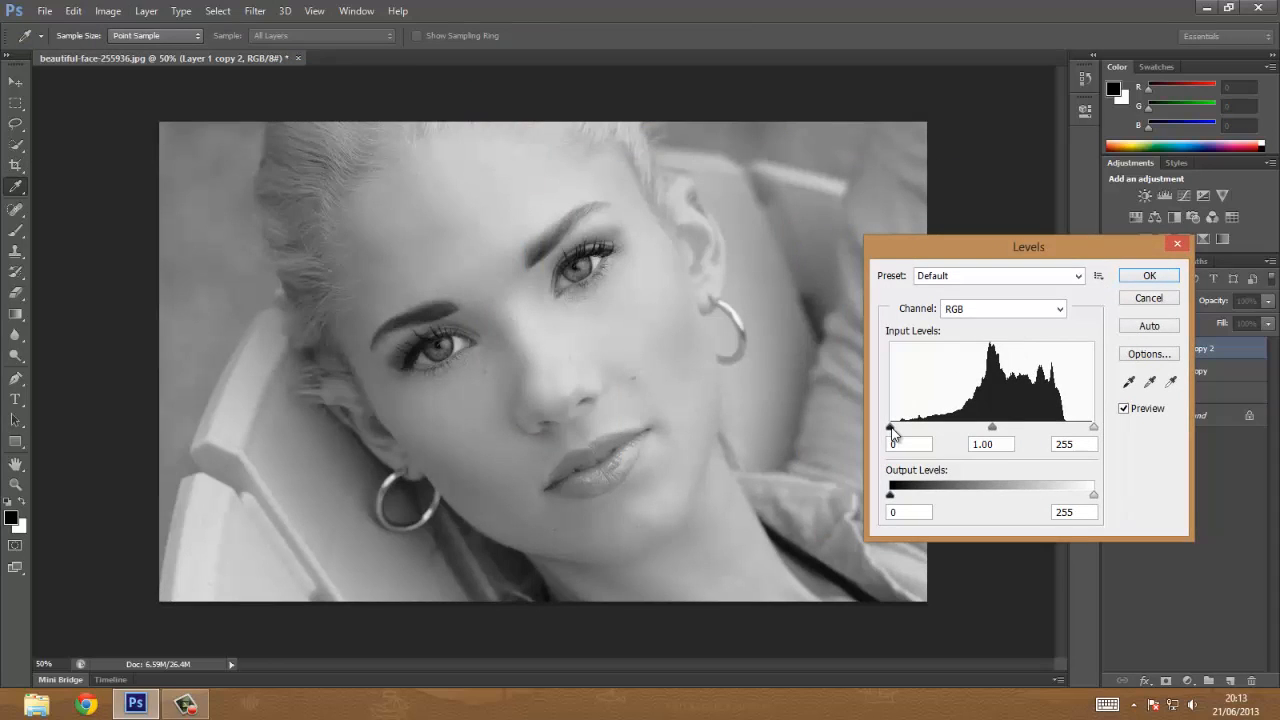
left_click_drag(896, 430, 939, 432)
left_click_drag(1093, 427, 997, 426)
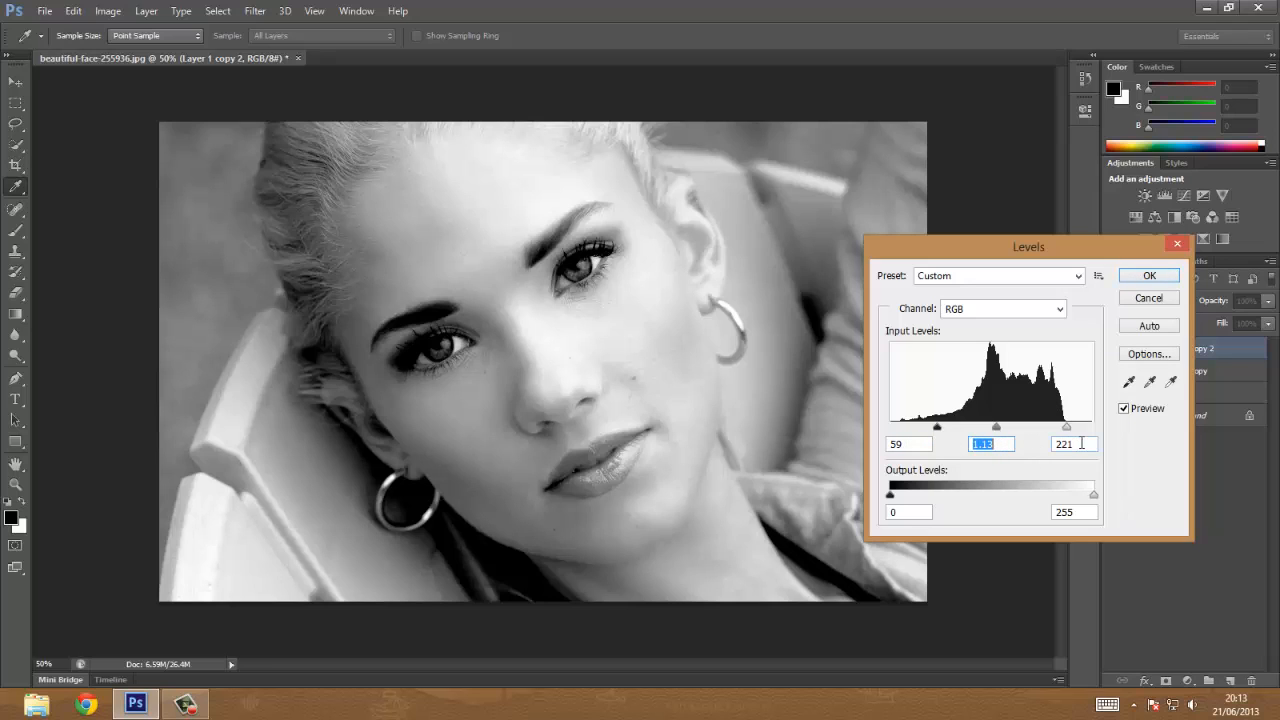
left_click(1150, 276)
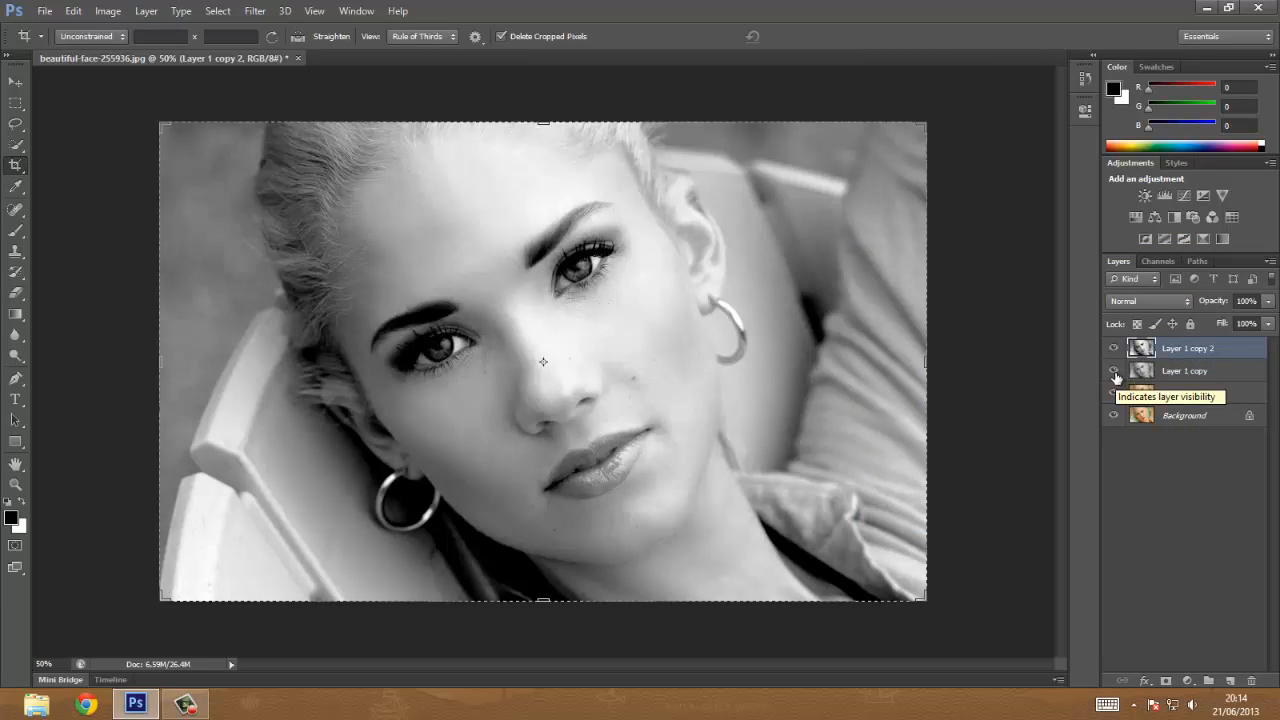
Hide the three lower layers and create a new empty layer directly beneath the contrast-adjusted Layer 1 copy 2
left_click_drag(1115, 375, 1115, 420)
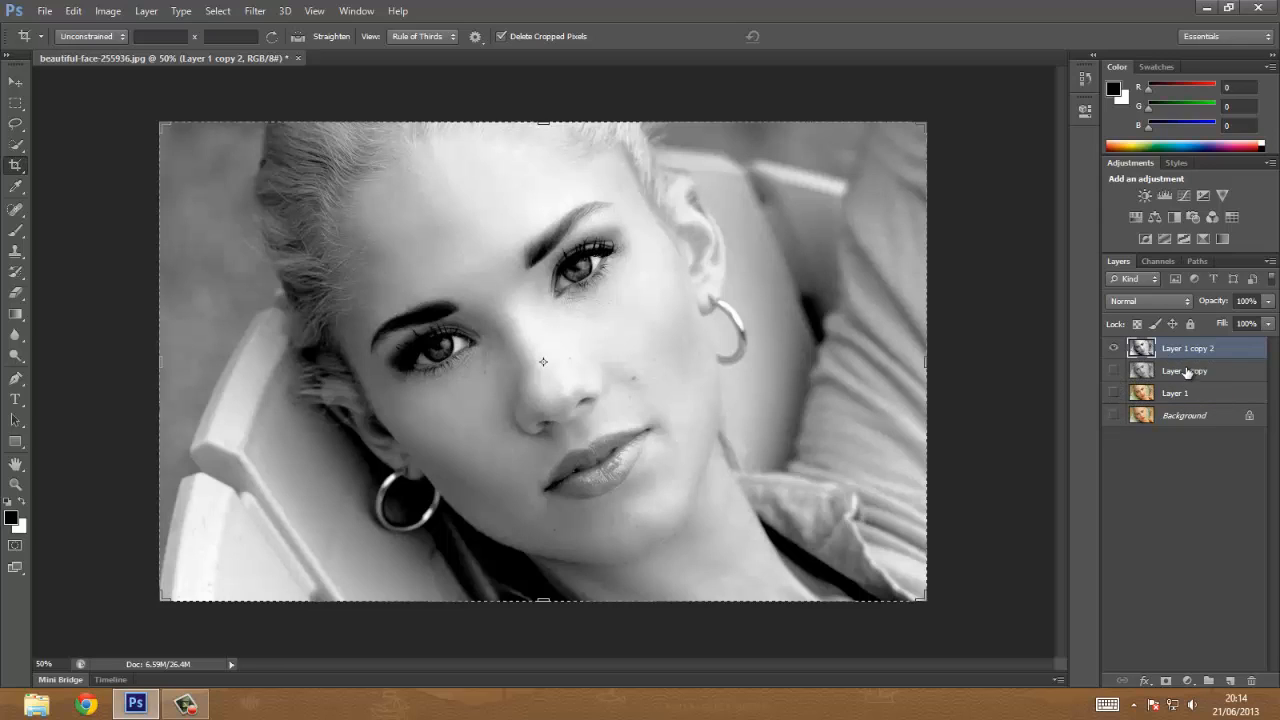
left_click(1187, 372)
left_click(1229, 680)
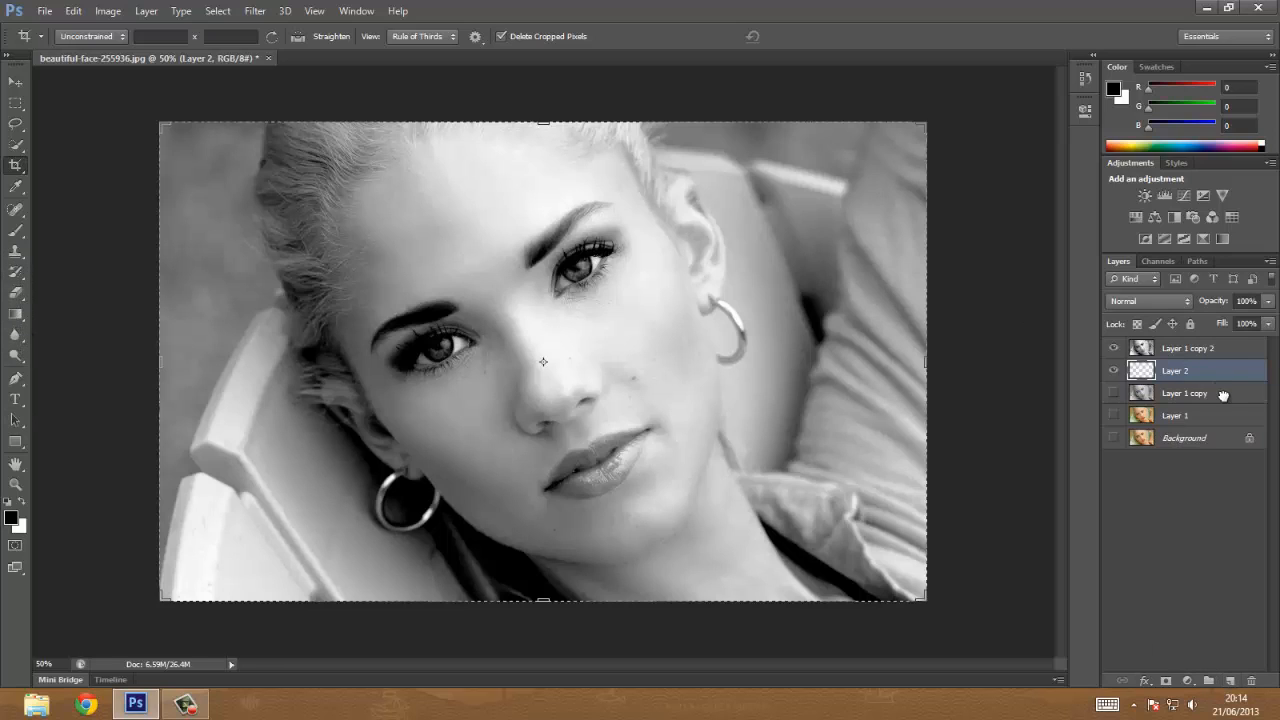
left_click_drag(1222, 395, 1251, 681)
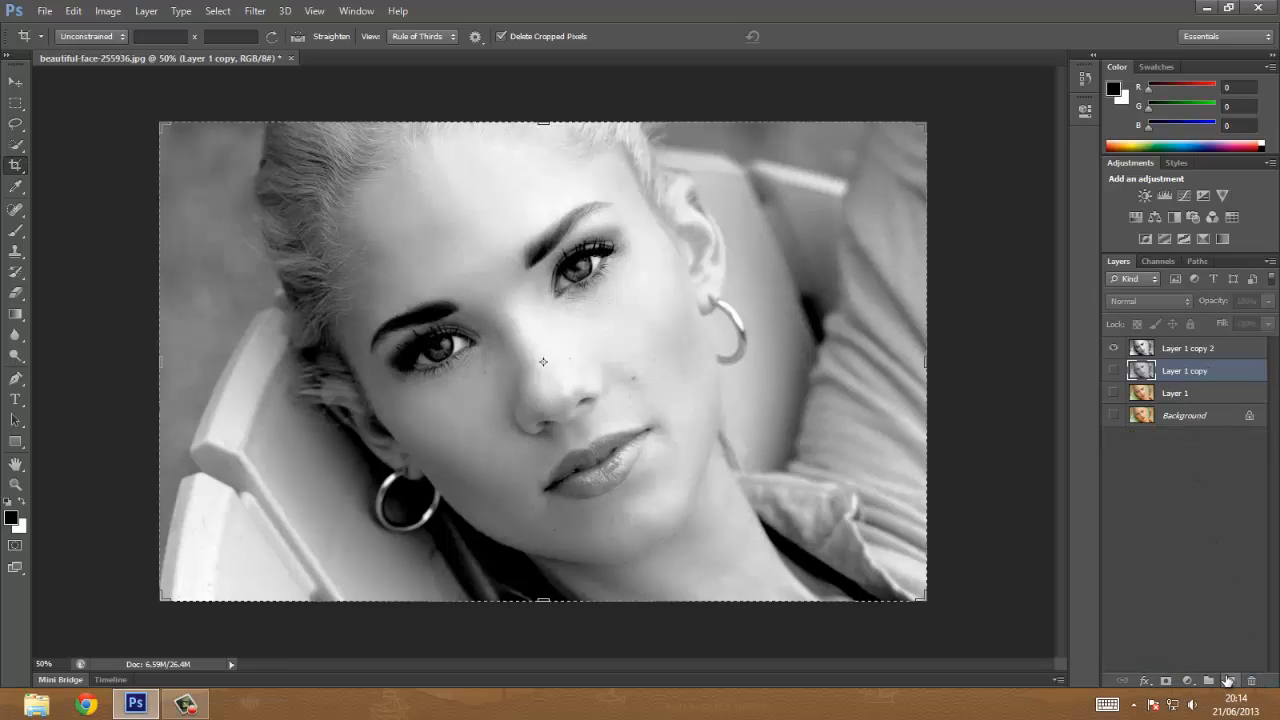
left_click(1228, 680)
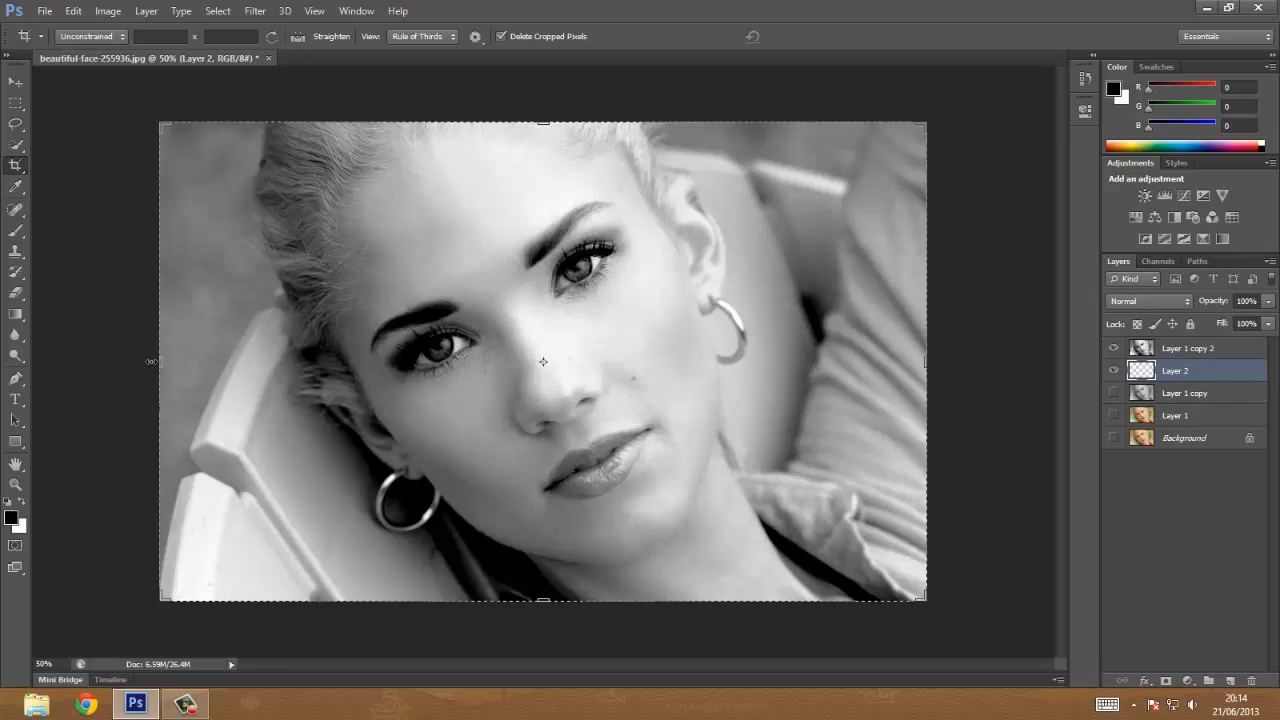
Fill the new empty layer with white using the Paint Bucket tool
left_click(16, 316)
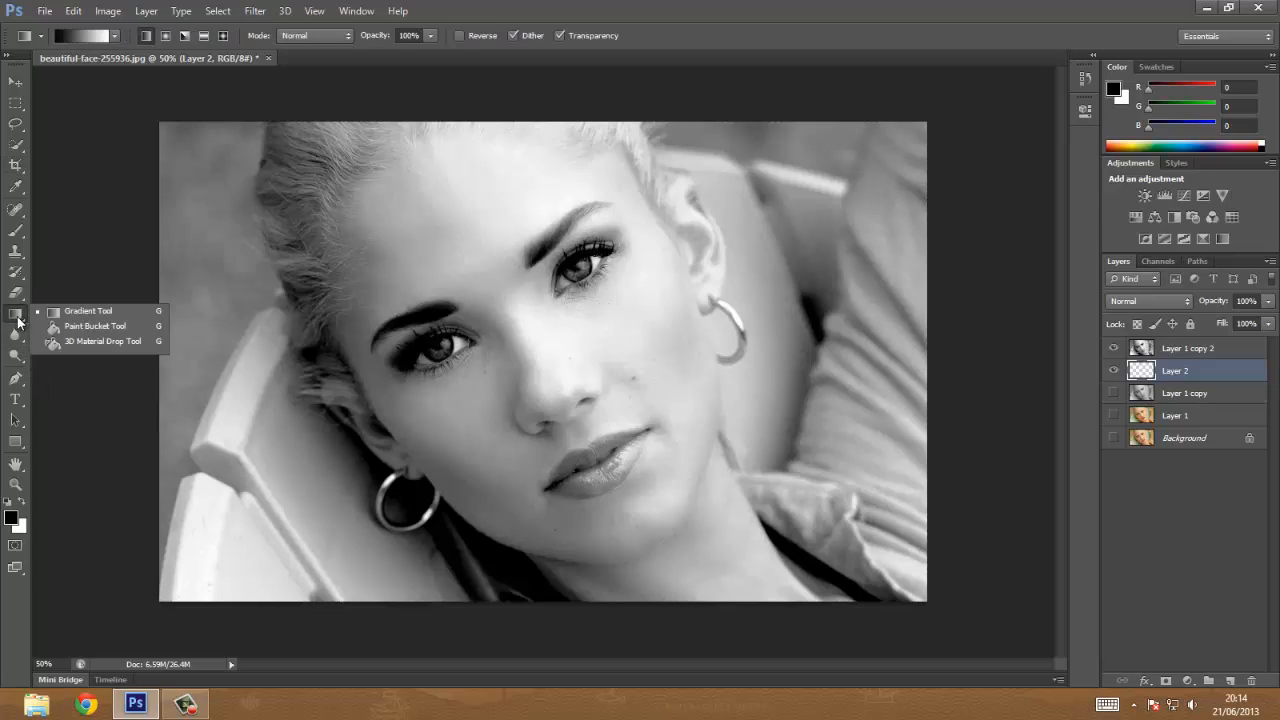
left_click(68, 327)
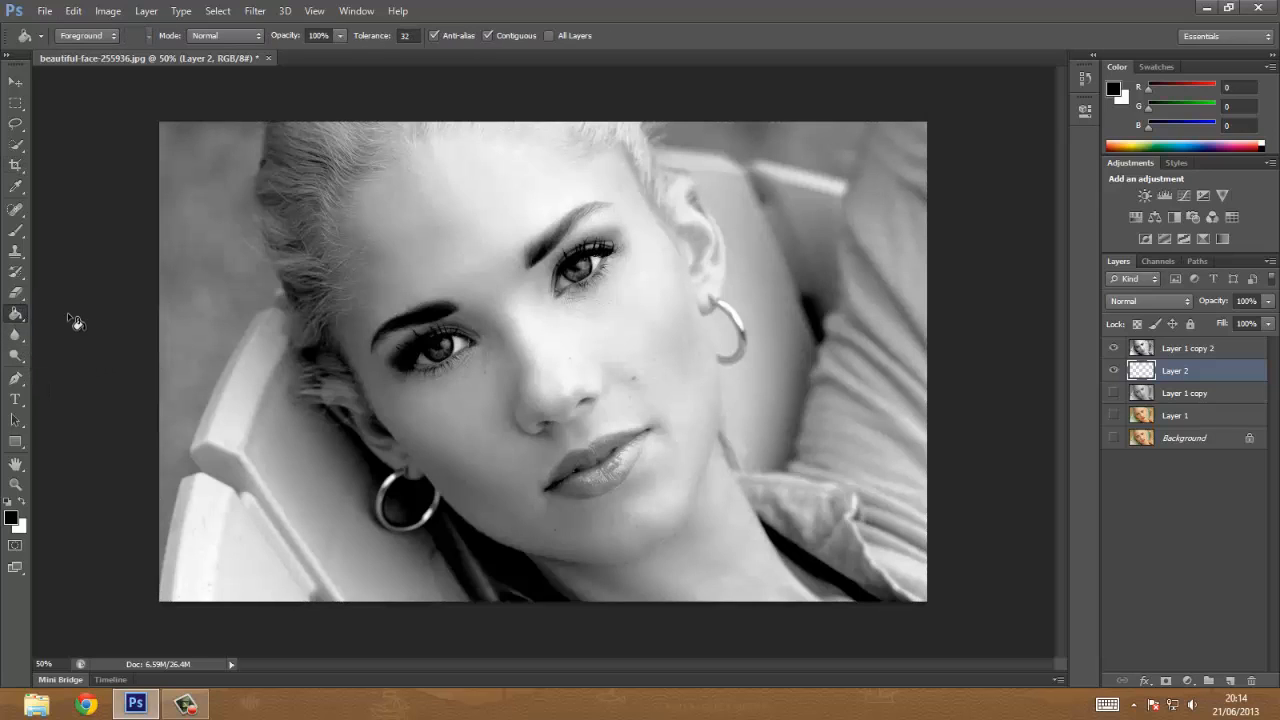
left_click(20, 322)
right_click(56, 279)
right_click(22, 318)
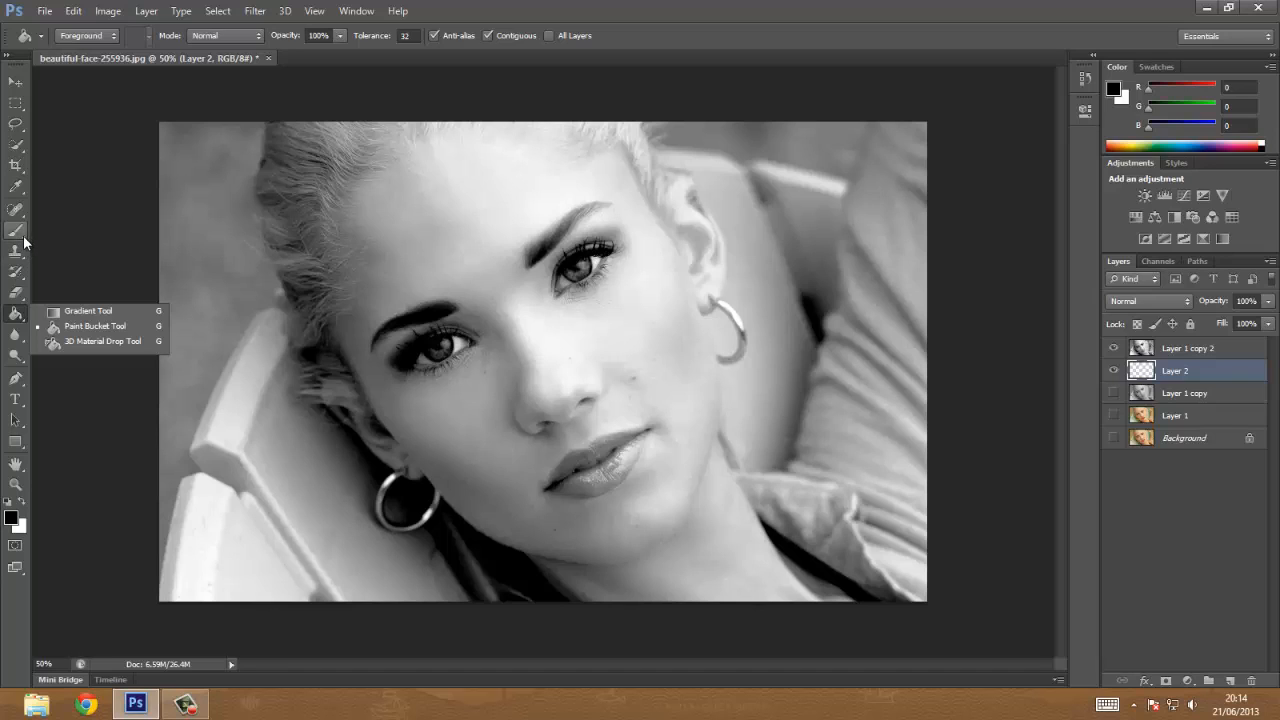
right_click(18, 316)
left_click(88, 327)
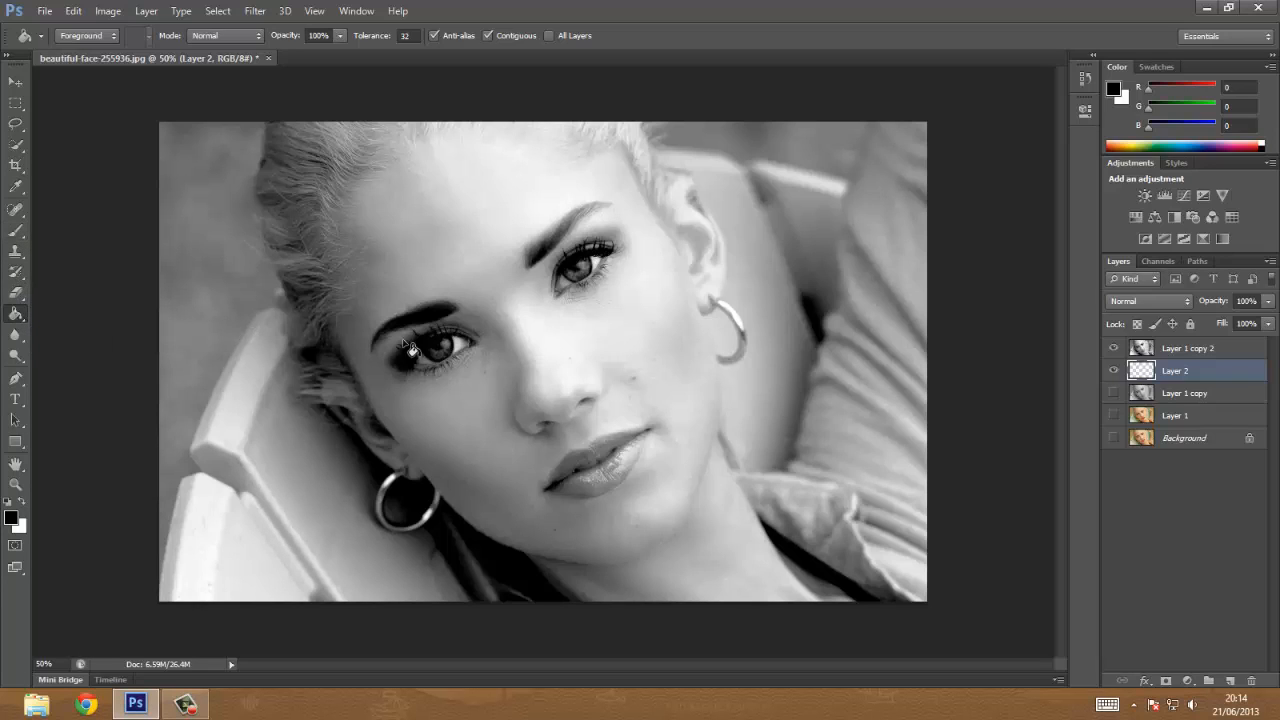
left_click(1155, 68)
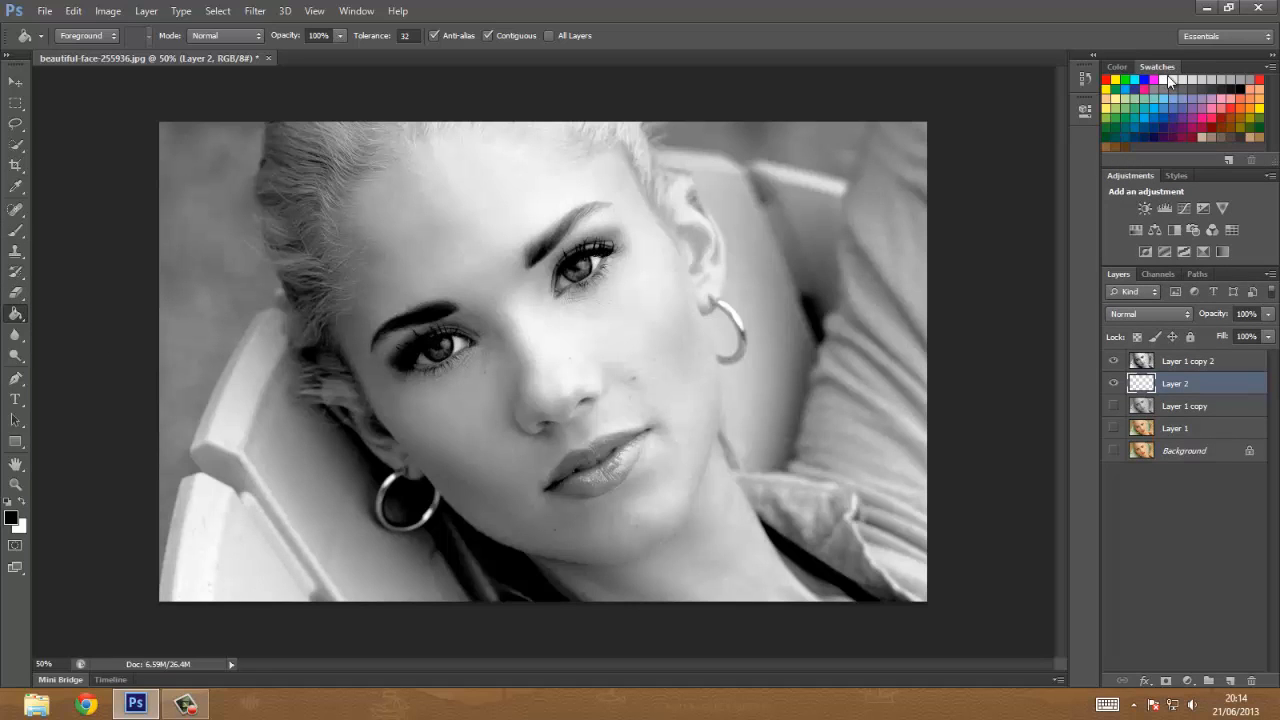
left_click(1167, 80)
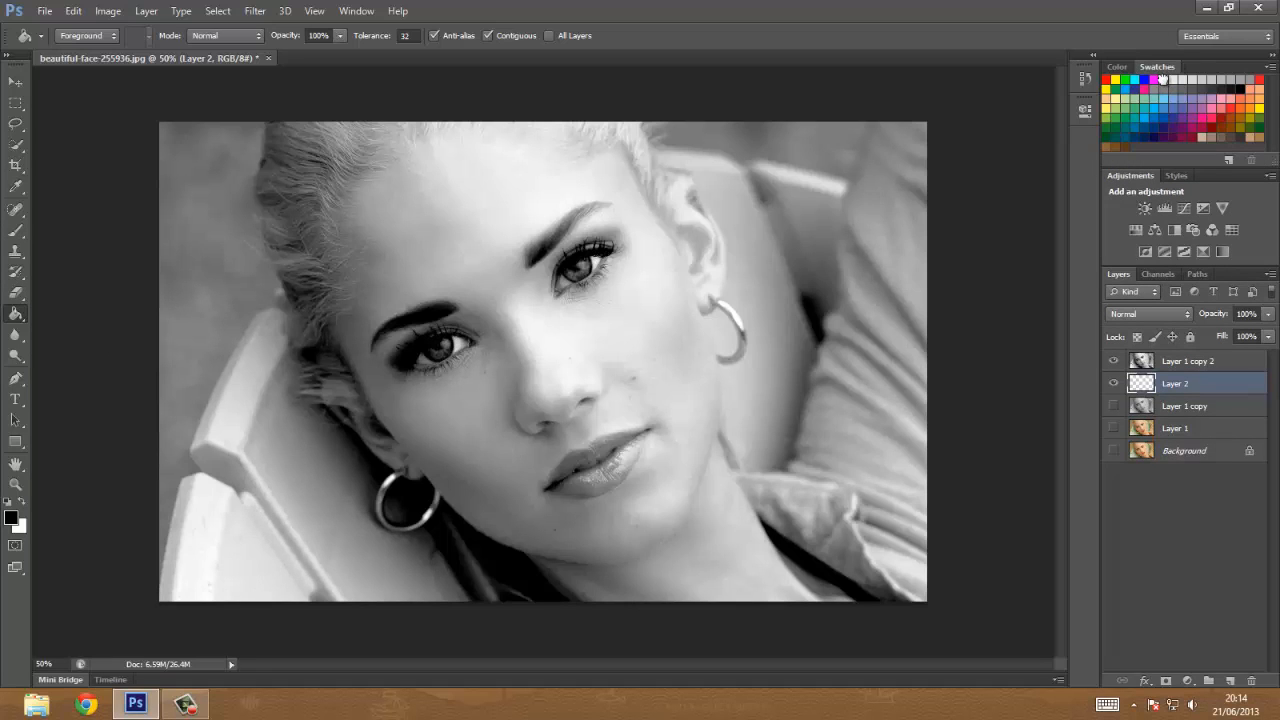
left_click(269, 455)
Add a layer mask to Layer 1 copy 2 and set the Brush tool's size to 176 px
left_click(1171, 362)
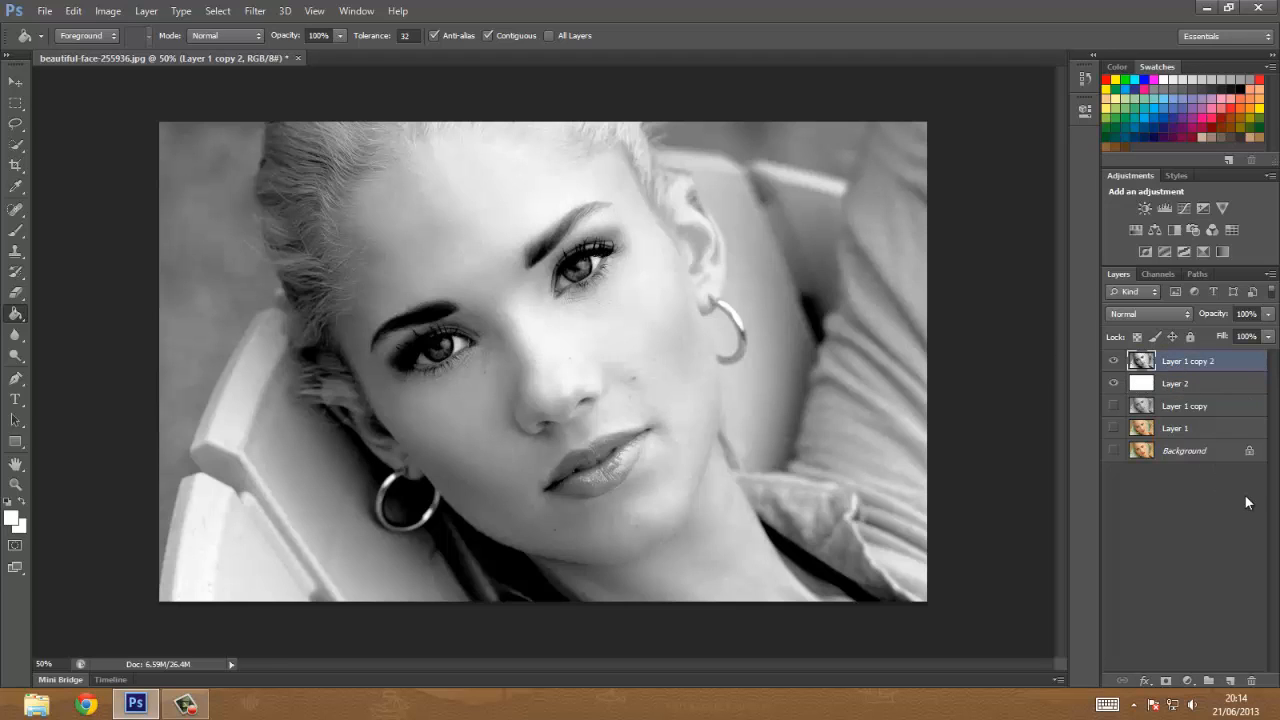
left_click(1166, 681)
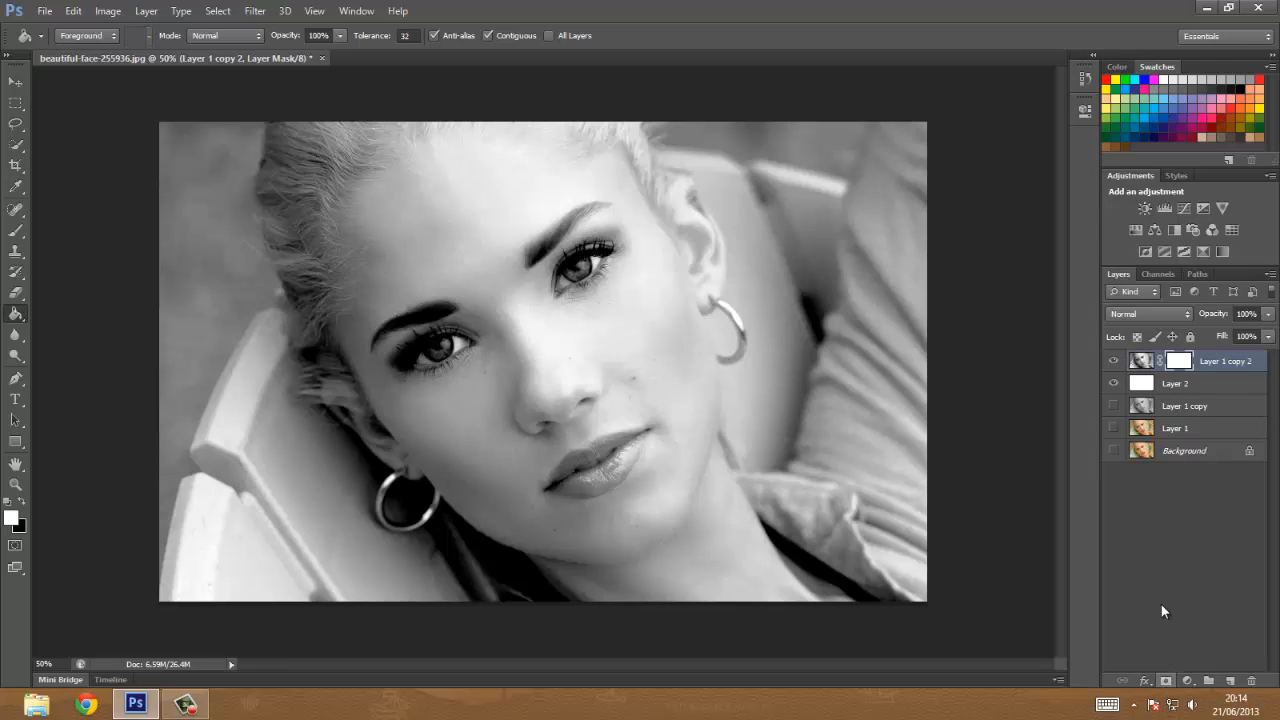
left_click(17, 231)
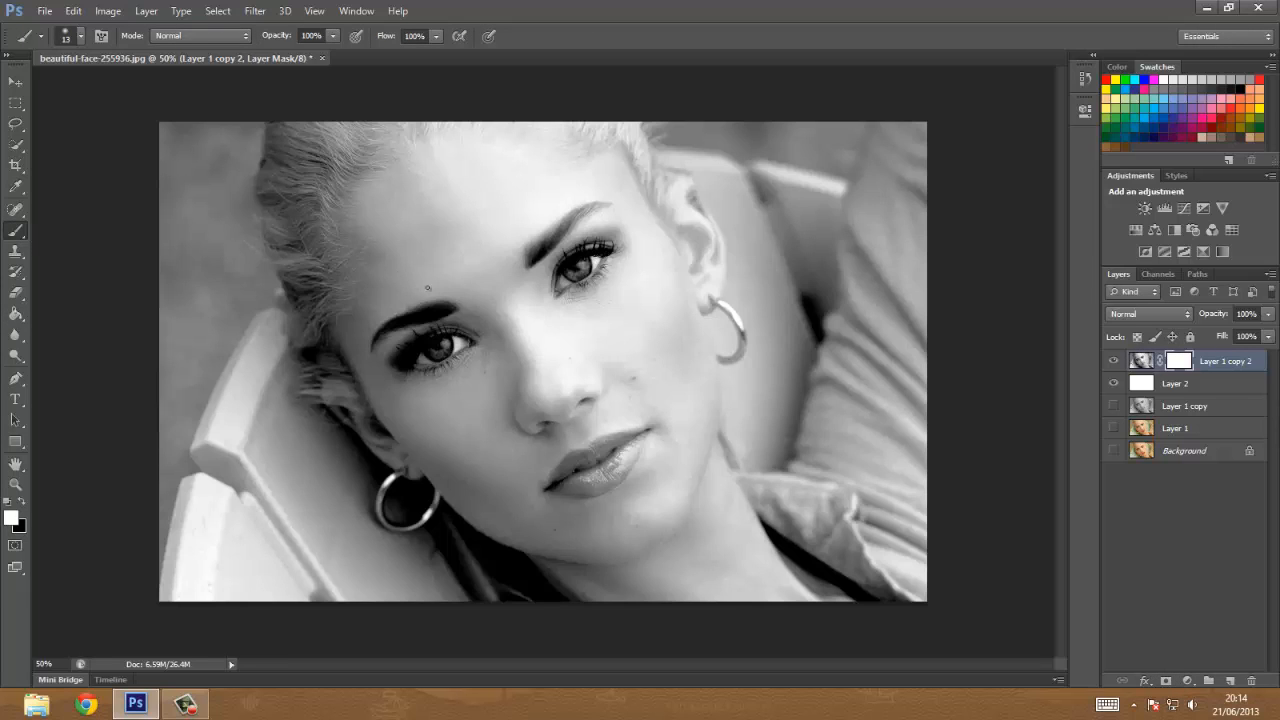
right_click(507, 311)
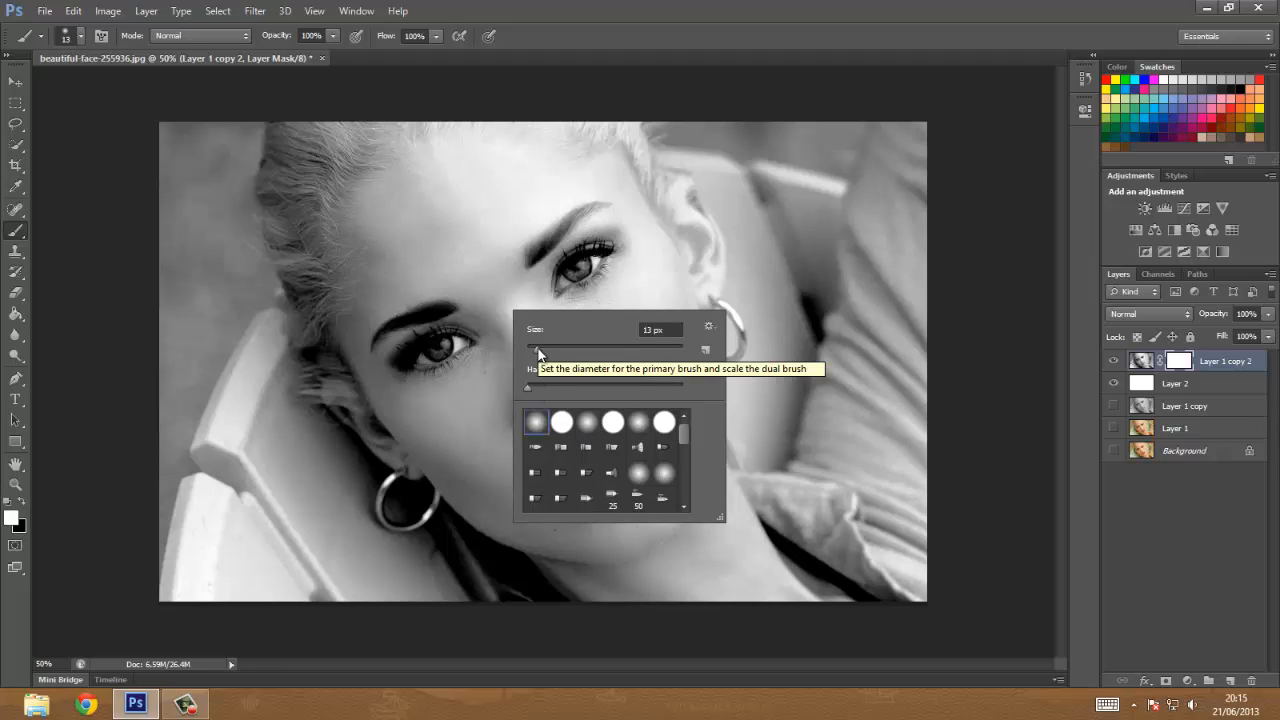
left_click_drag(537, 347, 562, 350)
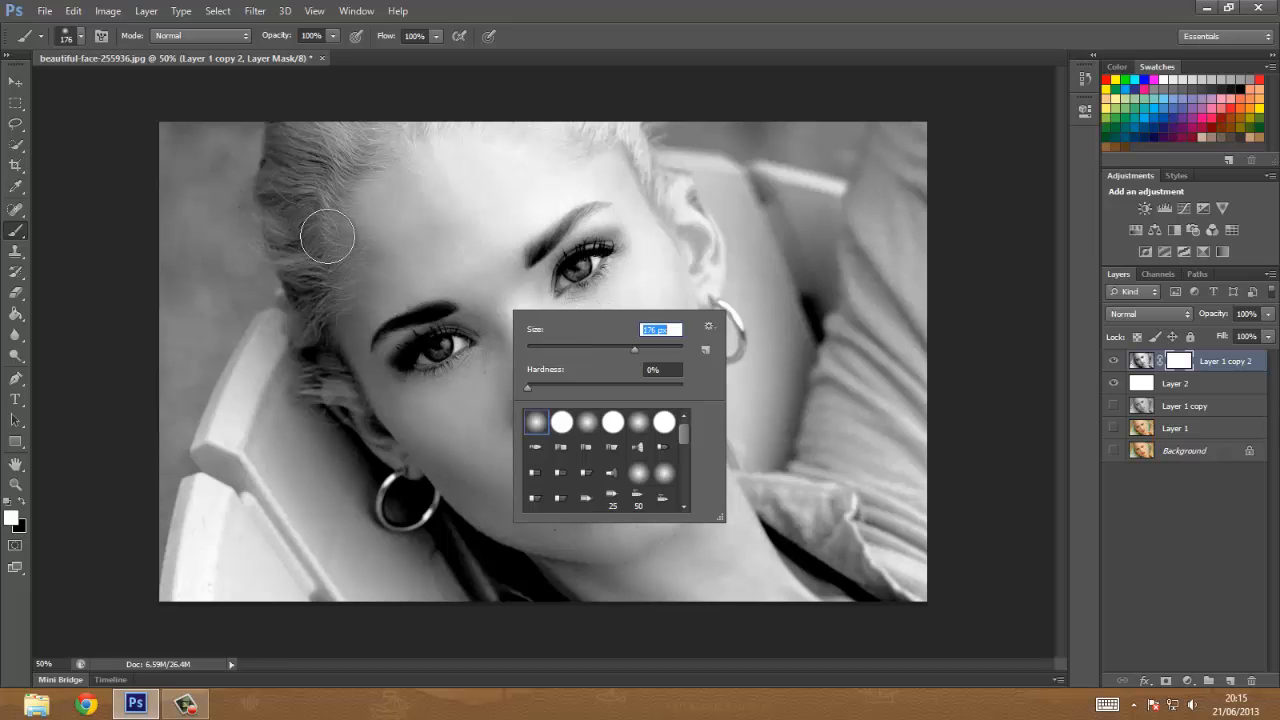
left_click(103, 217)
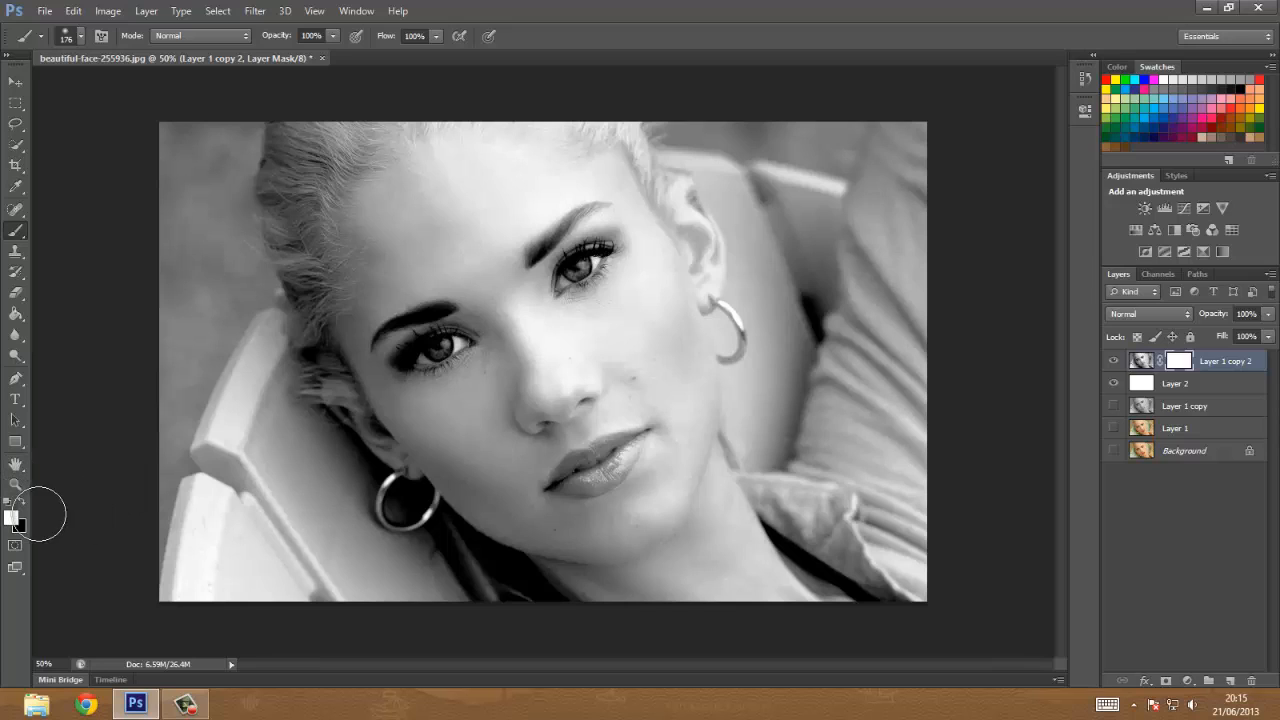
Paint black on the mask over the chair below the woman's hair and jaw, and hide the white fill layer
left_click(8, 504)
key("x")
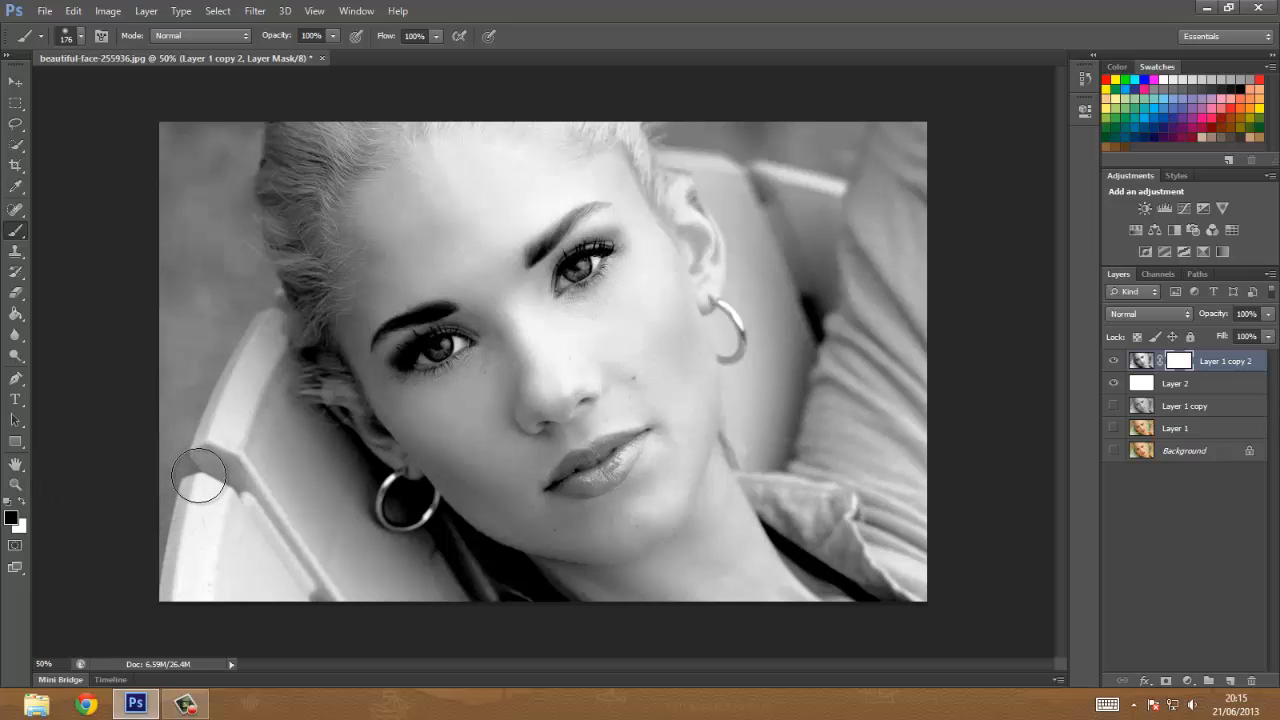
mouse_move(200, 474)
left_mouse_down()
mouse_move(220, 440)
mouse_move(252, 526)
mouse_move(331, 522)
mouse_move(356, 573)
mouse_move(449, 578)
mouse_move(438, 545)
mouse_move(450, 531)
mouse_move(556, 626)
mouse_move(498, 581)
mouse_move(257, 577)
left_mouse_up()
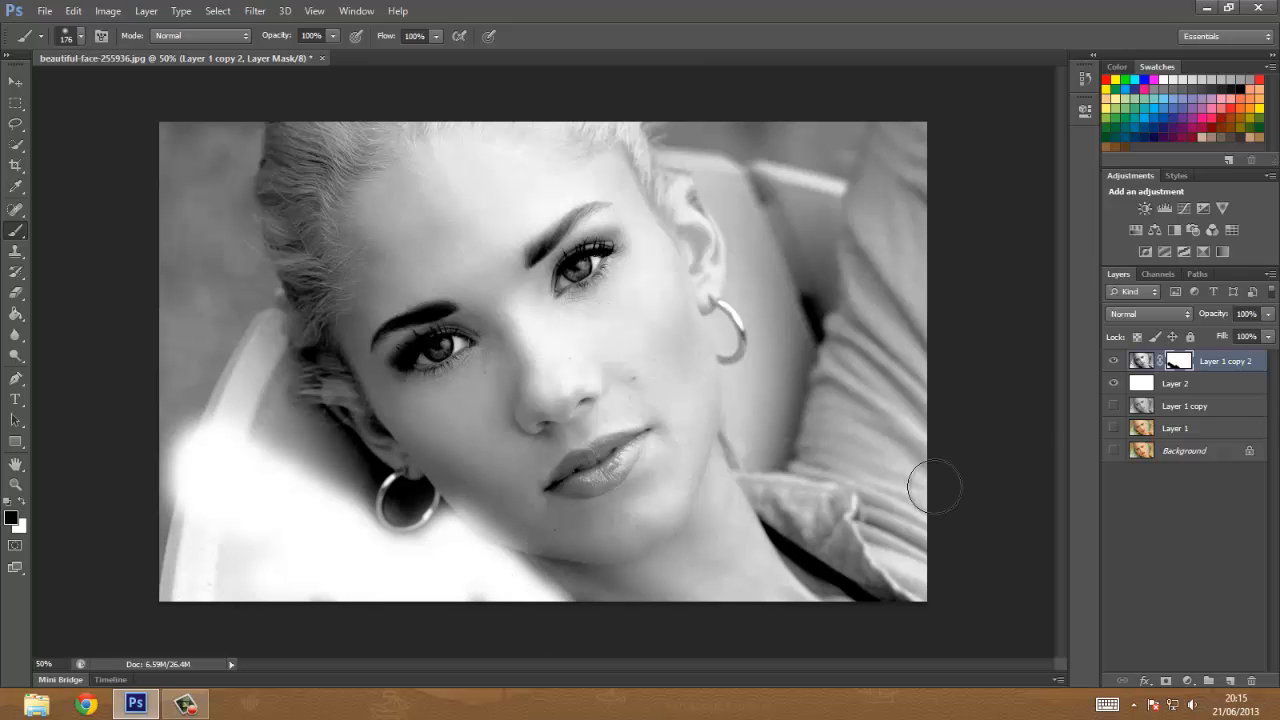
left_click(1113, 383)
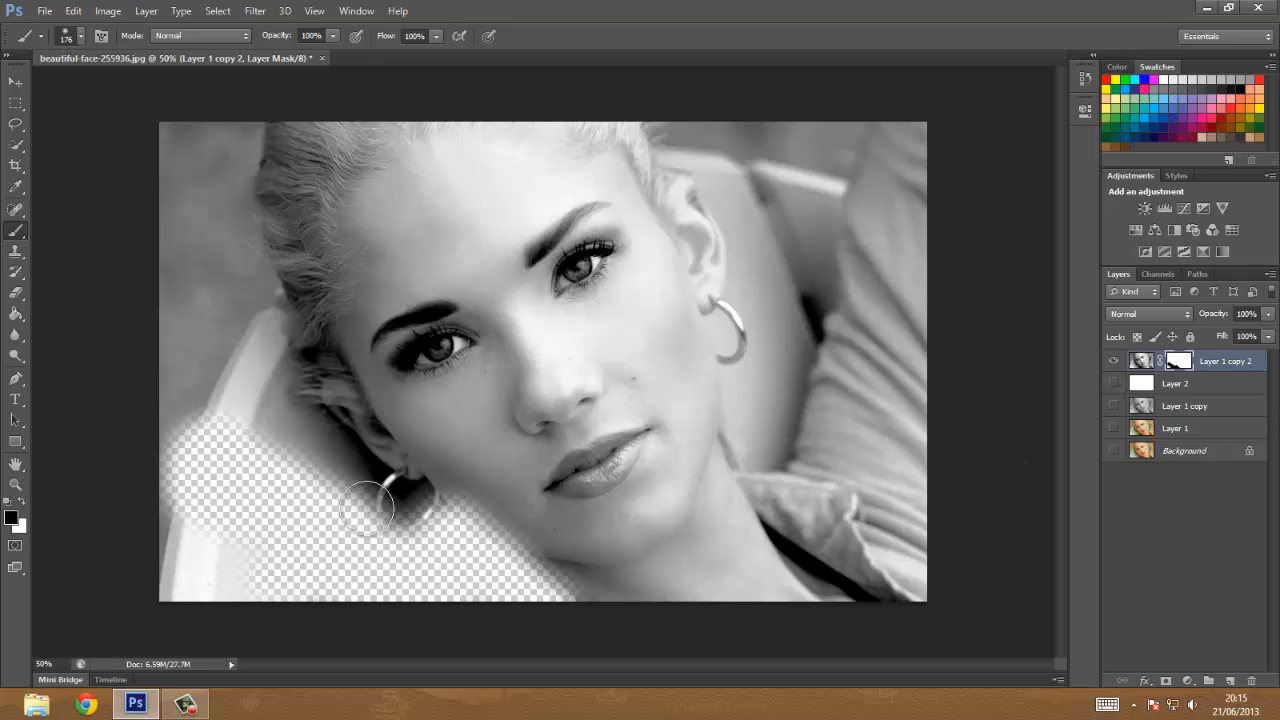
Mask out a strip beside the hair in black, restore it with white, and switch the foreground back to black
mouse_move(367, 508)
left_mouse_down()
mouse_move(314, 491)
mouse_move(249, 386)
mouse_move(215, 150)
left_mouse_up()
key("x")
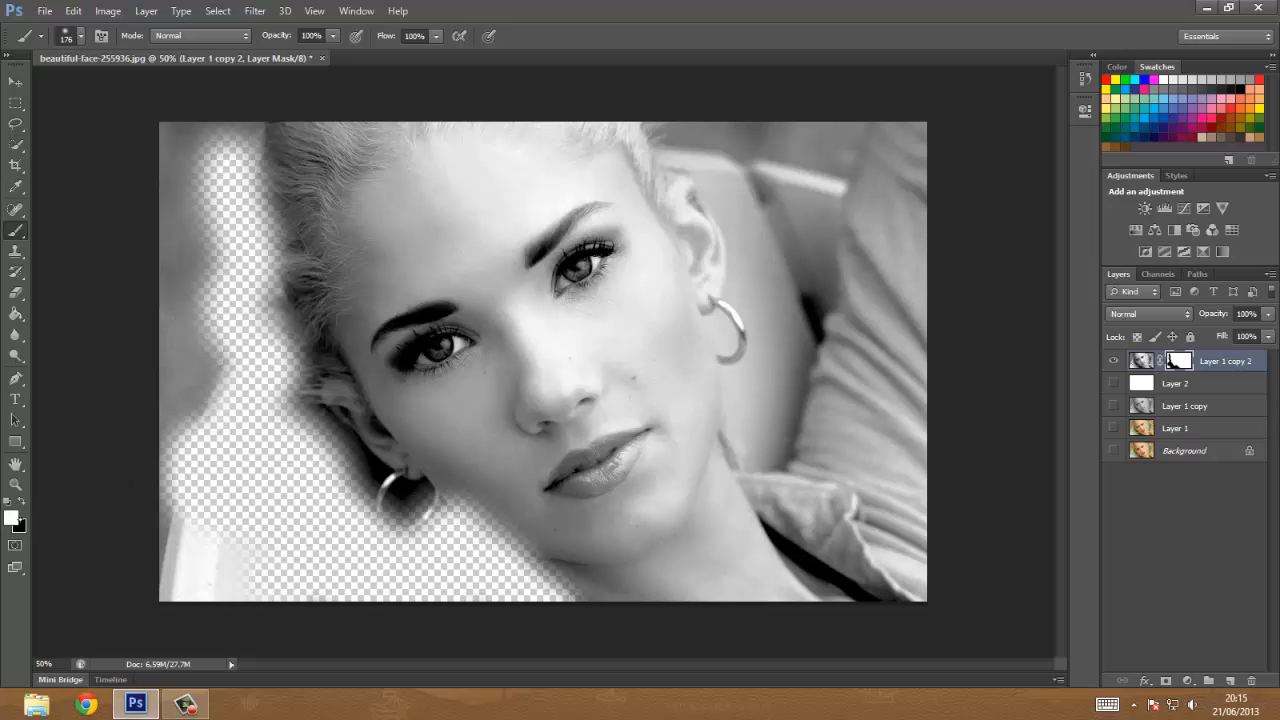
mouse_move(200, 410)
left_mouse_down()
mouse_move(253, 381)
mouse_move(232, 281)
mouse_move(209, 286)
mouse_move(210, 110)
mouse_move(255, 190)
mouse_move(171, 350)
mouse_move(251, 218)
mouse_move(298, 366)
left_mouse_up()
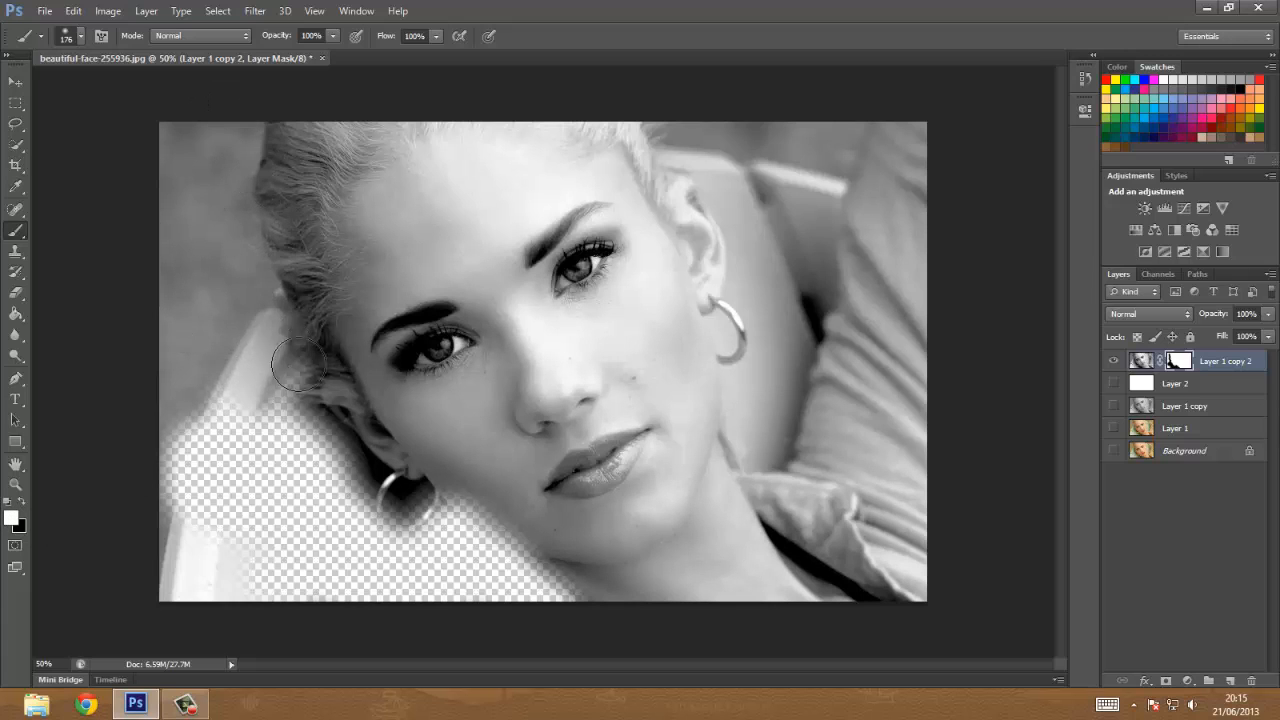
key("x")
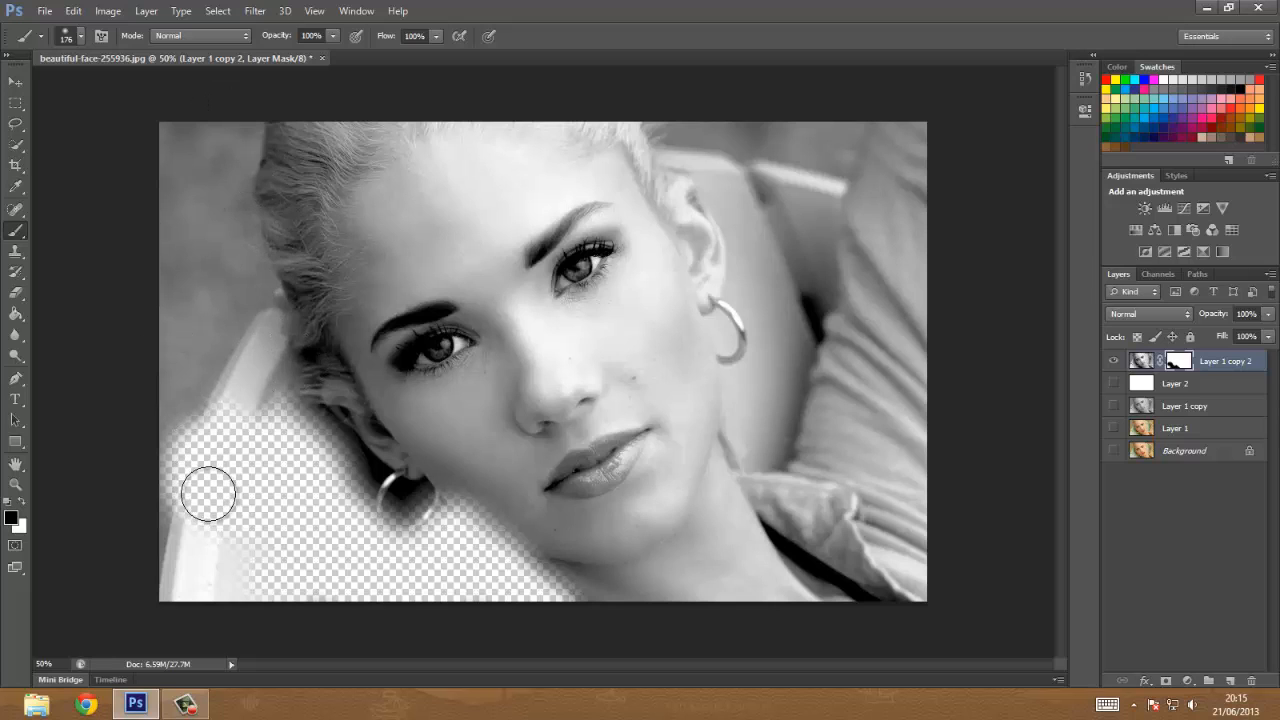
Paint black on the mask along the image's left edge and over the background beside the ear and sleeve
mouse_move(208, 494)
left_mouse_down()
mouse_move(182, 571)
mouse_move(254, 577)
left_mouse_up()
mouse_move(178, 467)
left_mouse_down()
mouse_move(163, 186)
mouse_move(137, 129)
left_mouse_up()
mouse_move(850, 408)
left_mouse_down()
mouse_move(918, 291)
mouse_move(958, 141)
mouse_move(886, 162)
mouse_move(727, 124)
mouse_move(694, 139)
mouse_move(678, 113)
mouse_move(720, 150)
mouse_move(740, 207)
mouse_move(747, 285)
mouse_move(772, 328)
mouse_move(749, 391)
left_mouse_up()
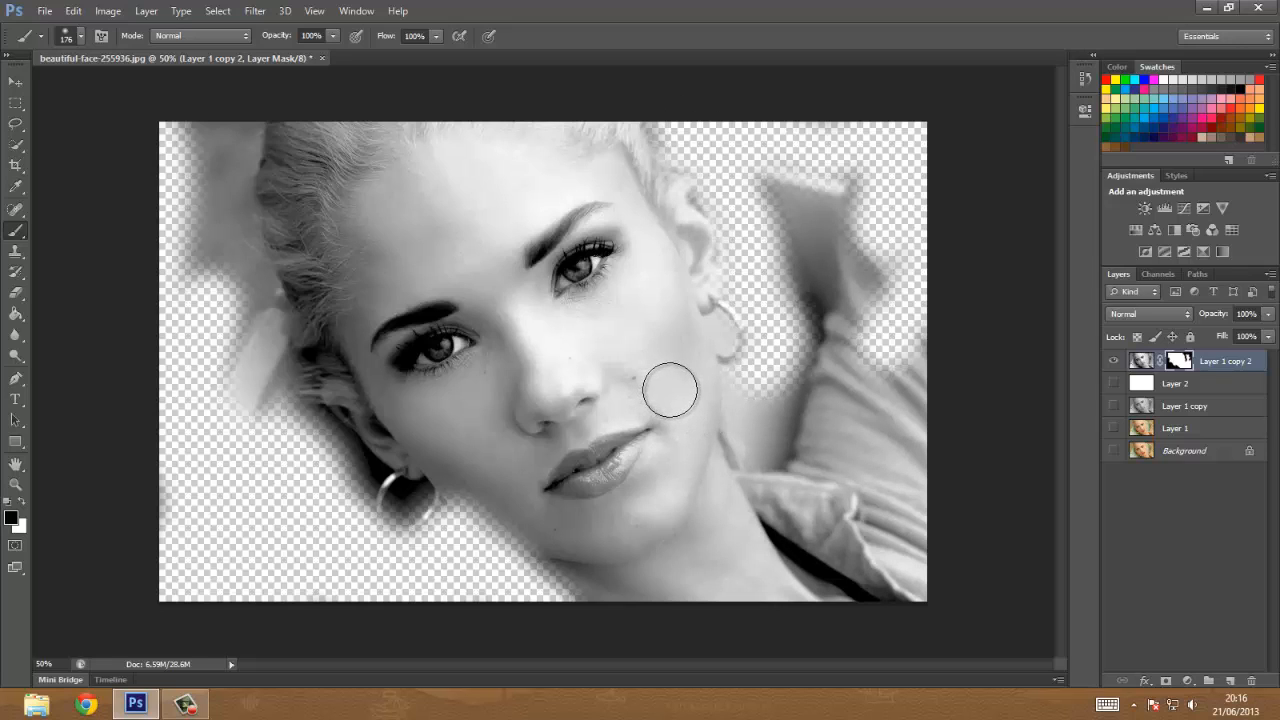
Resize the brush to 250 px
key("bracketleft")
key("bracketleft")
key("bracketleft")
key("bracketleft")
key("bracketleft")
key("bracketleft")
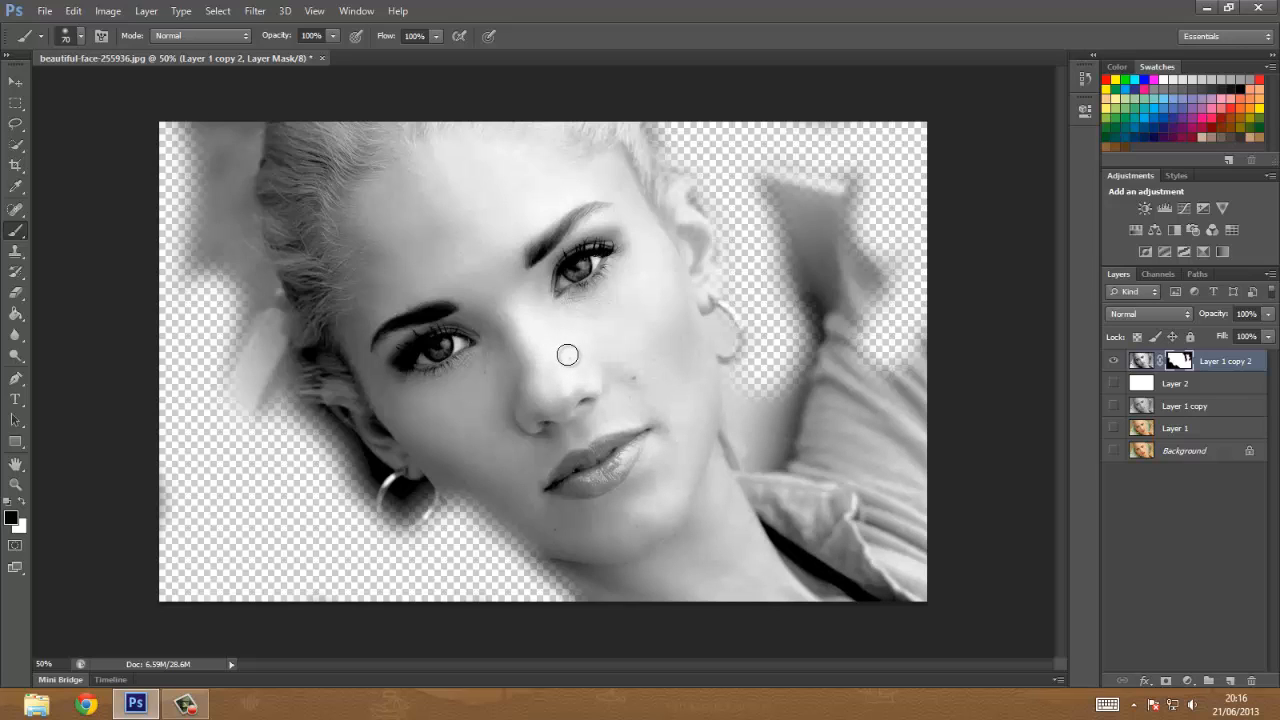
key("bracketright")
key("bracketright")
key("bracketright")
key("bracketright")
key("bracketright")
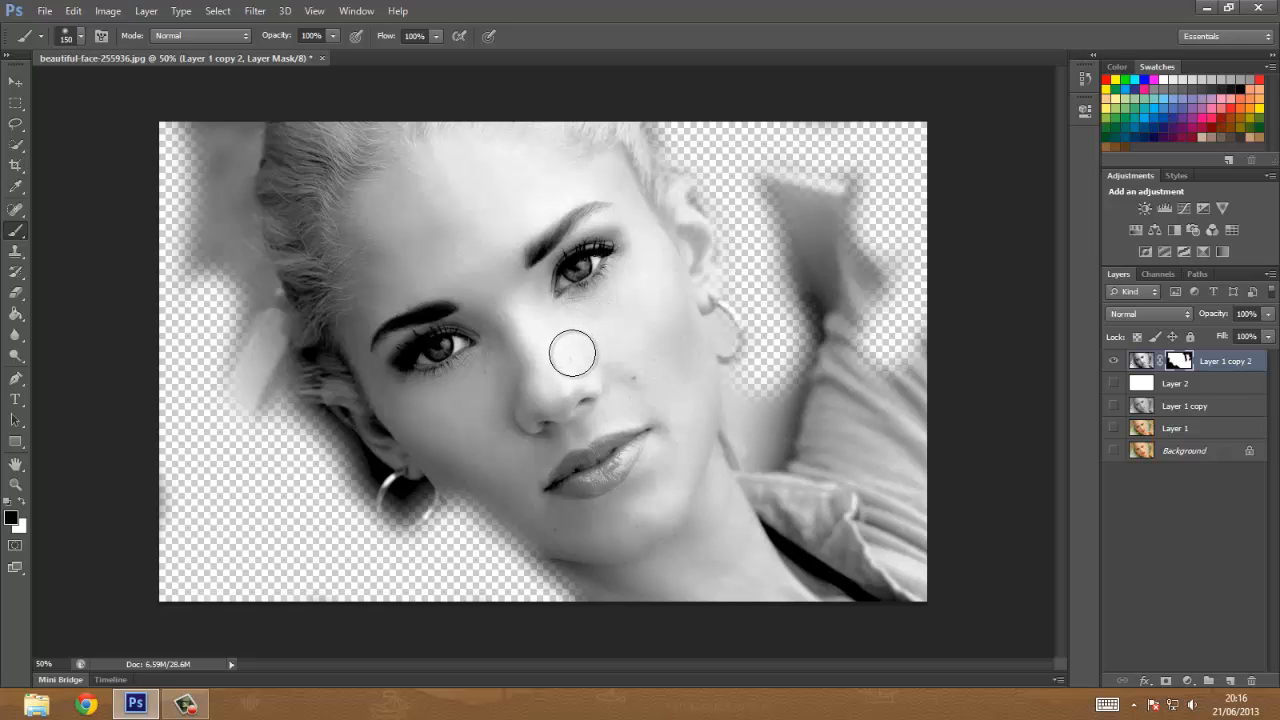
key("bracketright")
key("bracketright")
key("bracketright")
key("bracketright")
key("bracketright")
key("bracketright")
key("bracketleft")
key("bracketleft")
key("bracketleft")
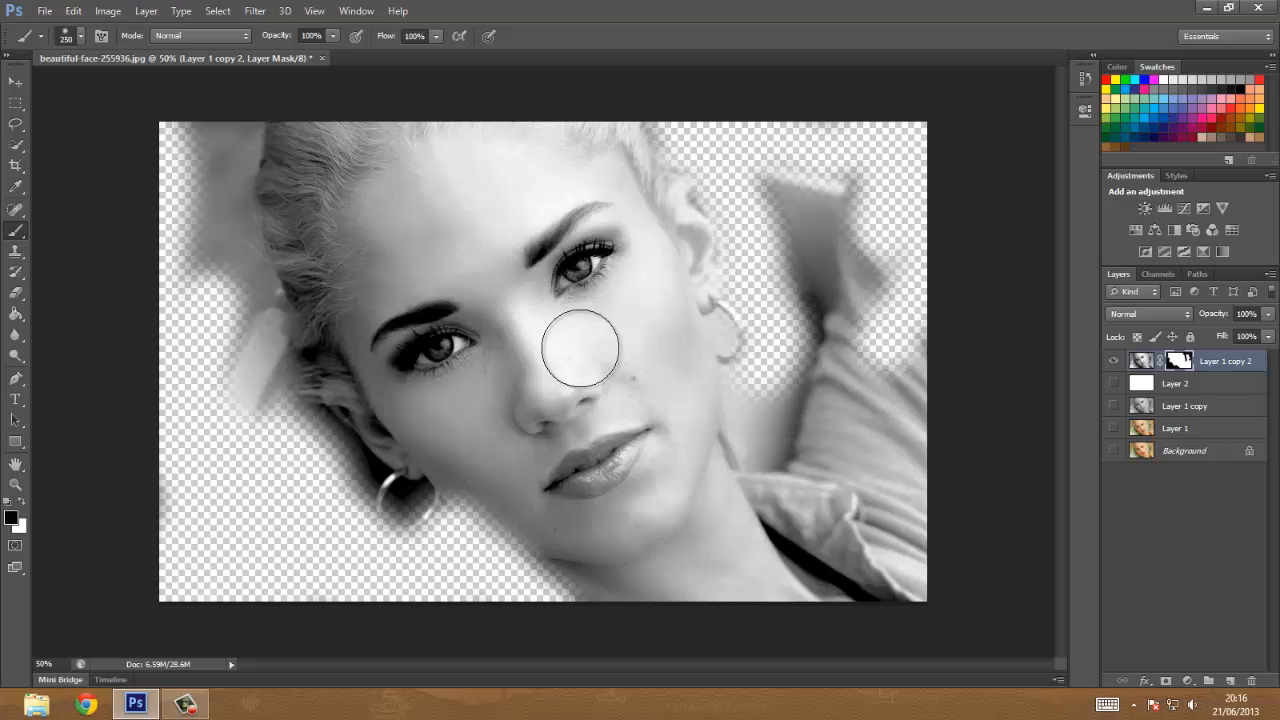
Paint black on the mask over the remaining background and clothing beside the ear and neck
key("bracketleft")
key("bracketleft")
key("bracketleft")
key("bracketleft")
key("bracketleft")
key("bracketleft")
mouse_move(776, 424)
left_mouse_down()
mouse_move(808, 389)
mouse_move(801, 413)
mouse_move(821, 411)
mouse_move(809, 422)
mouse_move(817, 446)
mouse_move(864, 453)
mouse_move(892, 441)
mouse_move(919, 361)
mouse_move(889, 339)
mouse_move(830, 361)
mouse_move(815, 205)
left_mouse_up()
key("bracketright")
key("bracketright")
key("bracketright")
key("bracketright")
key("bracketright")
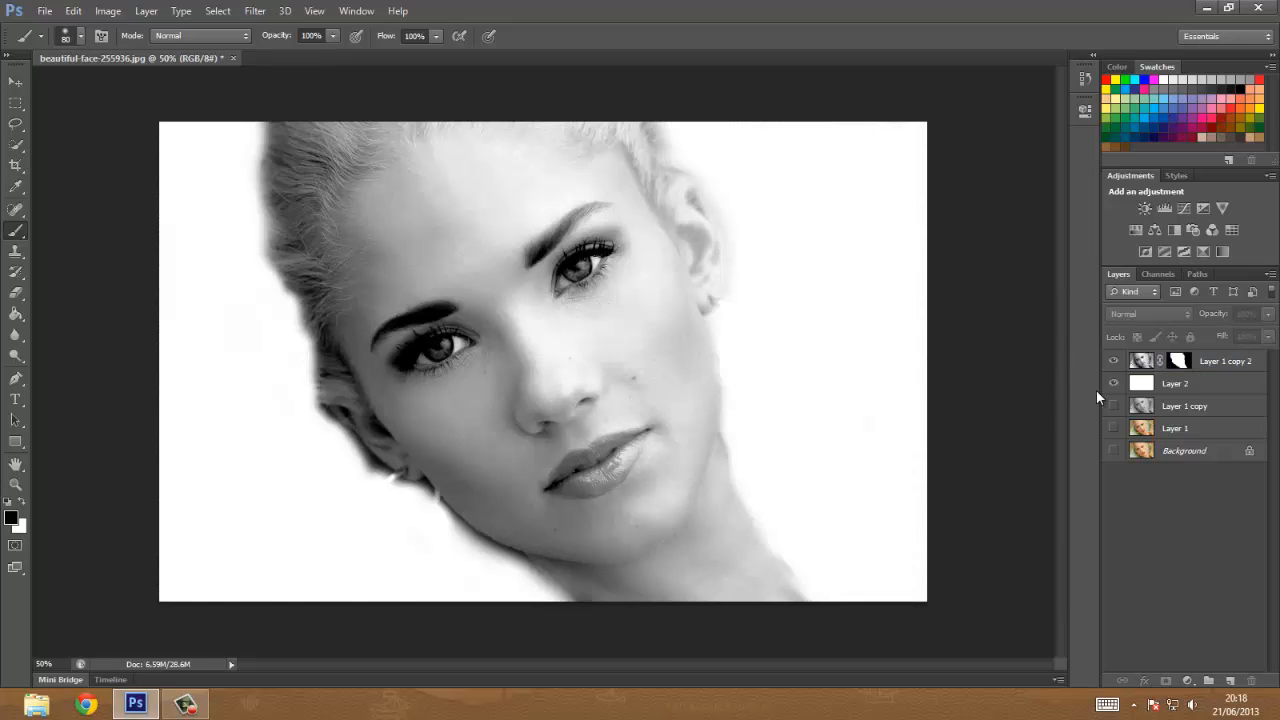
Duplicate the masked portrait layer and merge both copies into one layer
left_click(1225, 363)
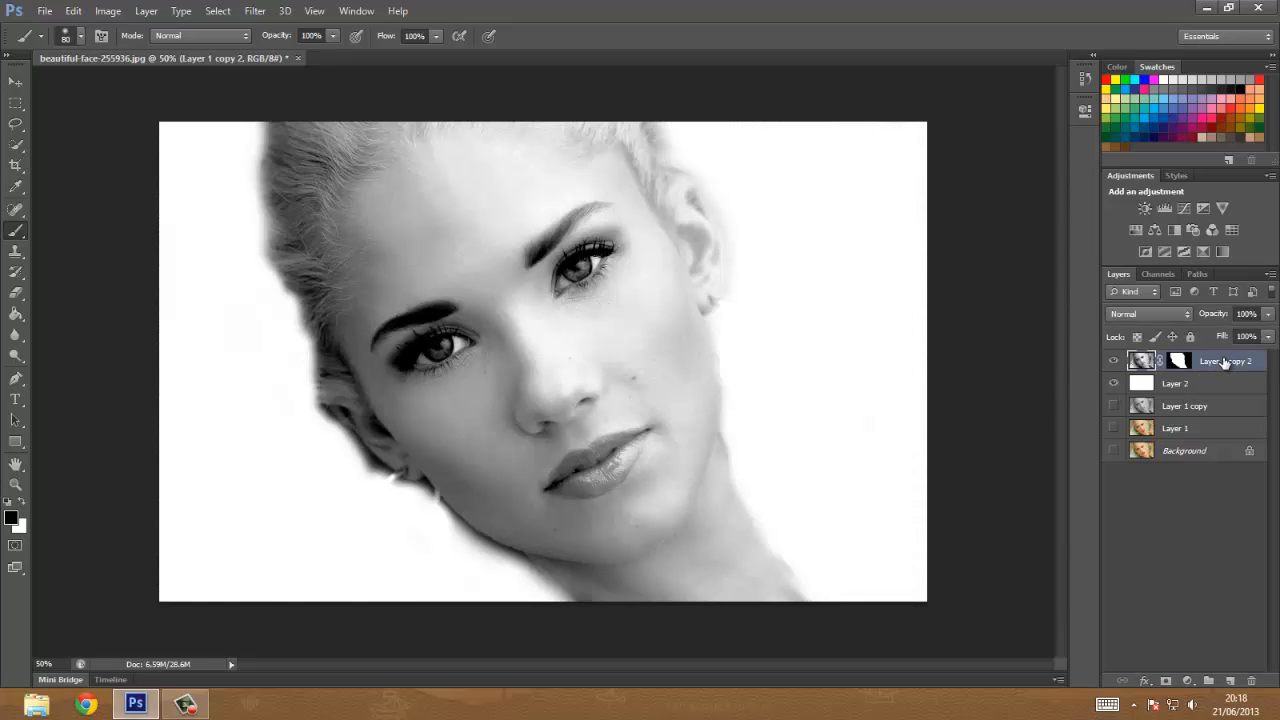
key("ctrl+j")
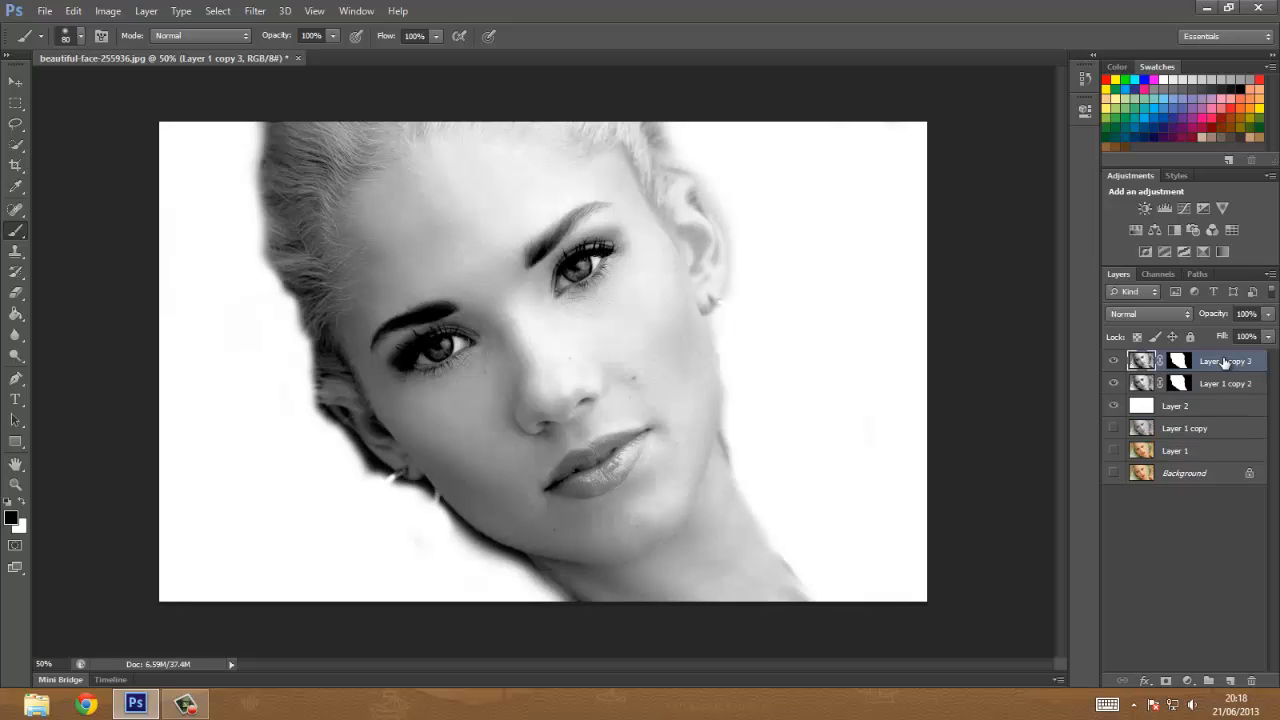
left_click(1238, 385, "shift")
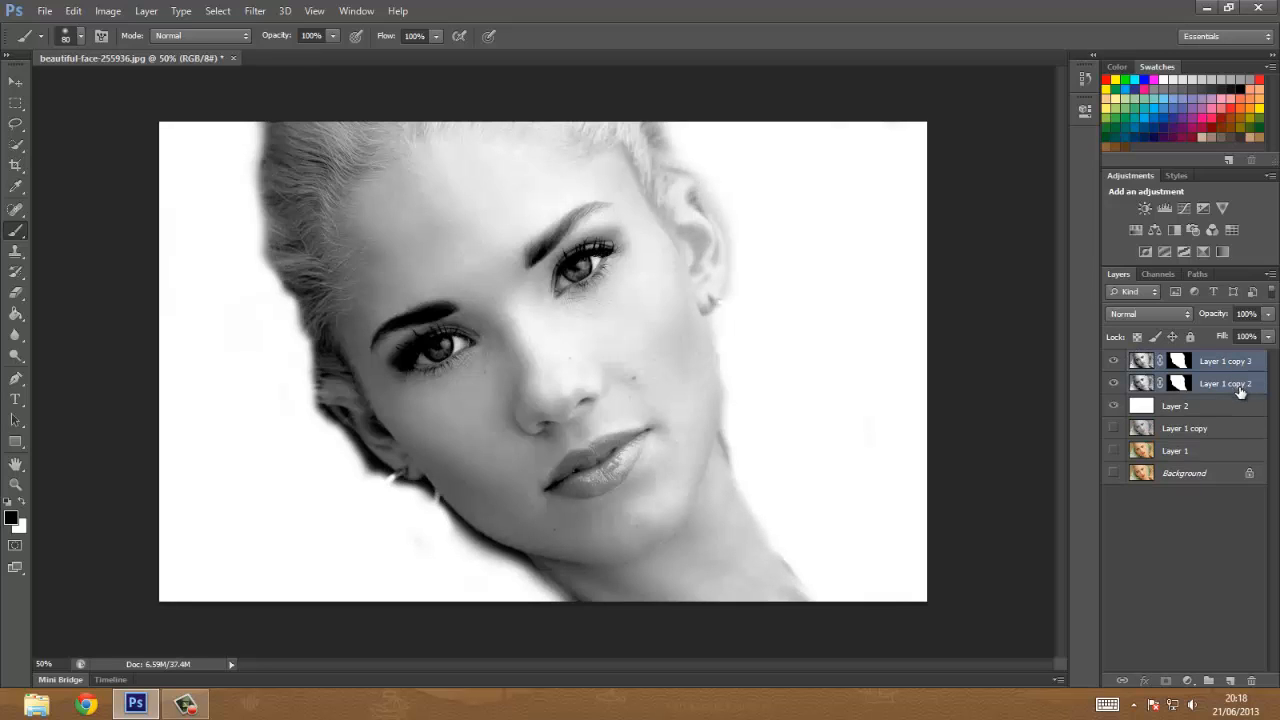
left_click(1248, 380)
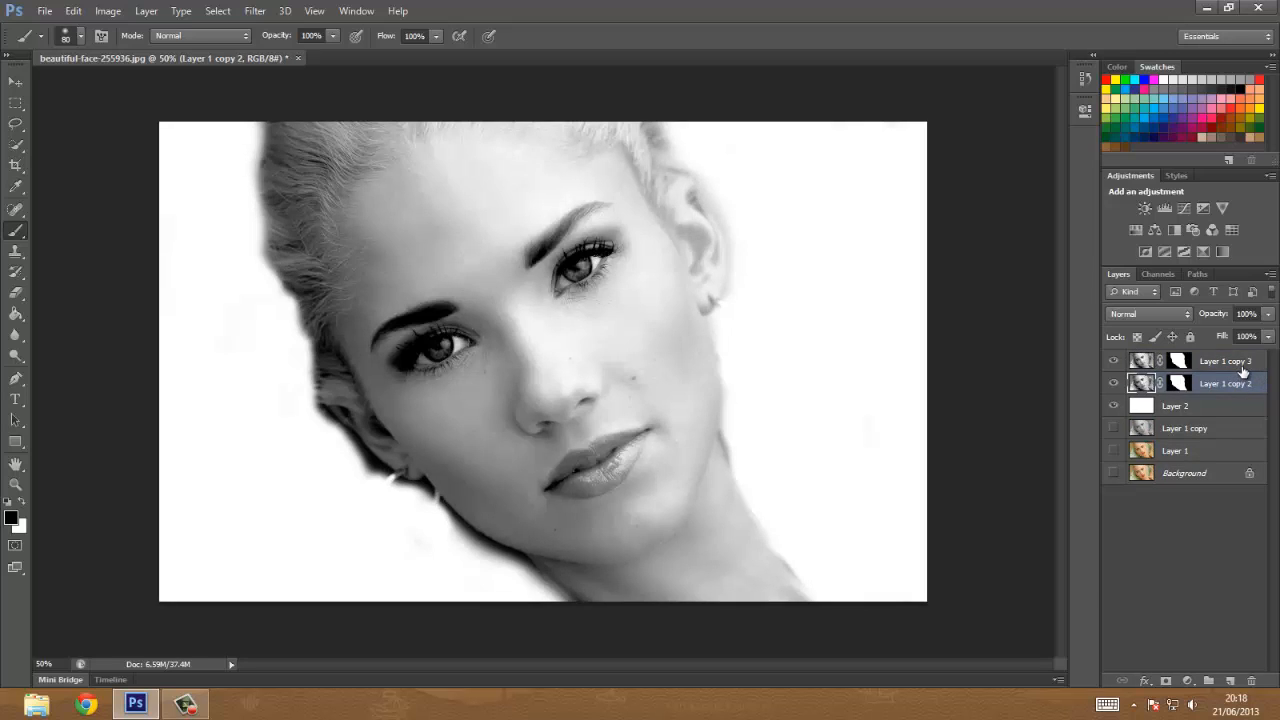
left_click(1240, 362, "shift")
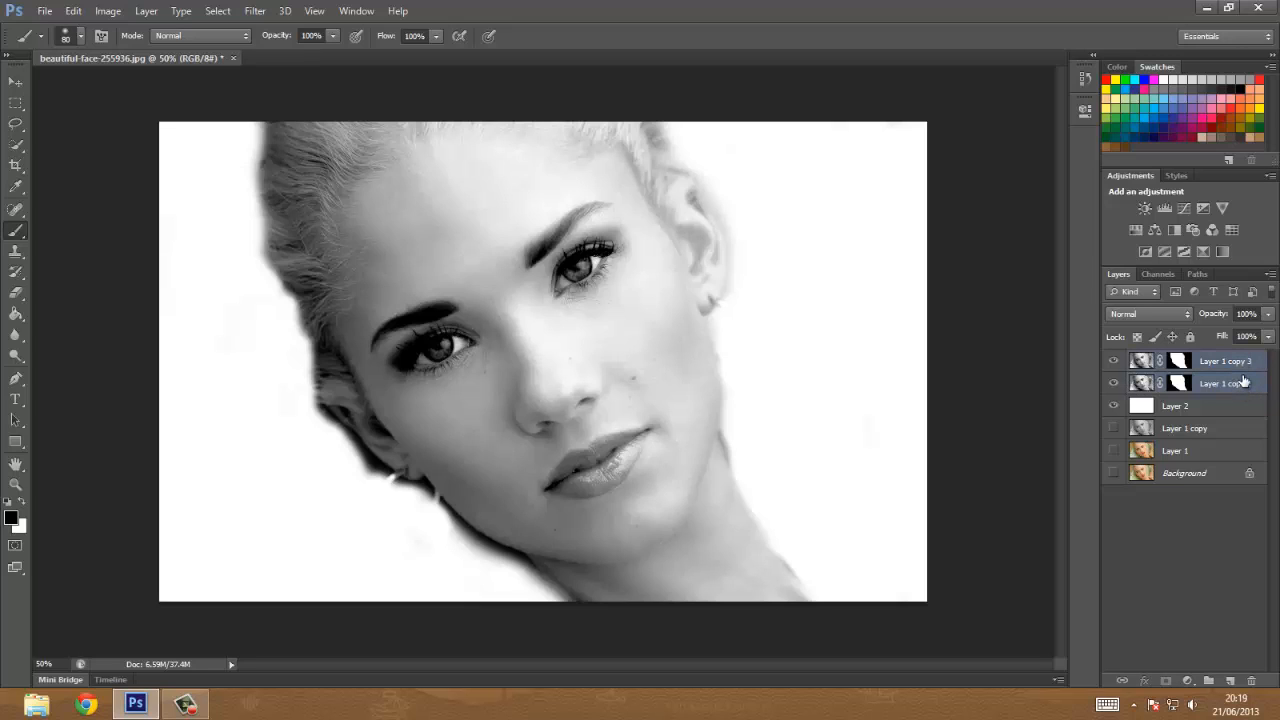
key("ctrl+e")
key("ctrl+e")
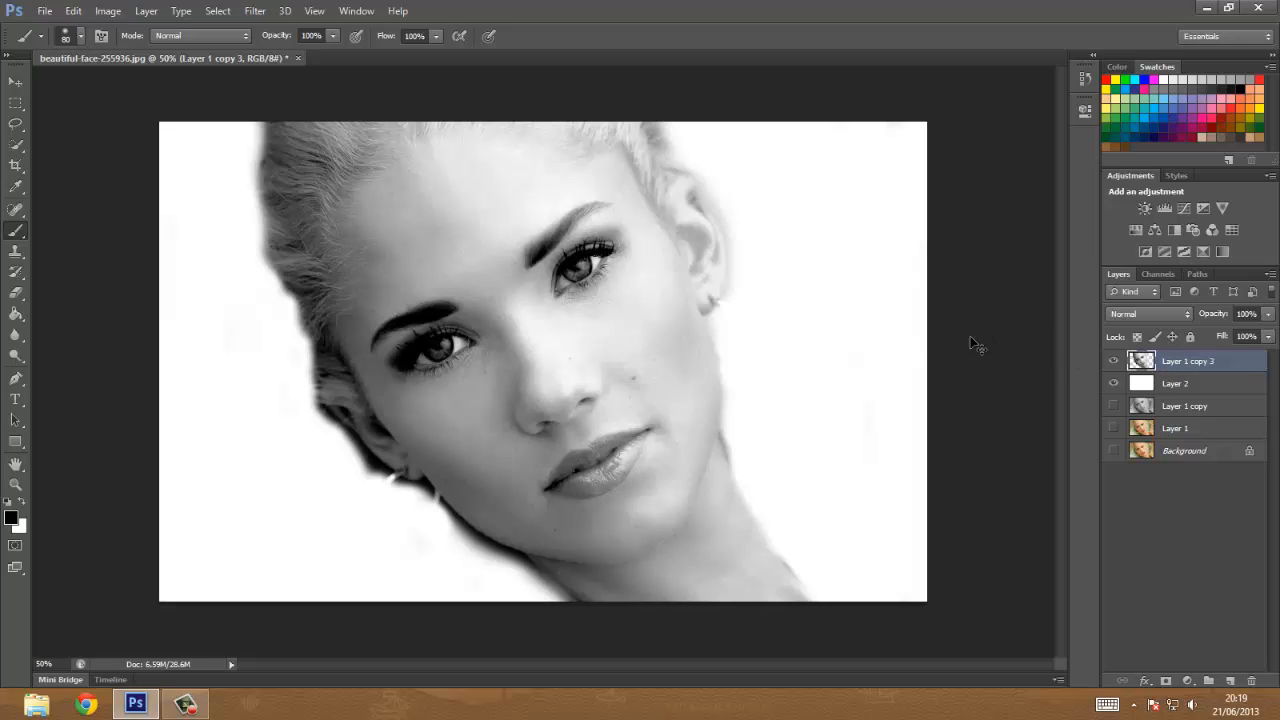
Select and copy the whole merged portrait, add an empty layer above it, and hide the portrait and white fill layers
key("ctrl+a")
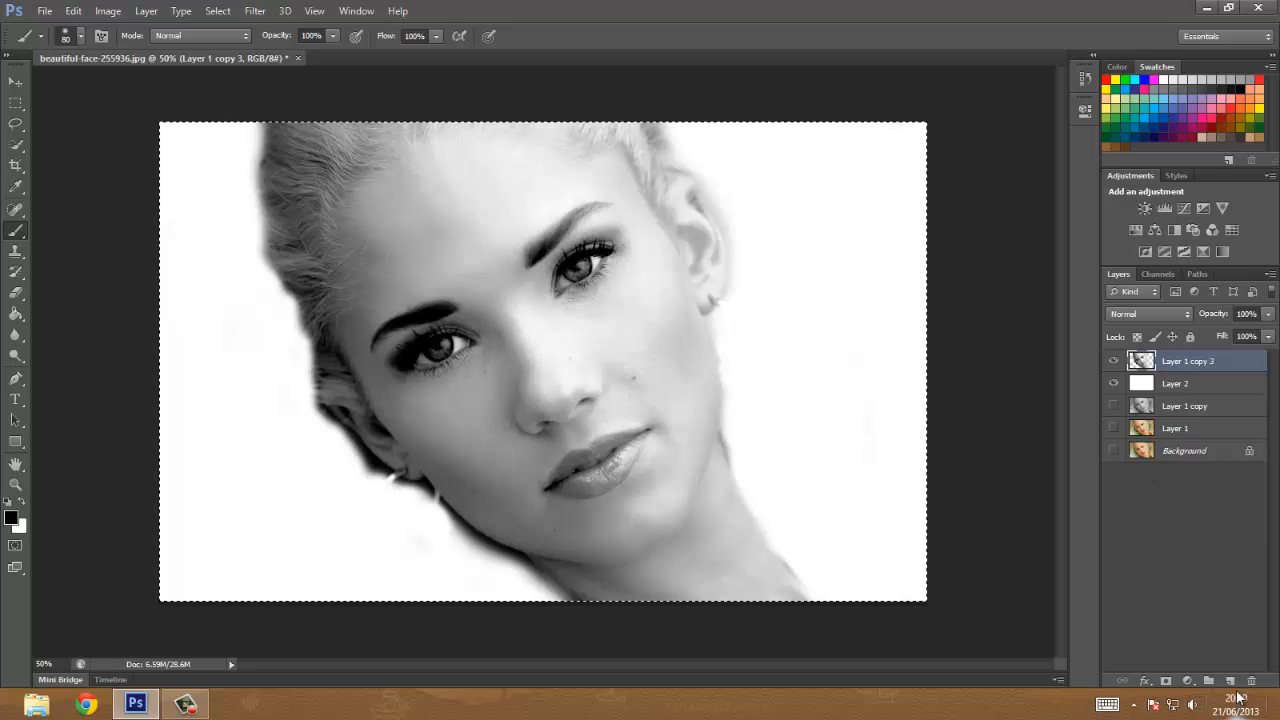
key("ctrl+alt+shift+n")
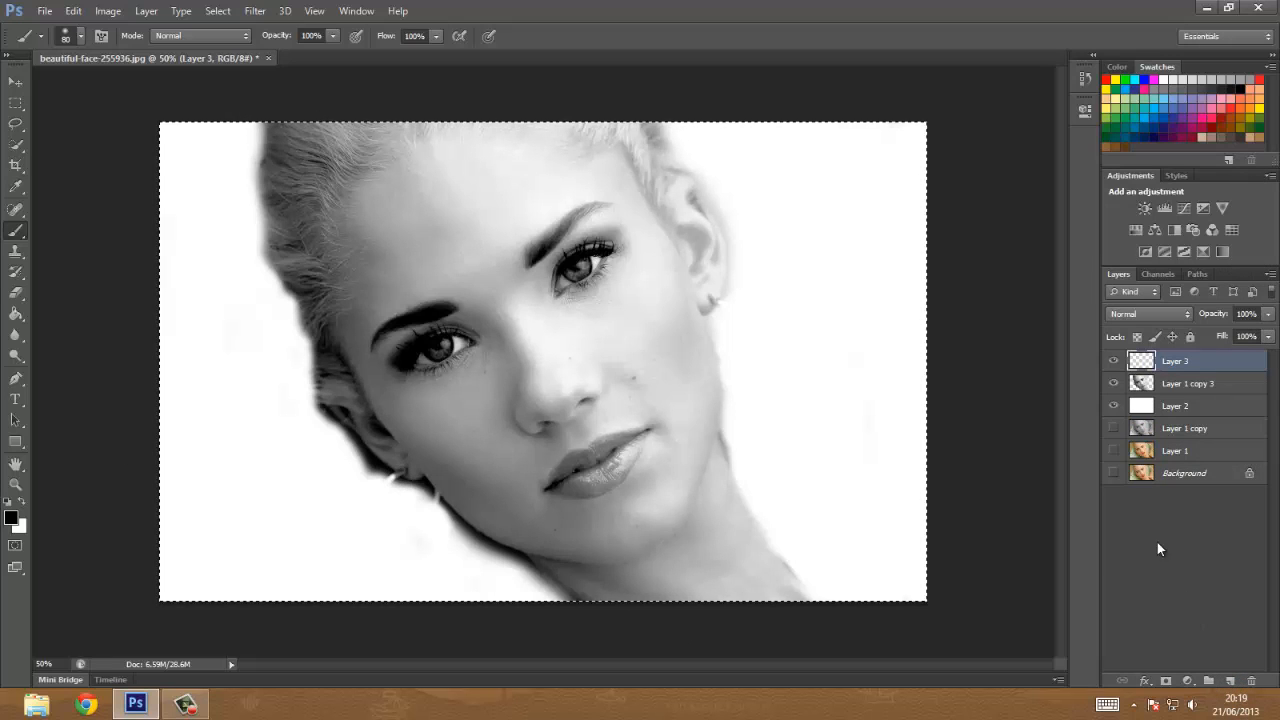
left_click(1113, 383)
left_click(1114, 407)
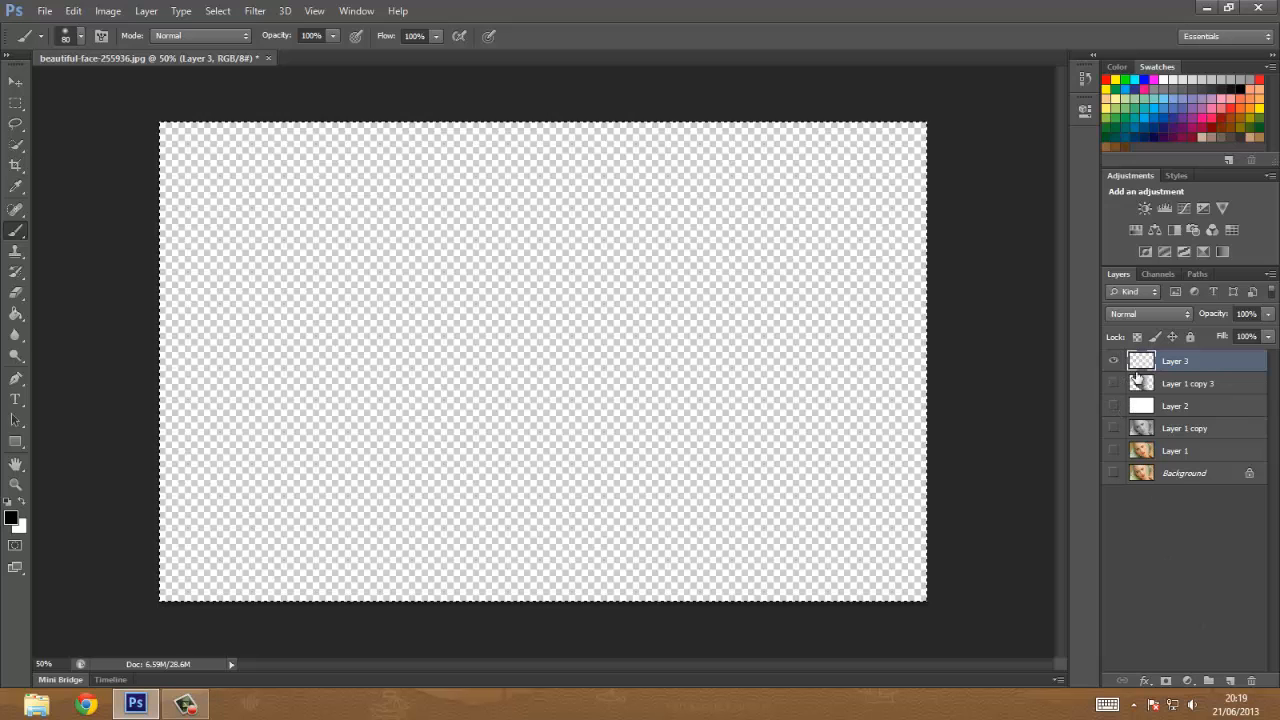
Add a layer mask to the empty layer and paste the copied portrait into that mask
left_click(1168, 681)
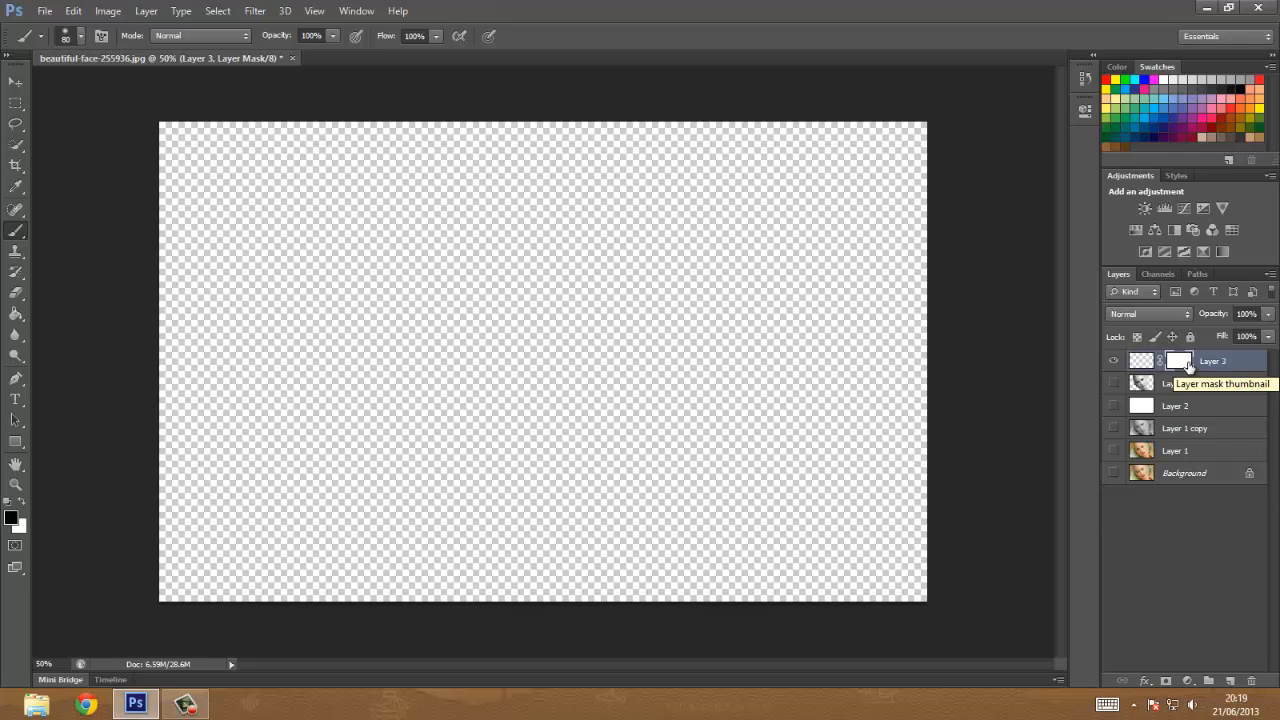
key("alt")
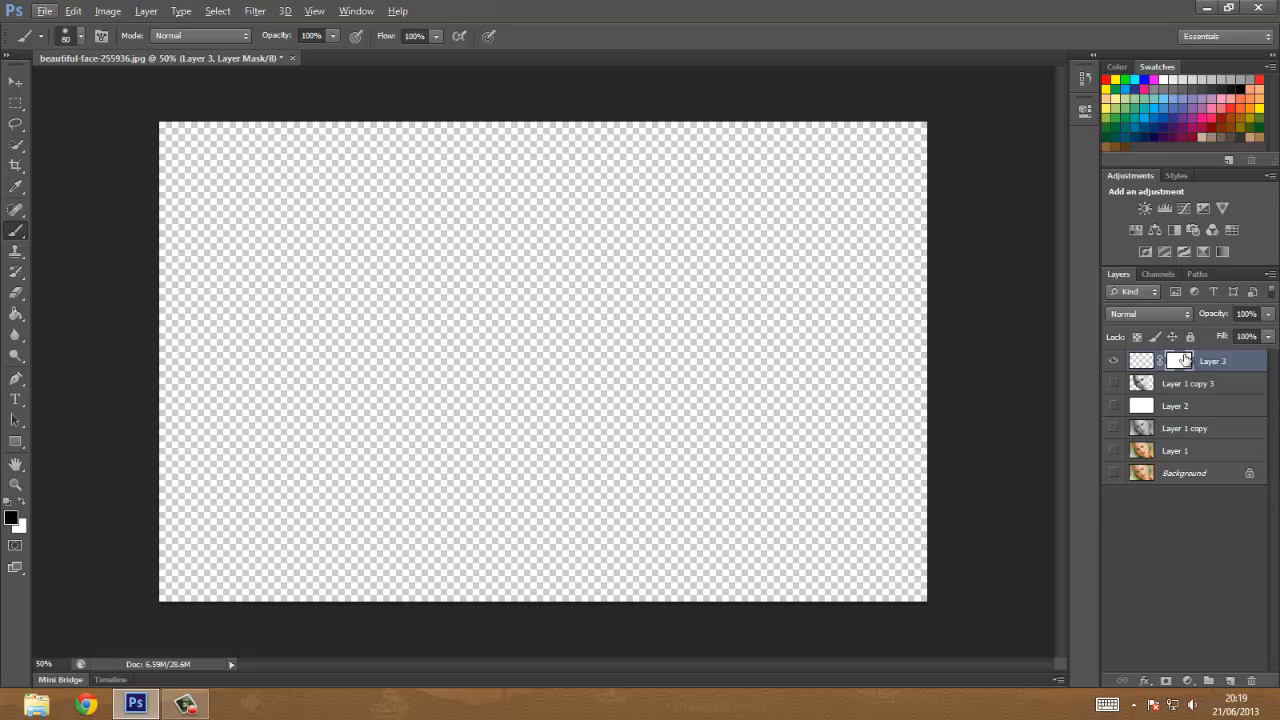
key("alt")
left_click(1181, 364, "alt")
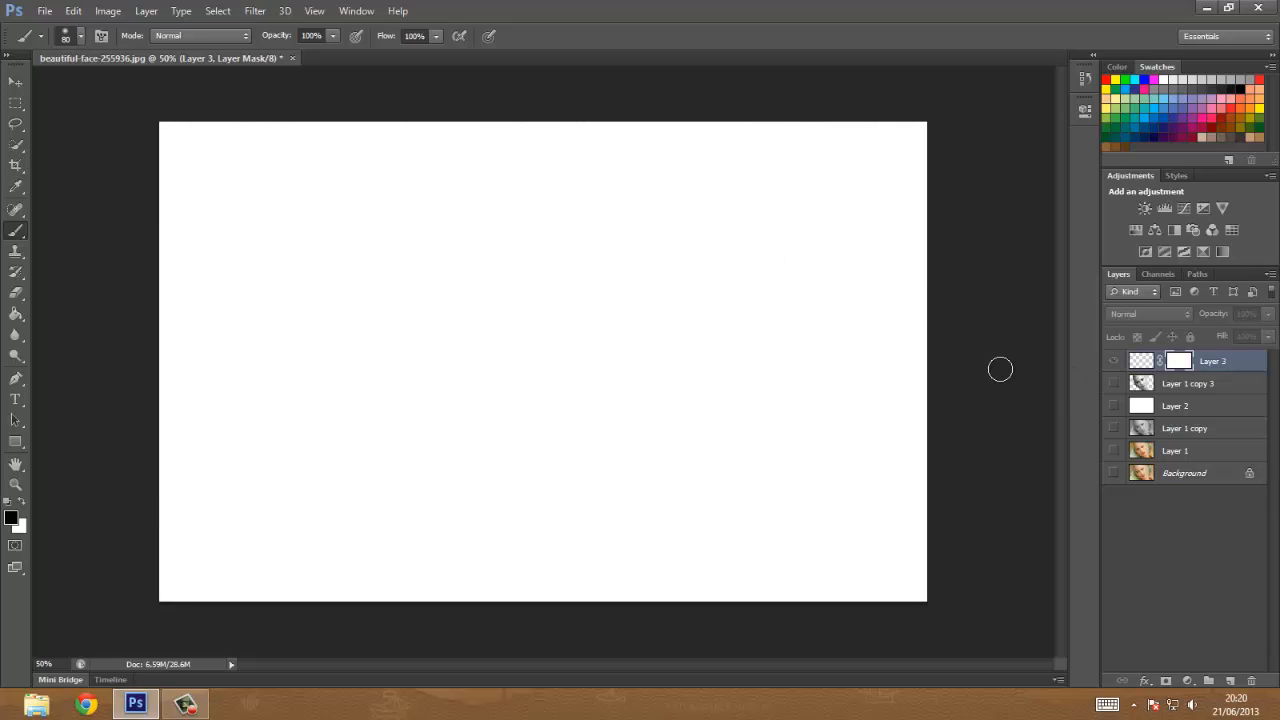
key("ctrl+v")
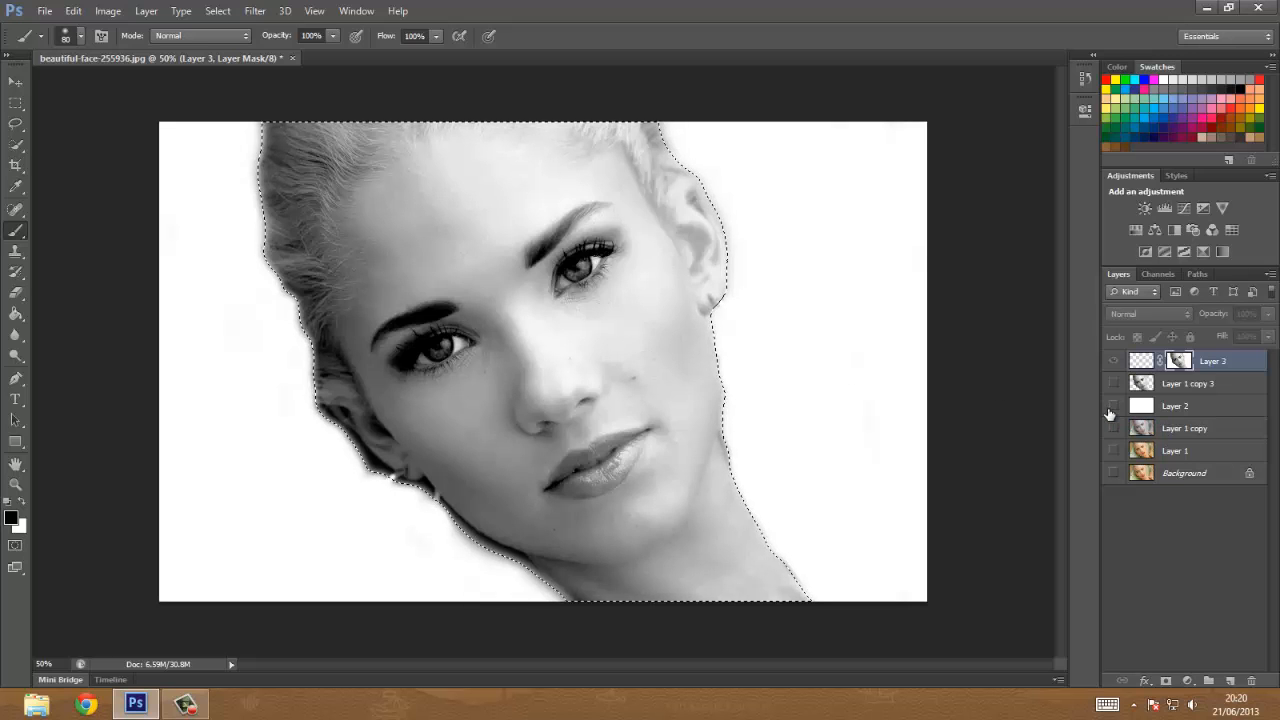
Invert the portrait in the mask, leave the mask view with the layer's image targeted, and deselect
key("ctrl+i")
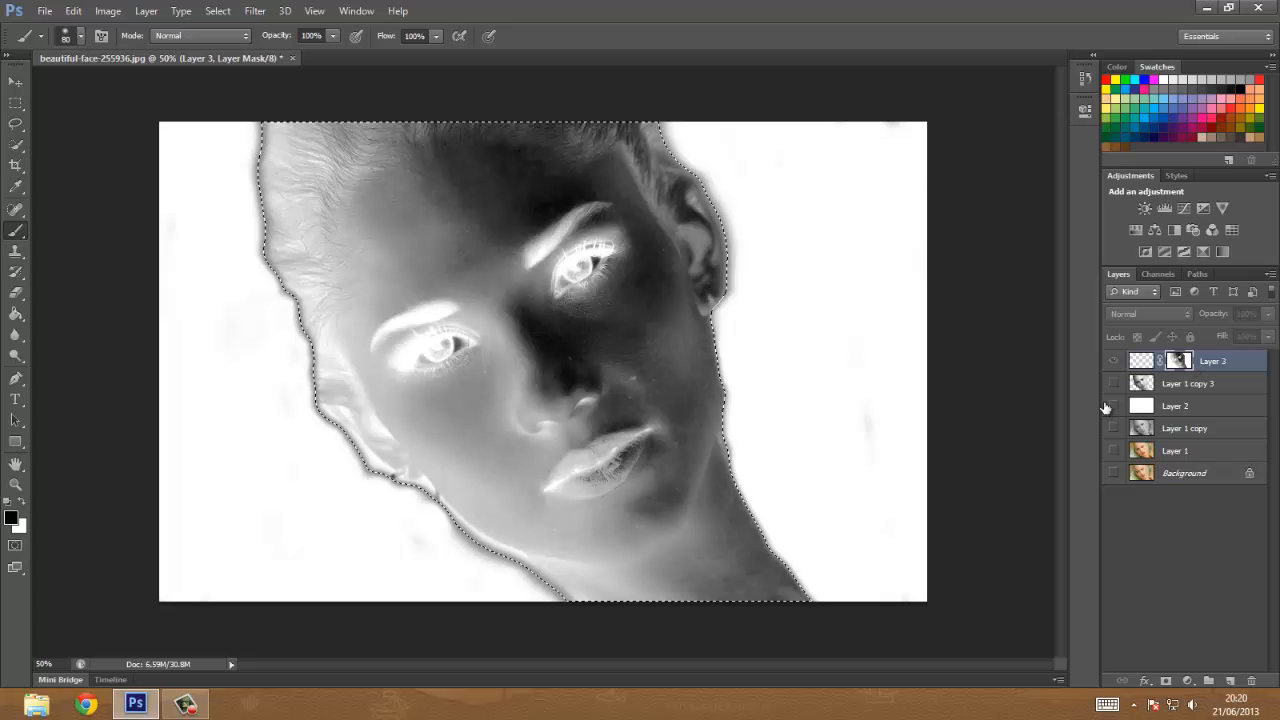
left_click(1183, 362, "alt")
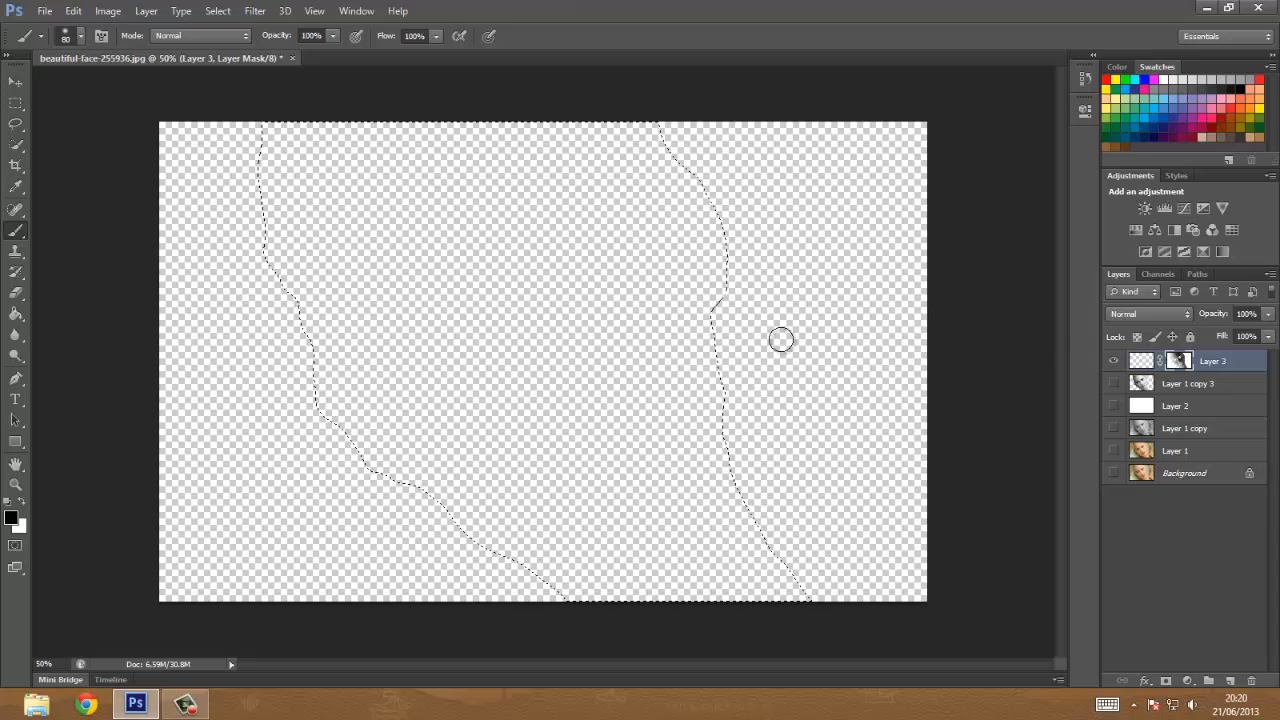
left_click(1146, 366)
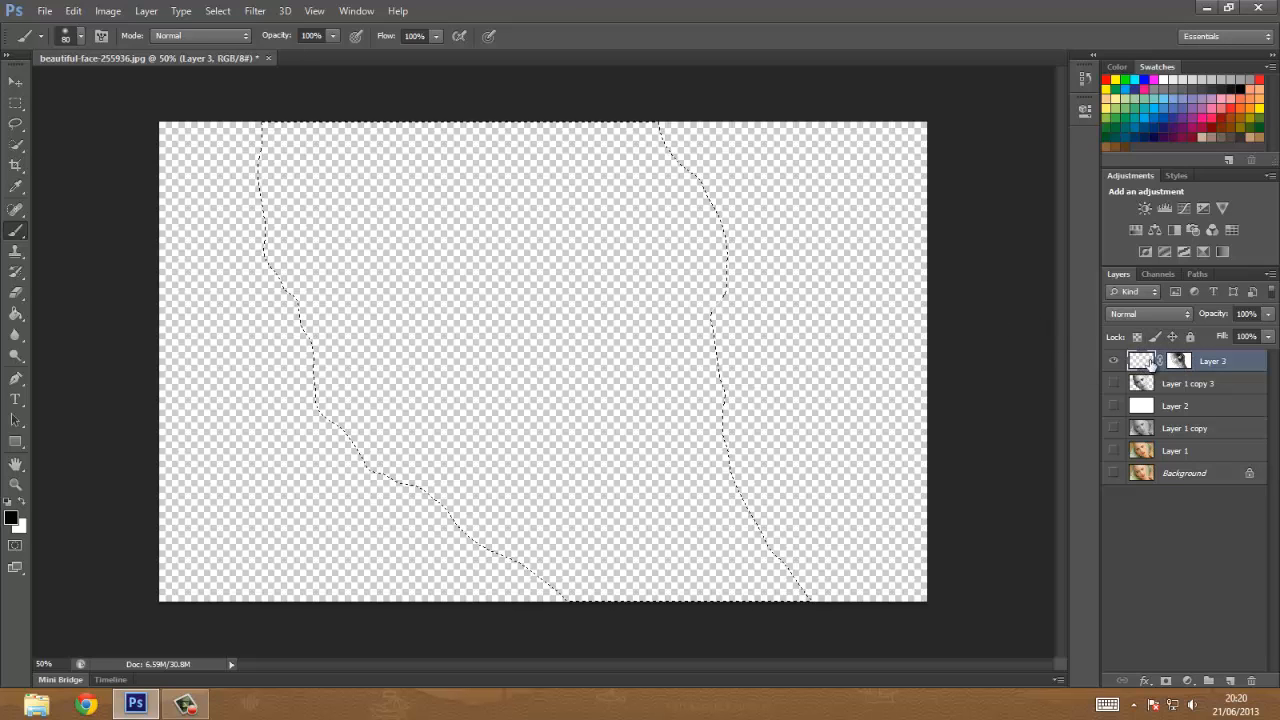
left_click(1176, 361)
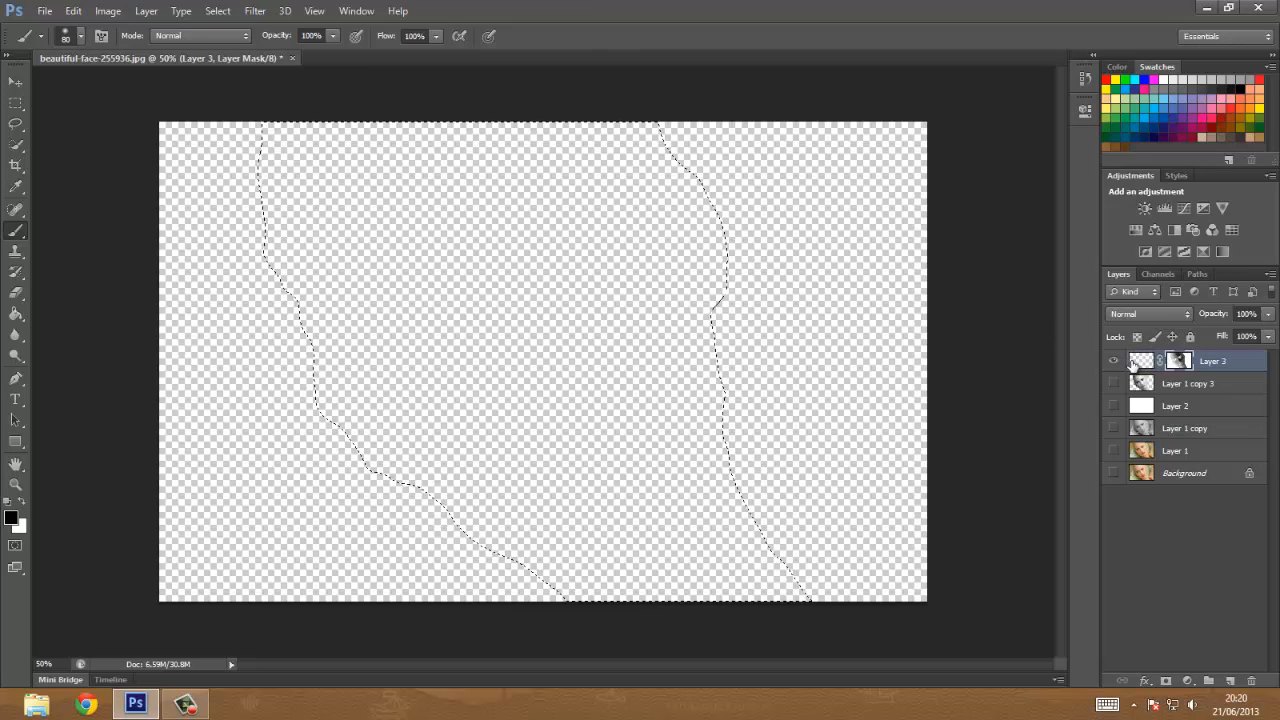
left_click(1141, 368)
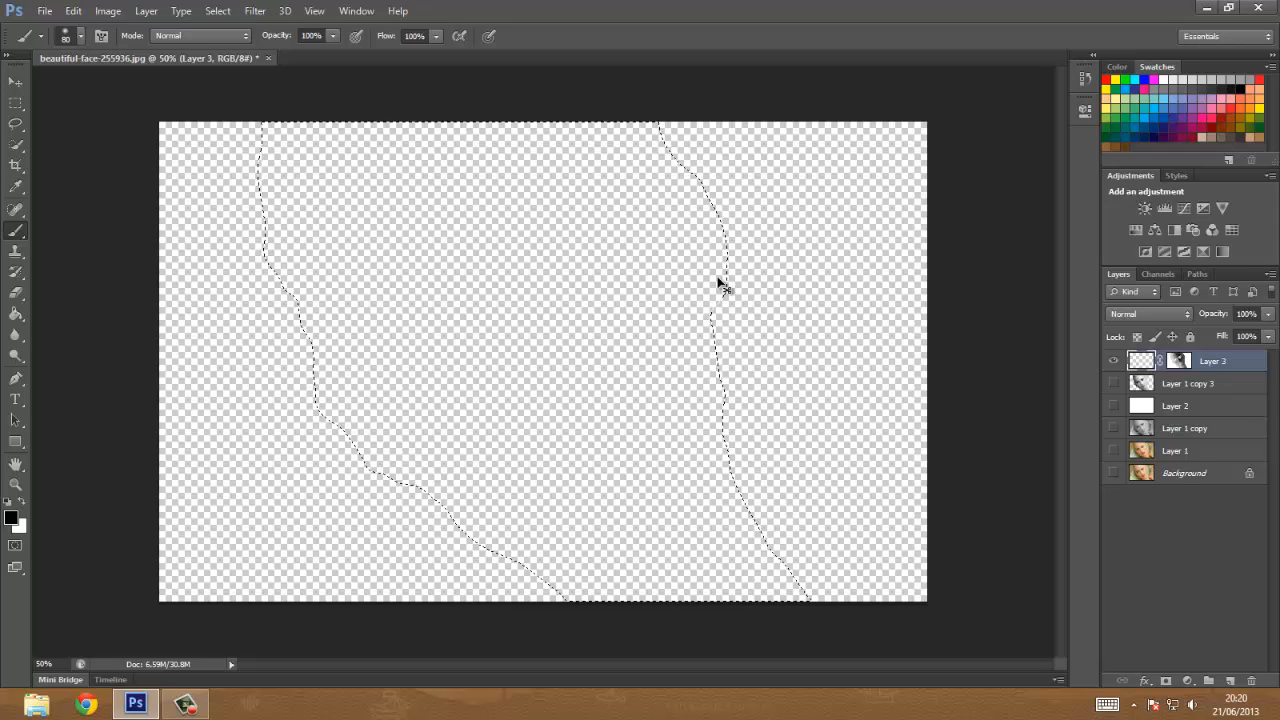
key("ctrl+d")
Stamp six black dabs across the masked face with a hard round brush at 250 px
right_click(353, 290)
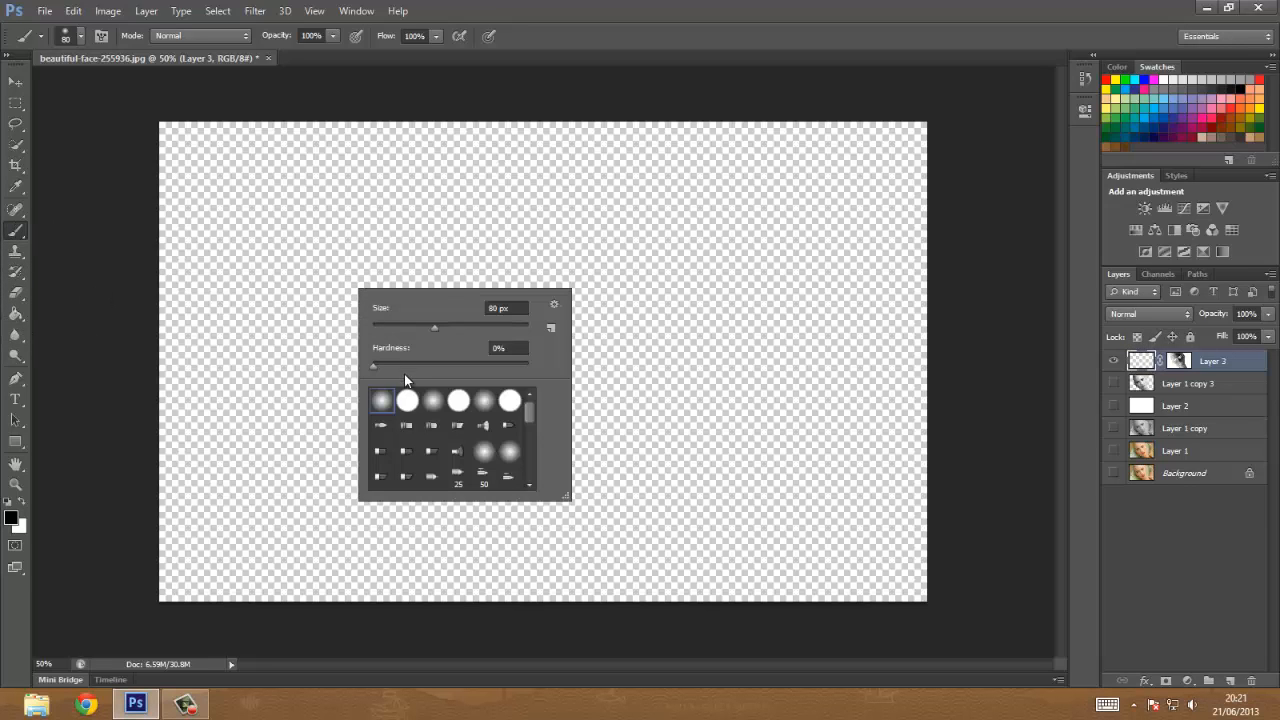
left_click(407, 399)
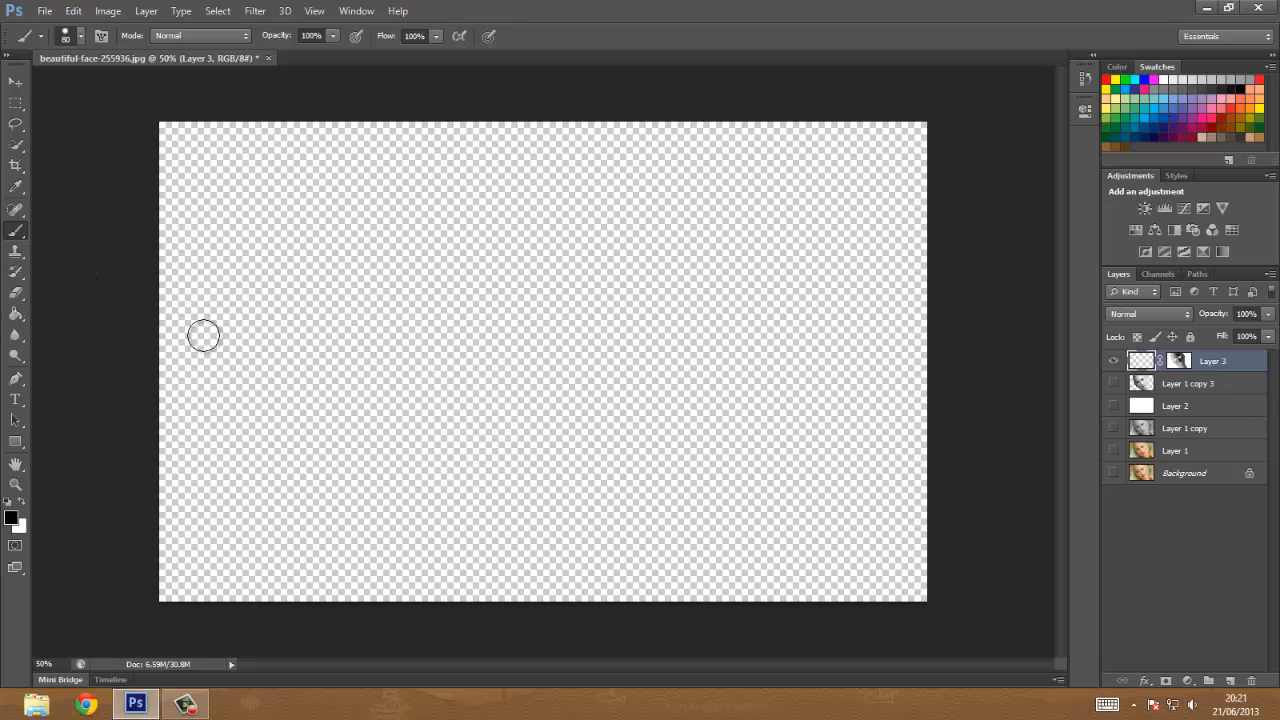
key("bracketright")
key("bracketright")
key("bracketright")
key("bracketright")
key("bracketright")
key("bracketright")
left_click(514, 294)
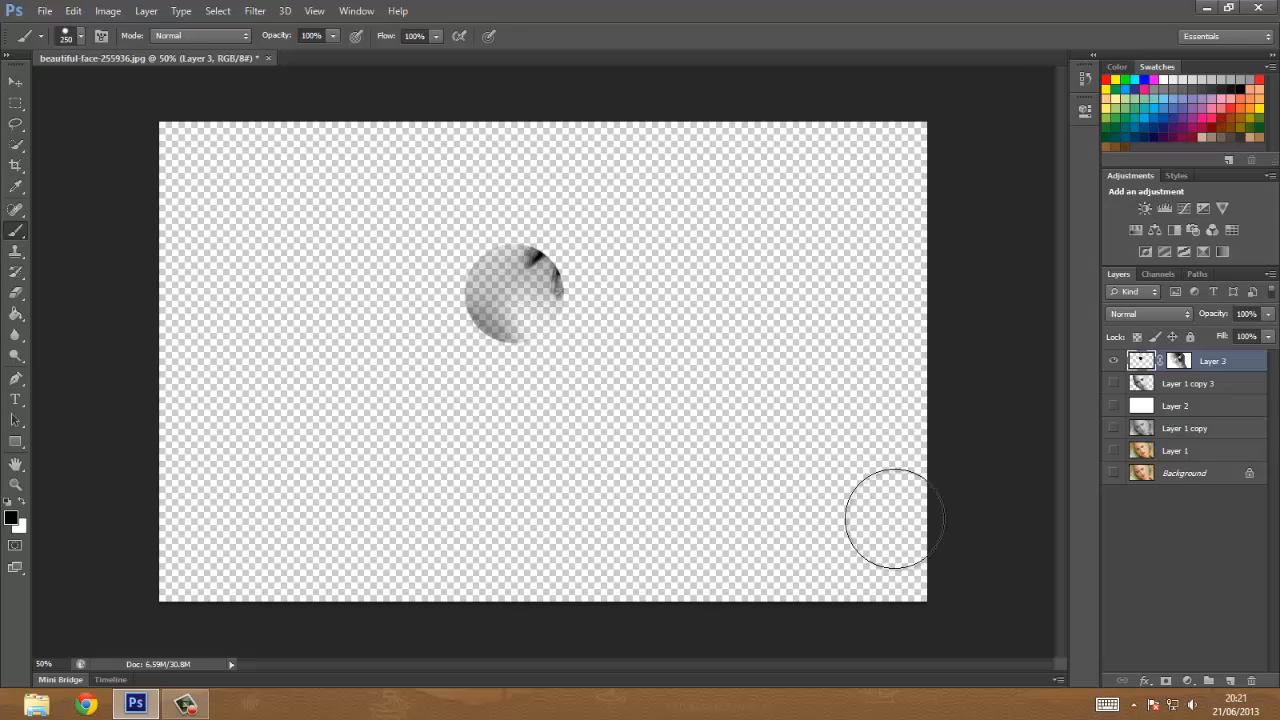
left_click(627, 369)
left_click(646, 240)
left_click(427, 230)
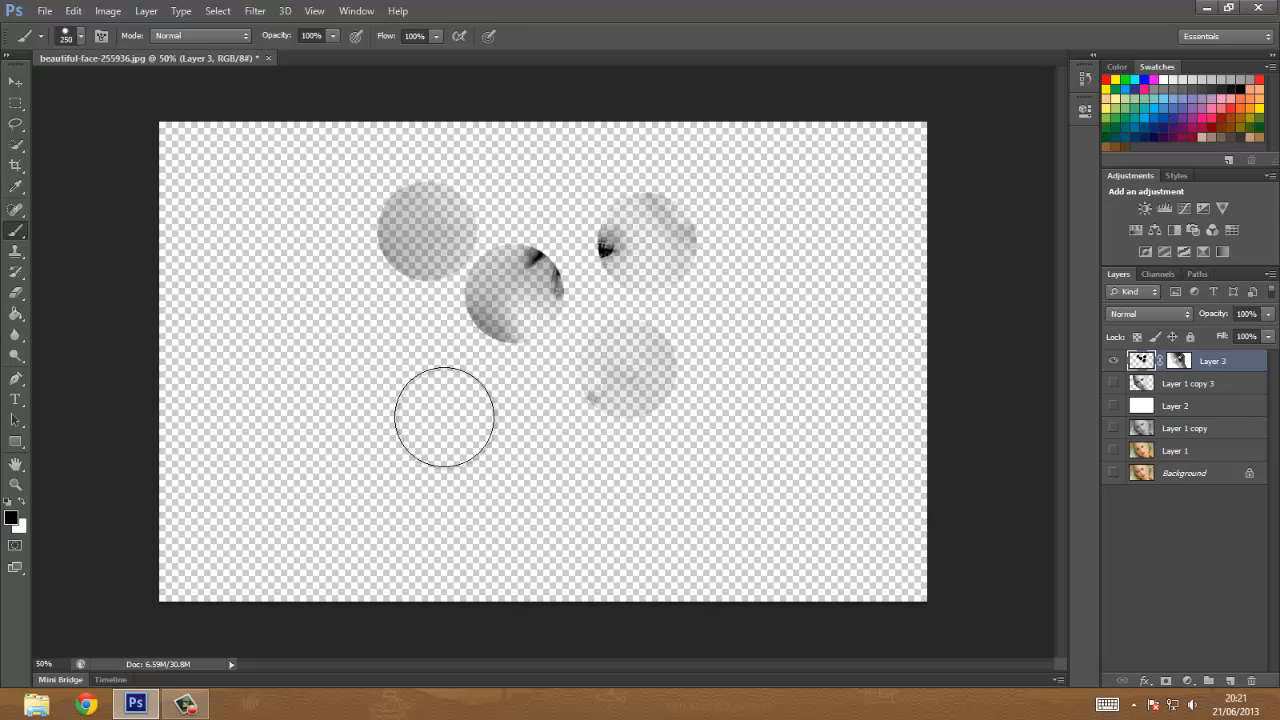
left_click(443, 416)
left_click(625, 474)
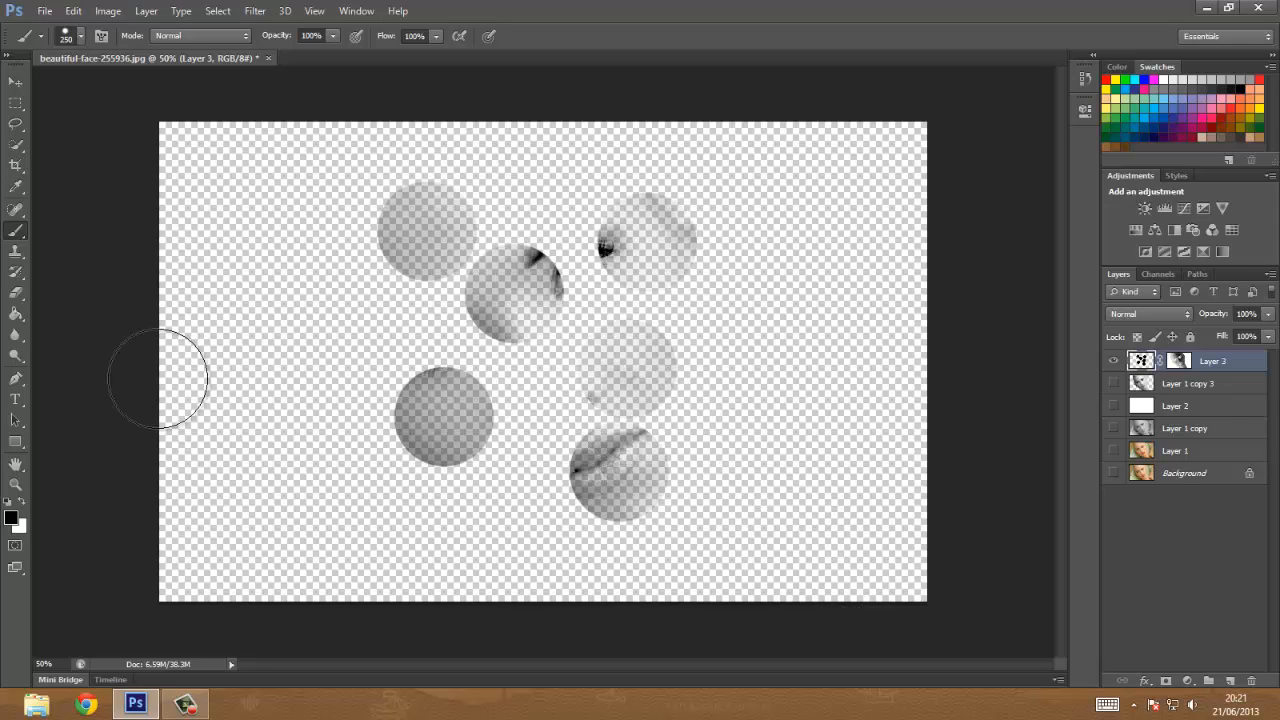
Erase all the black dabs from the masked layer with the Eraser at 400 px
left_click(16, 292)
key("bracketright")
key("bracketright")
key("bracketright")
key("bracketright")
key("bracketright")
key("bracketright")
key("bracketright")
key("bracketright")
key("bracketright")
key("bracketright")
key("bracketright")
key("bracketright")
key("bracketright")
key("bracketright")
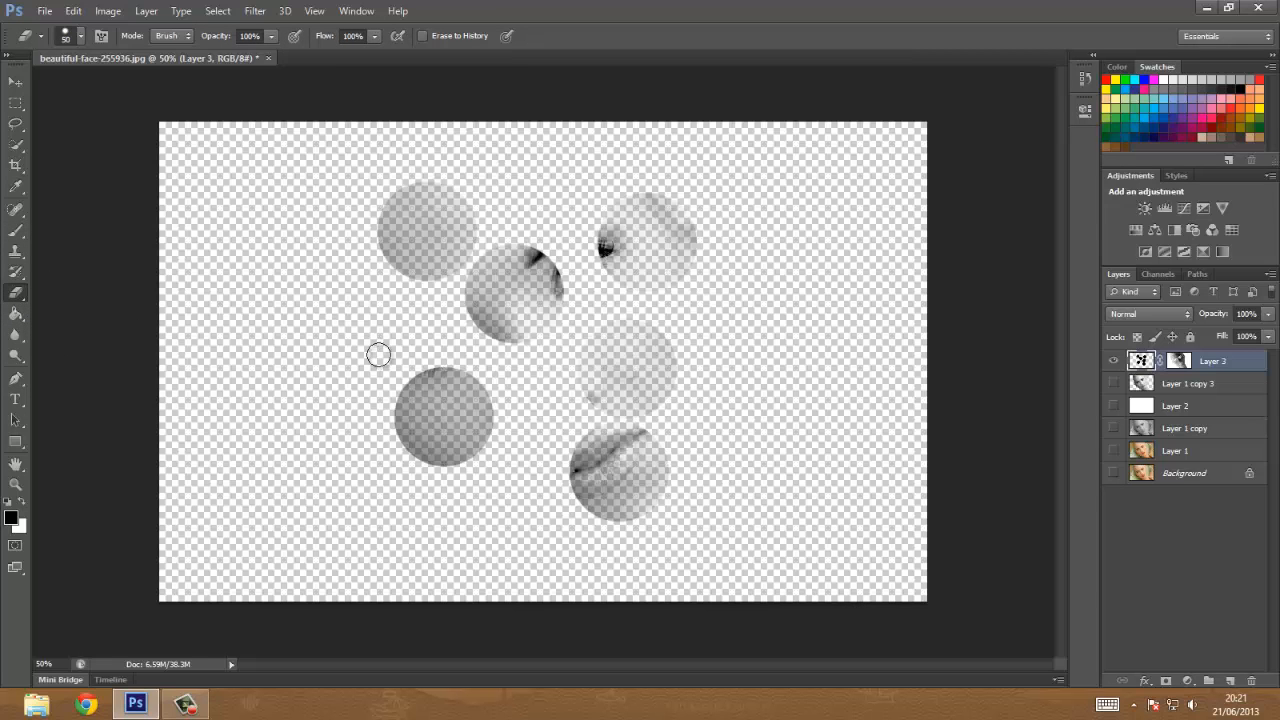
mouse_move(509, 411)
left_mouse_down()
mouse_move(691, 390)
mouse_move(787, 444)
mouse_move(669, 213)
mouse_move(721, 218)
mouse_move(574, 200)
left_mouse_up()
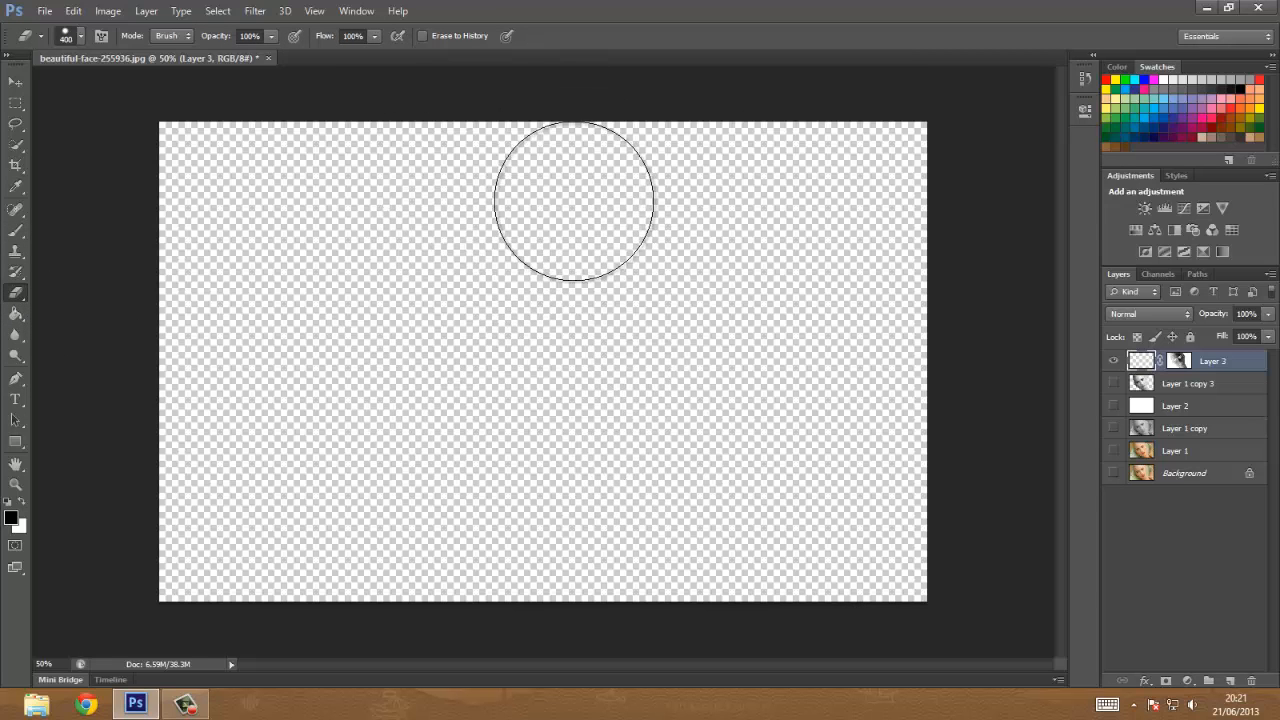
Create a new document 800 pixels wide and 800 pixels high with a white background
left_click(46, 14)
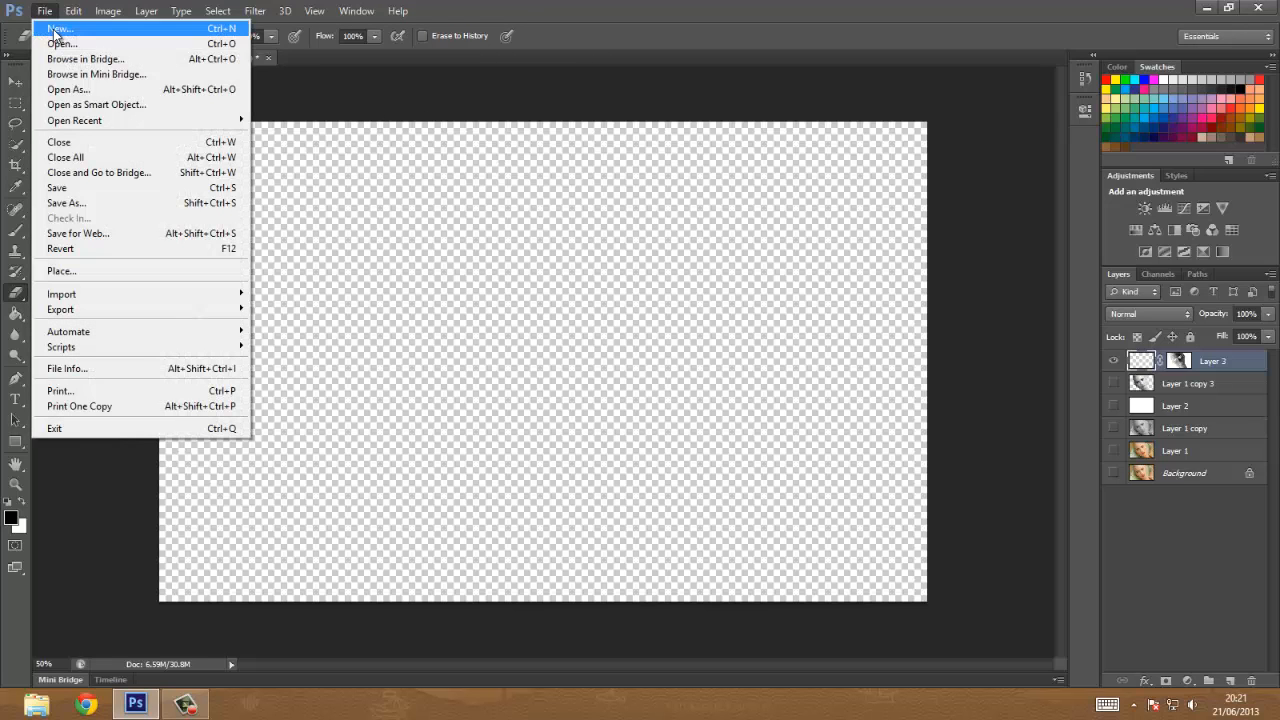
left_click(55, 29)
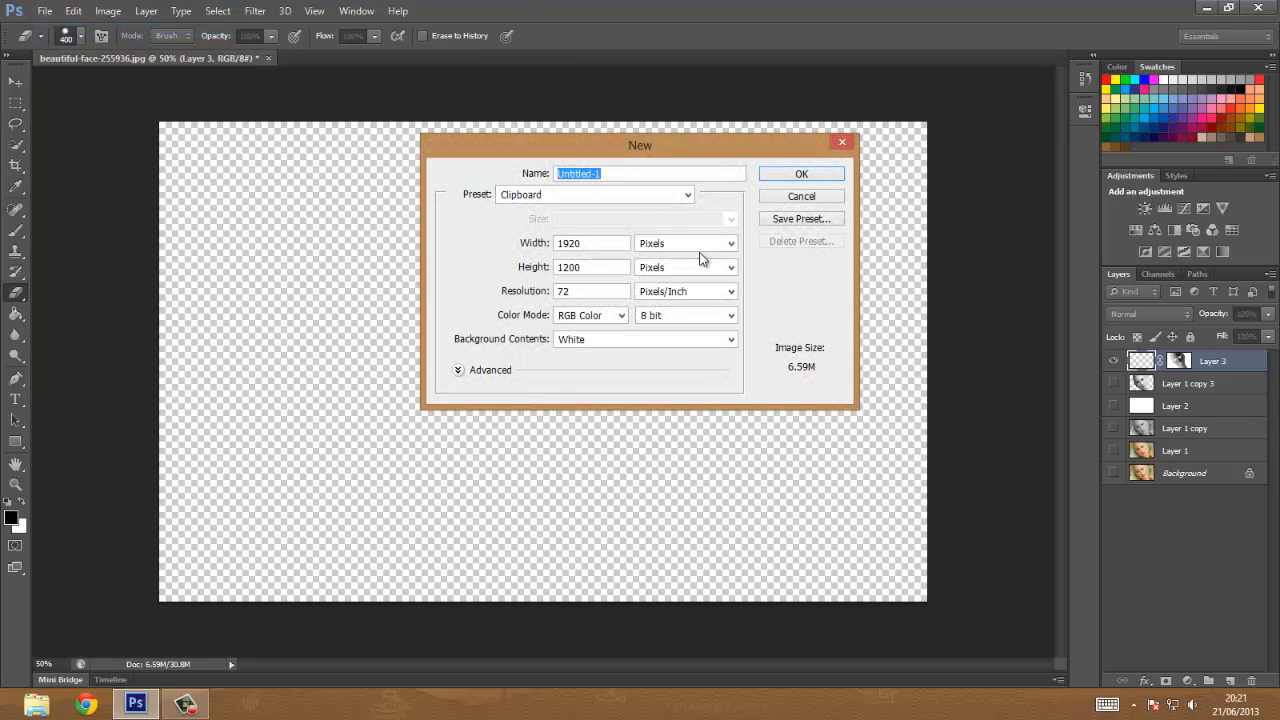
double_click(600, 245)
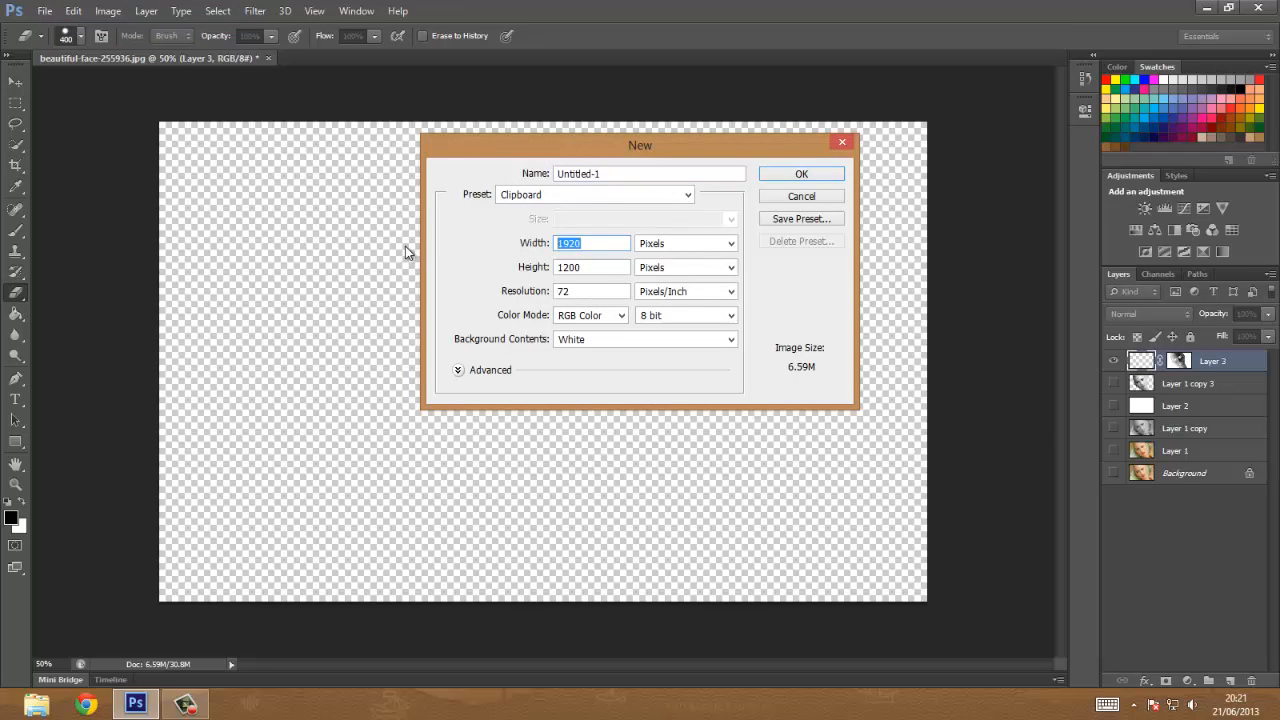
type("800")
key("Tab")
type("800")
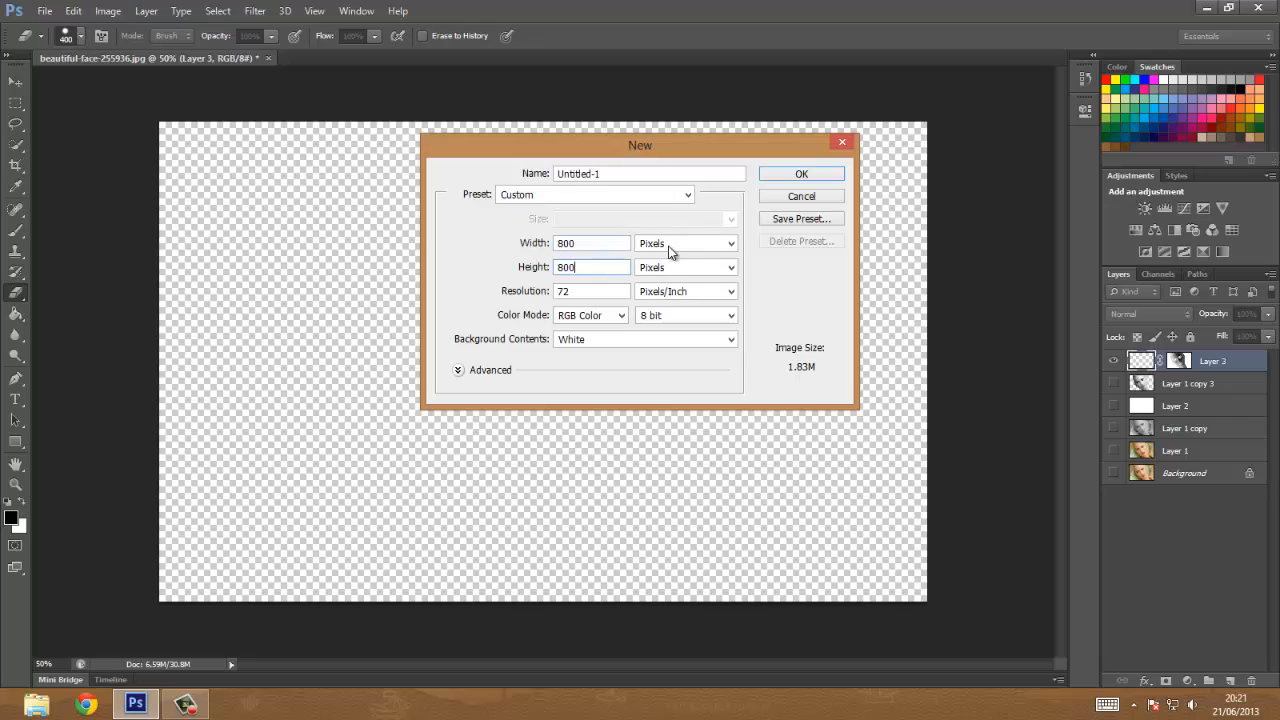
left_click(670, 245)
left_click(672, 256)
left_click(801, 174)
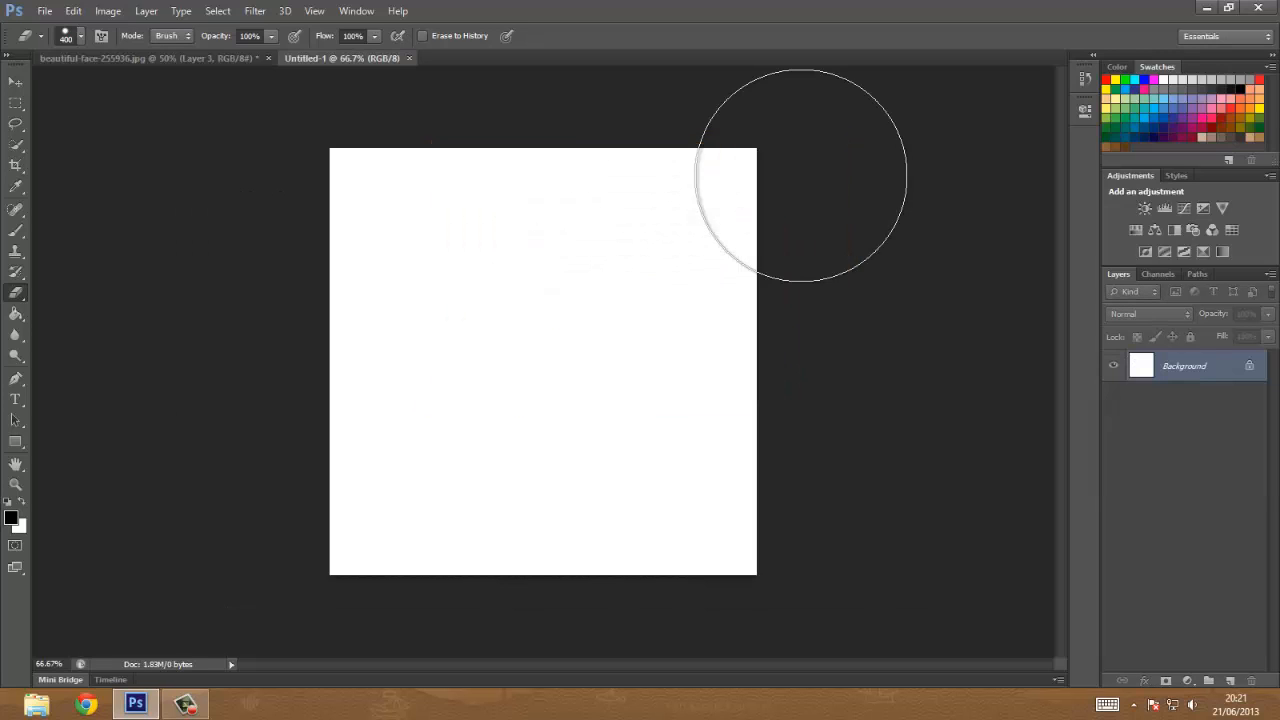
Add a new layer and place the word "Beauty" on it in Century Gothic Regular at 72 pt
left_click(1232, 680)
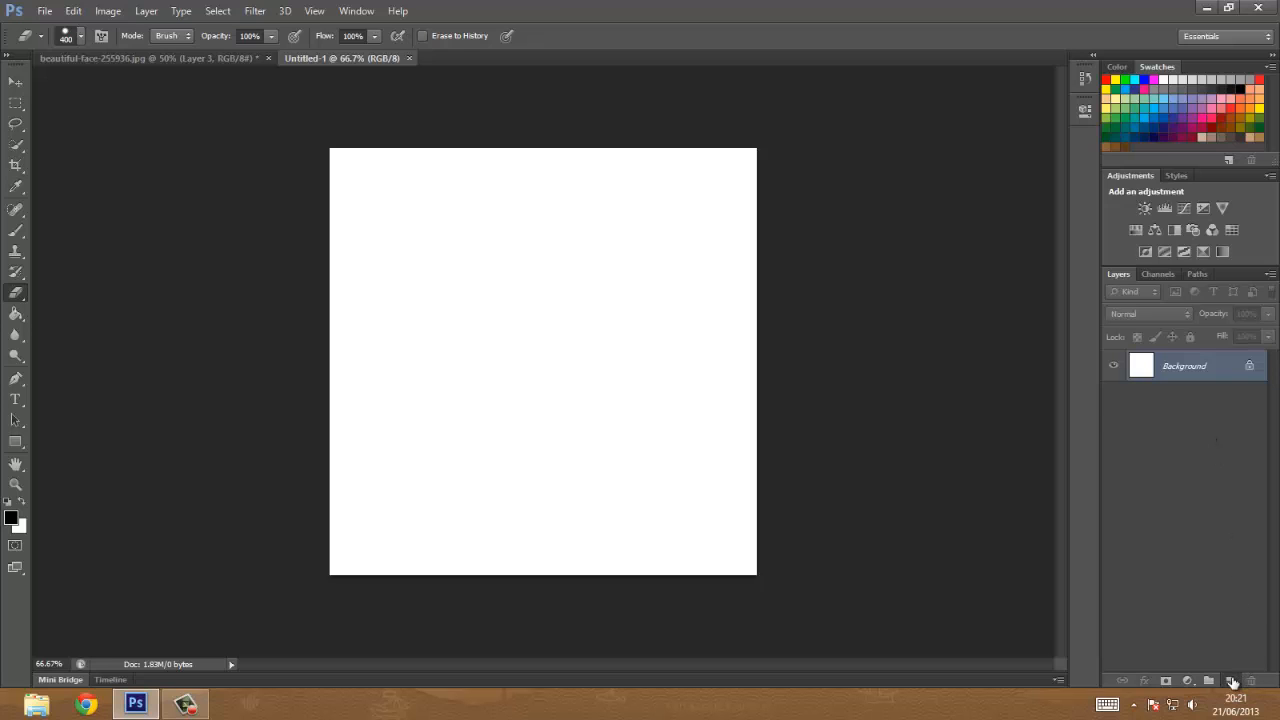
left_click(14, 402)
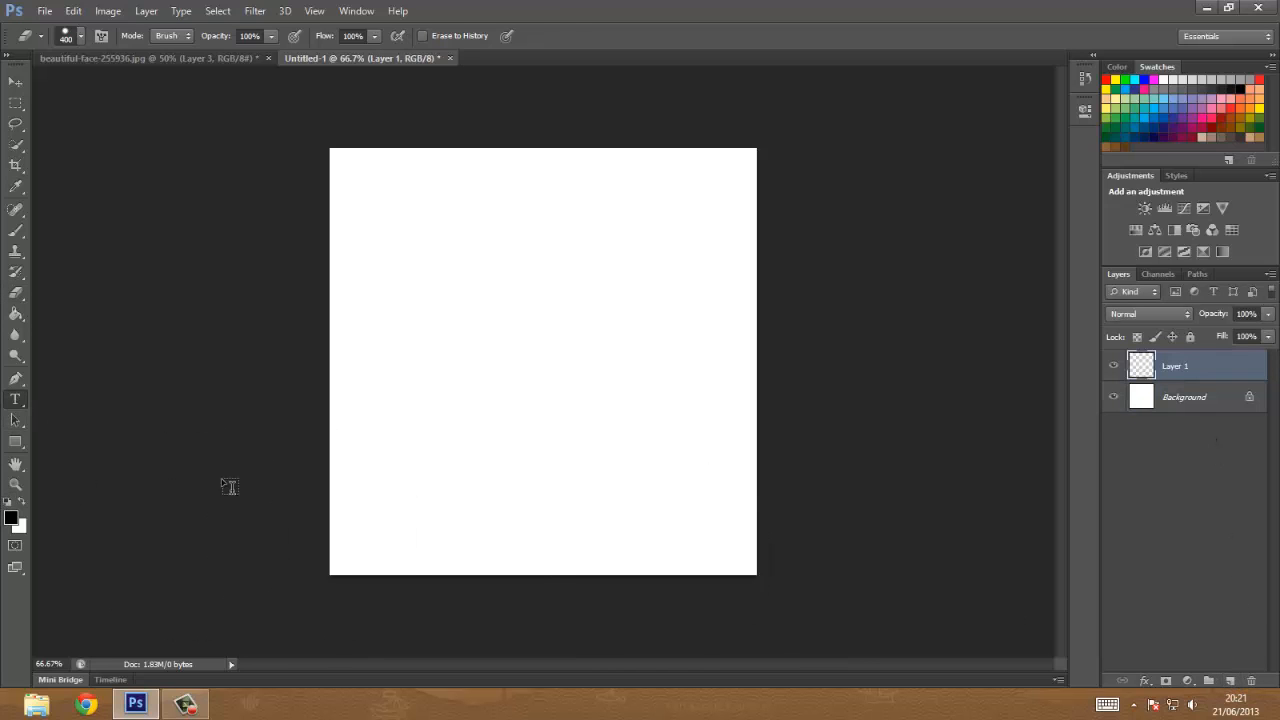
left_click(427, 359)
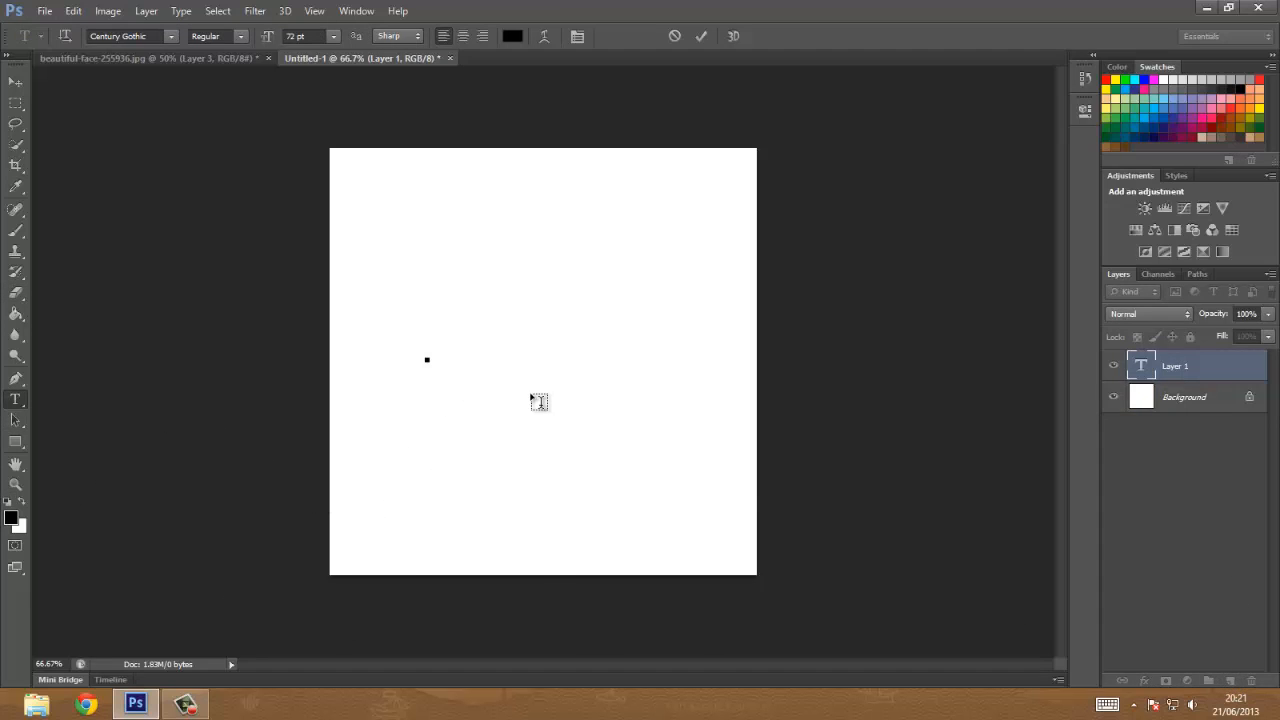
type("Beauty")
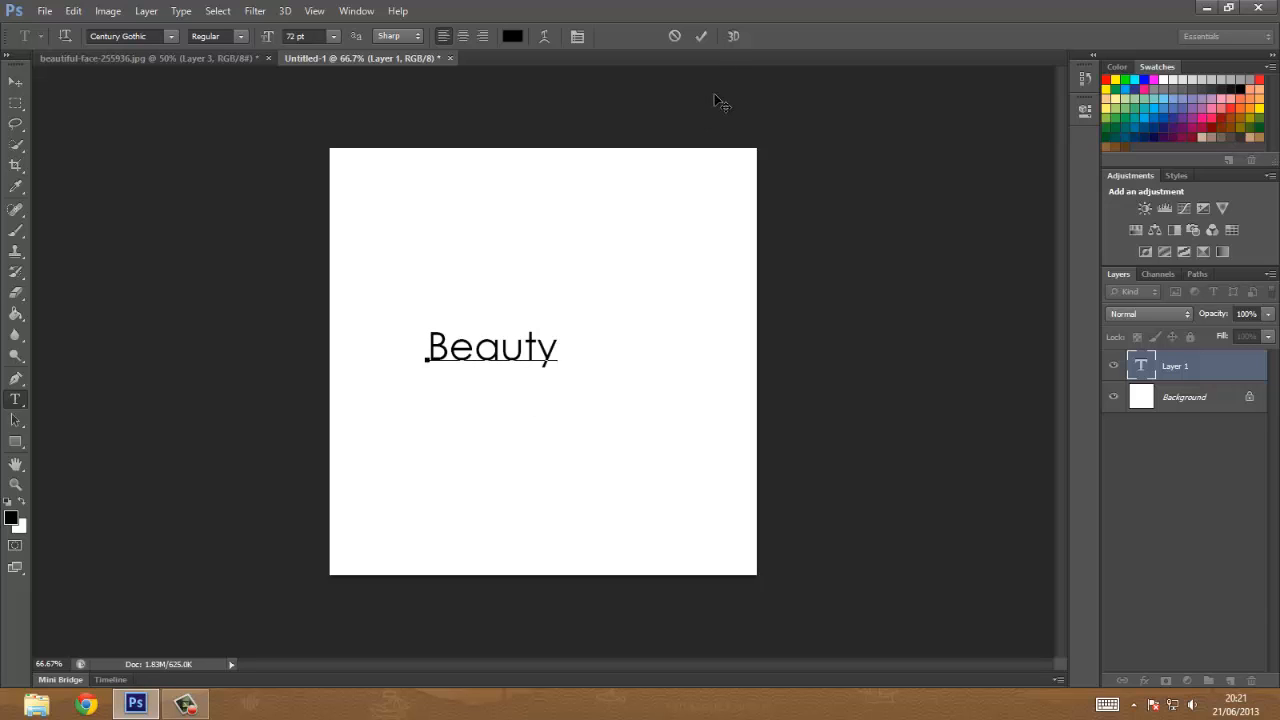
left_click(701, 36)
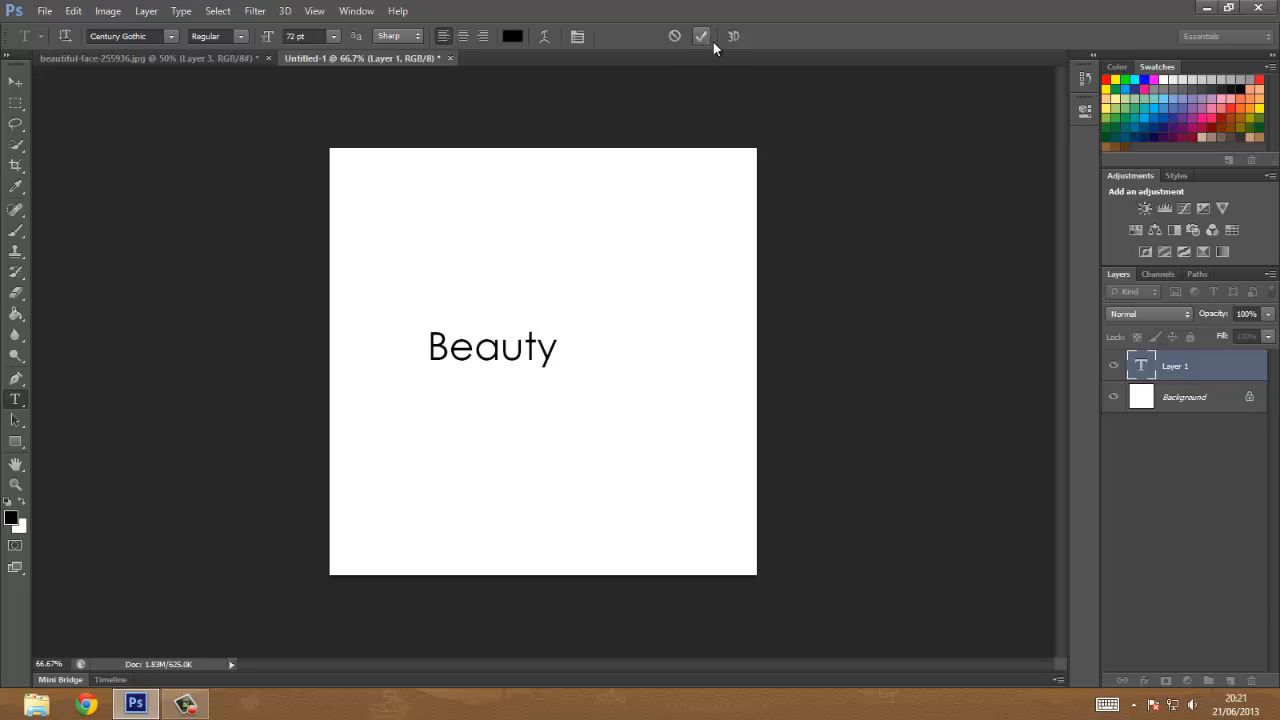
Add the word "Cute" at 72 pt on another new layer, below and right of "Beauty", and select its text
left_click(1230, 681)
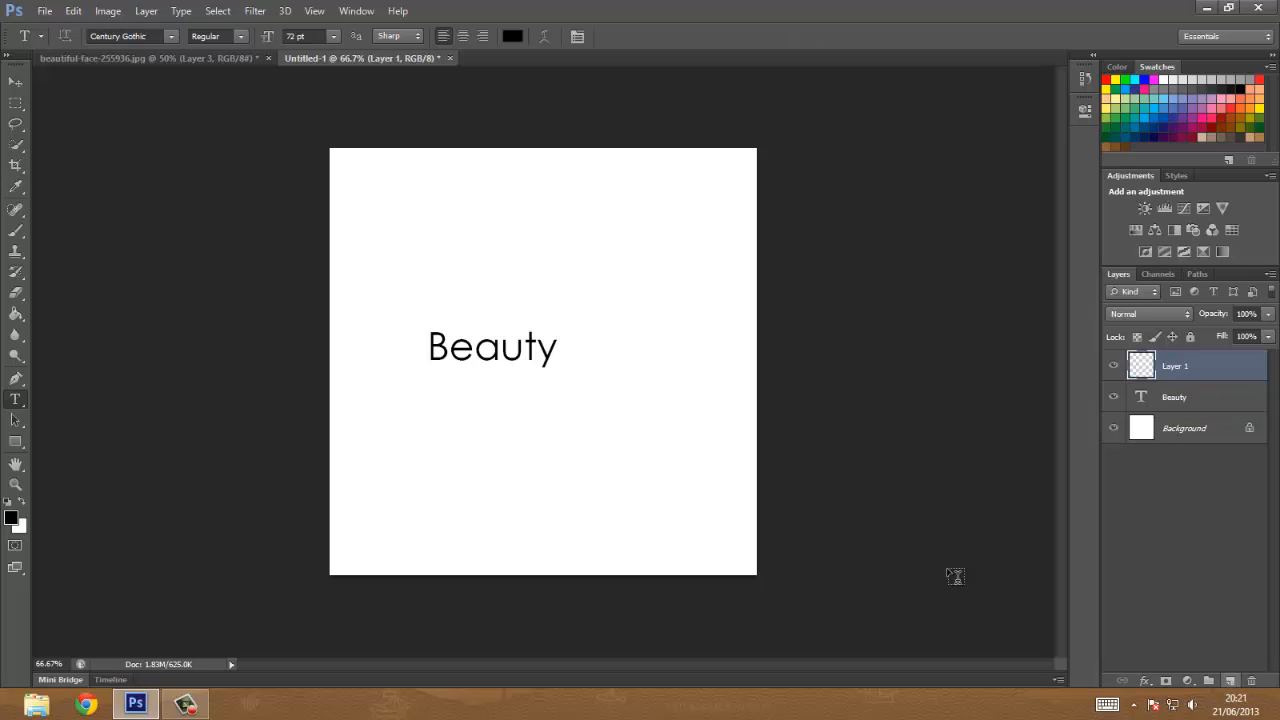
left_click(523, 421)
type("Cute")
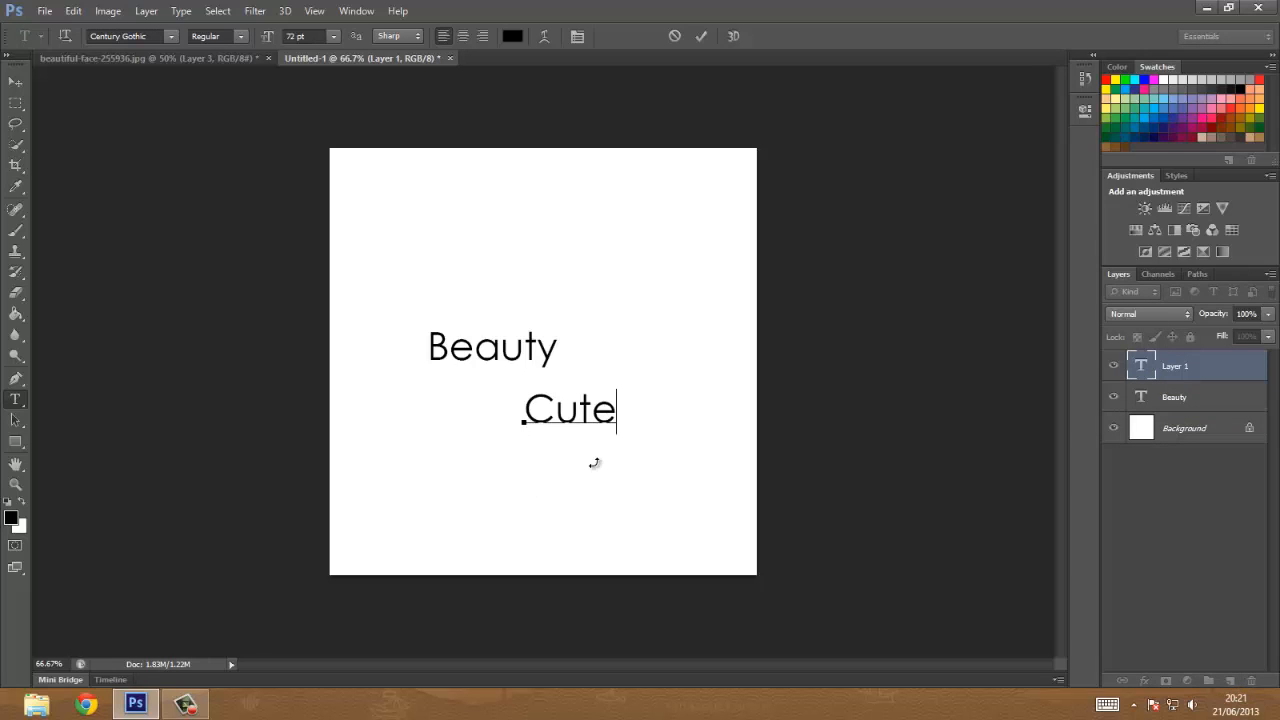
key("ctrl+a")
Change the font of the selected word "Cute" to Balthazar
left_click(171, 36)
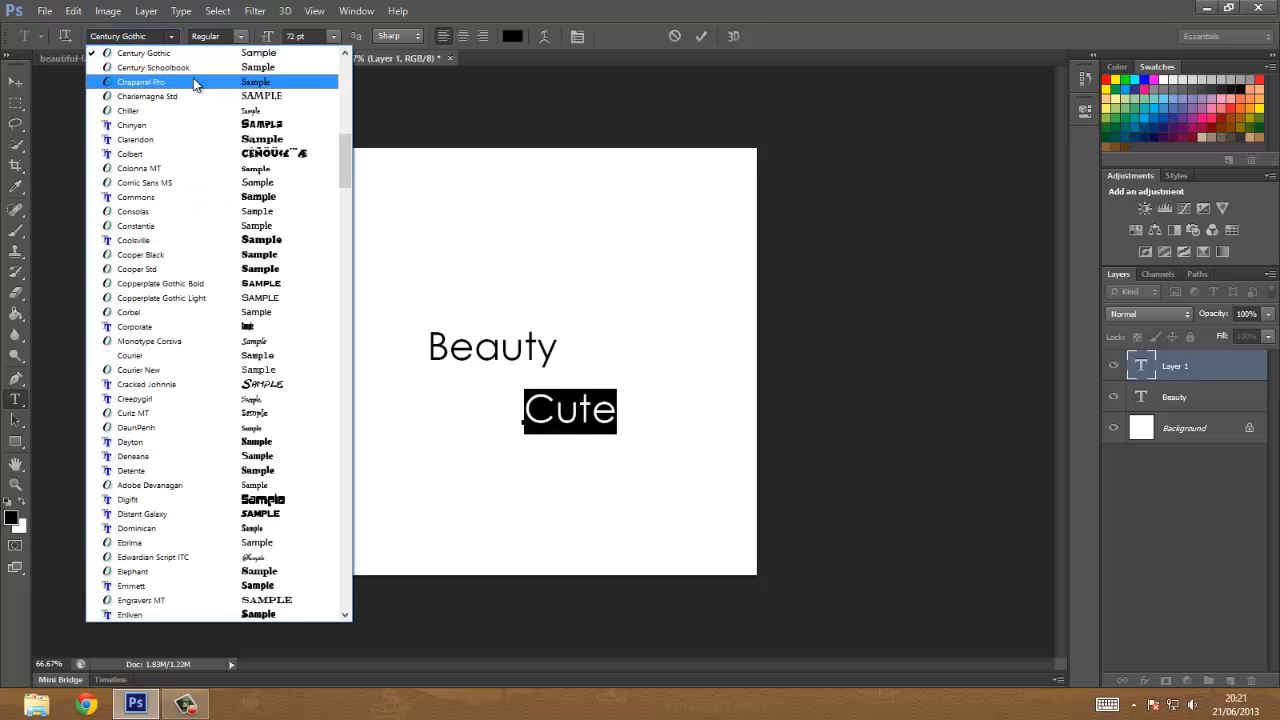
left_click_drag(346, 158, 350, 76)
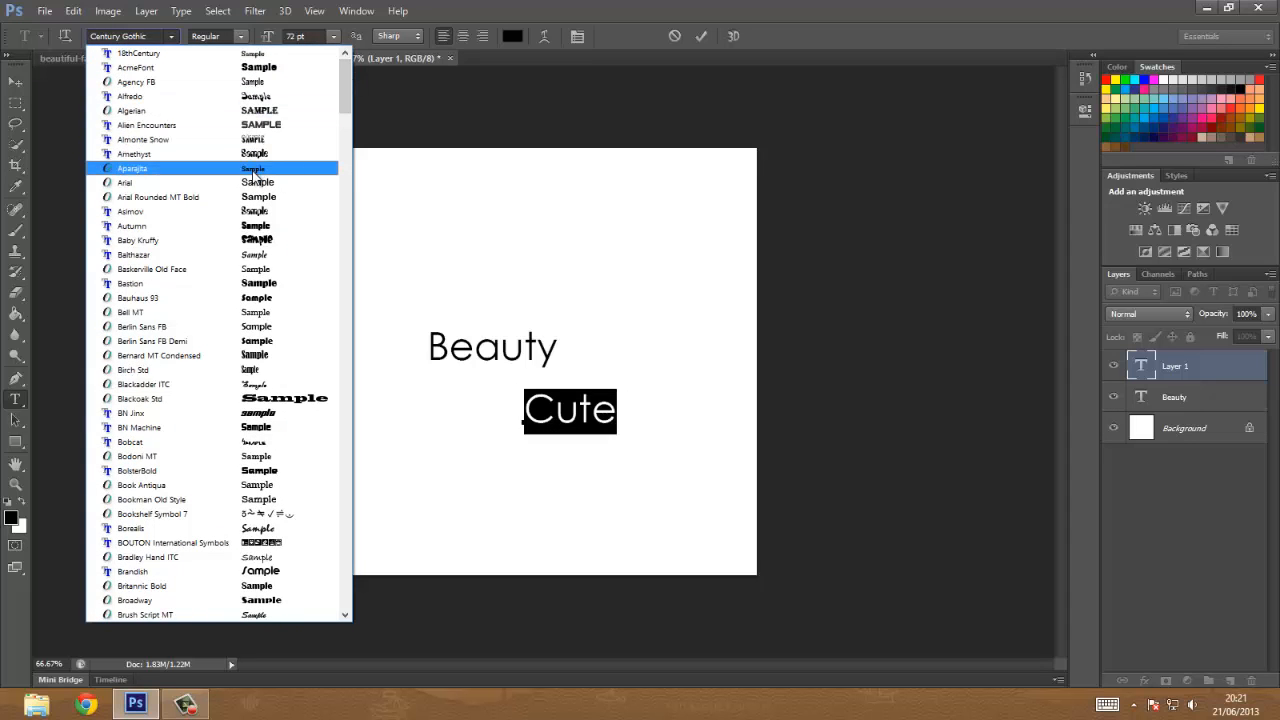
left_click(262, 254)
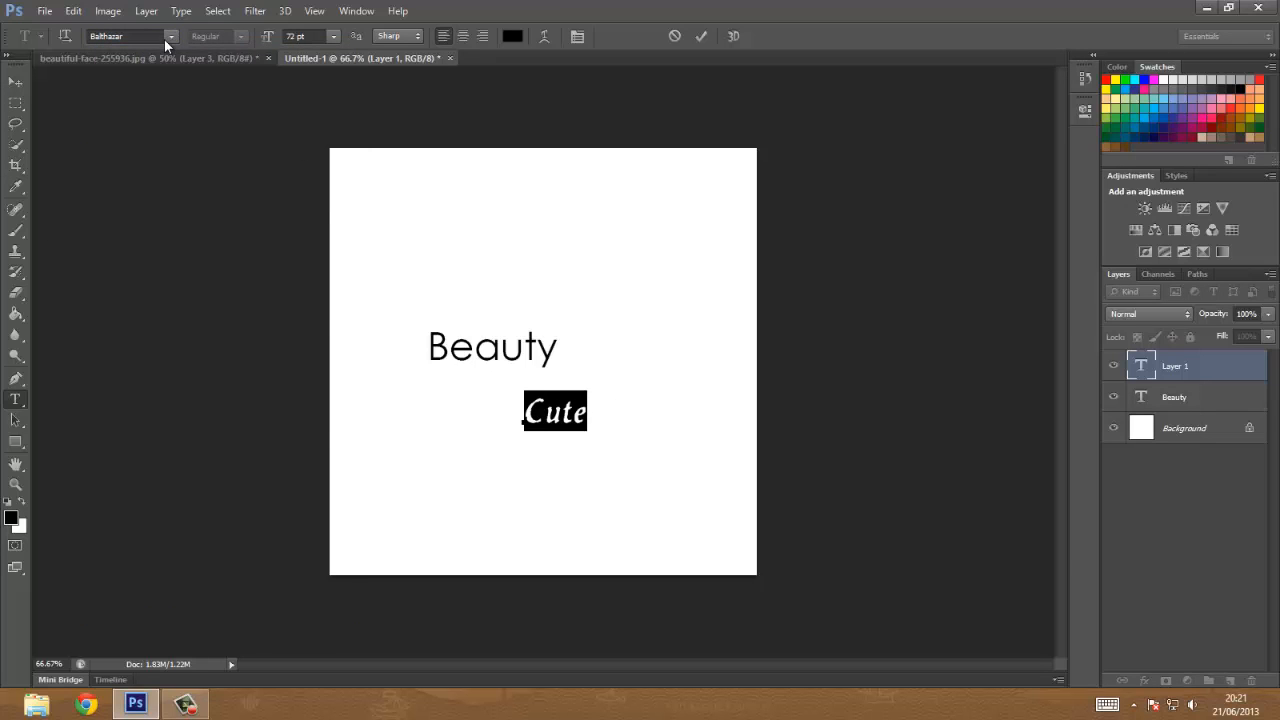
Set the word "Cute" in Berlin Sans FB Demi and move it up against the end of "Beauty"
left_click(164, 39)
left_click_drag(343, 128, 350, 88)
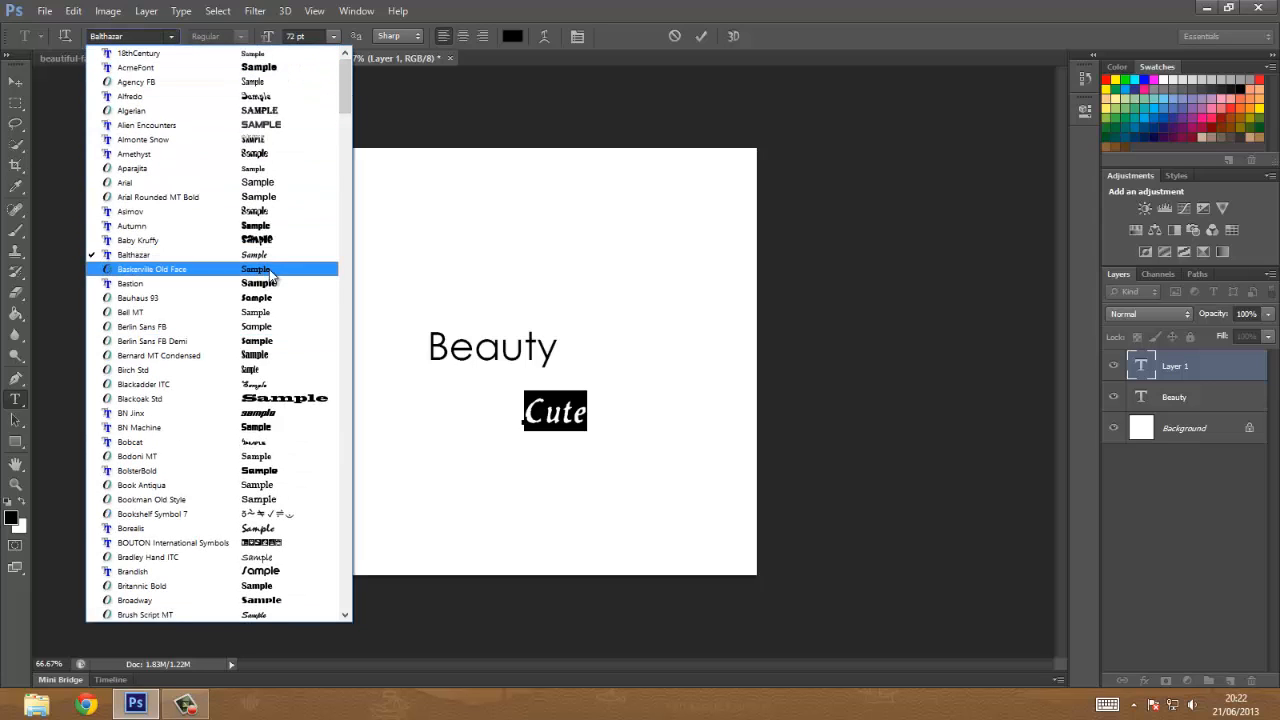
left_click(270, 342)
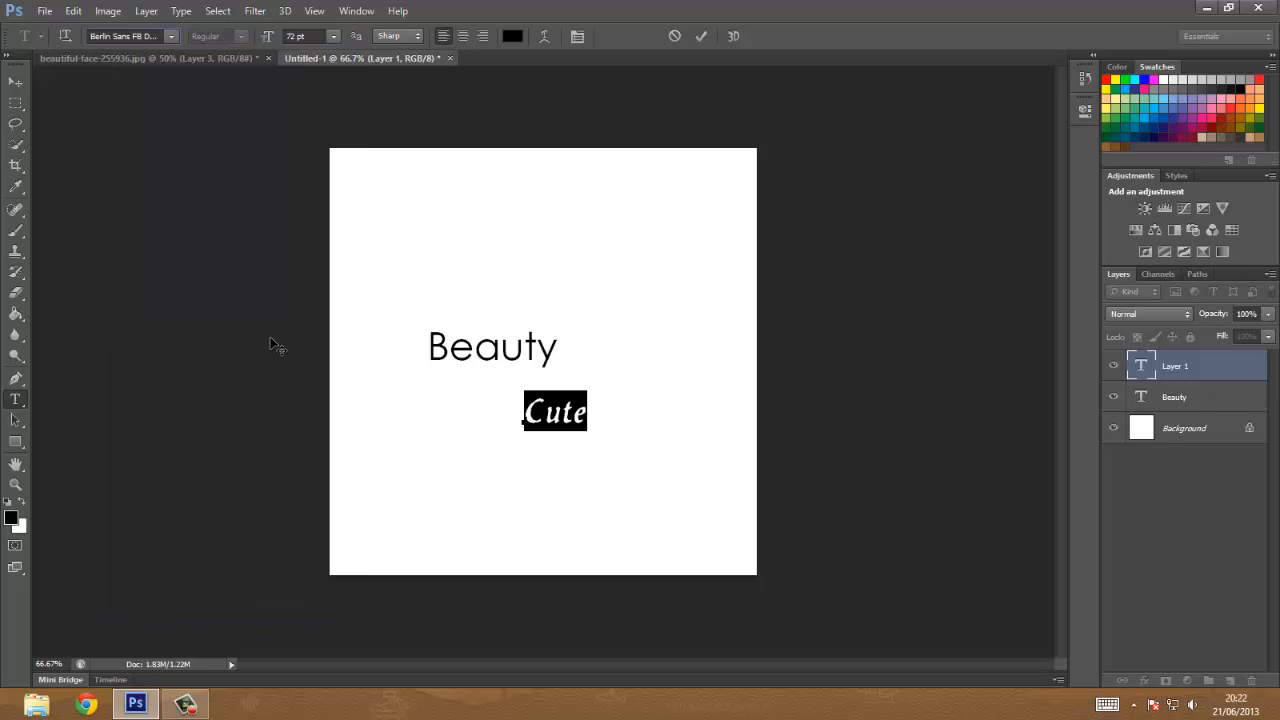
left_click(15, 80)
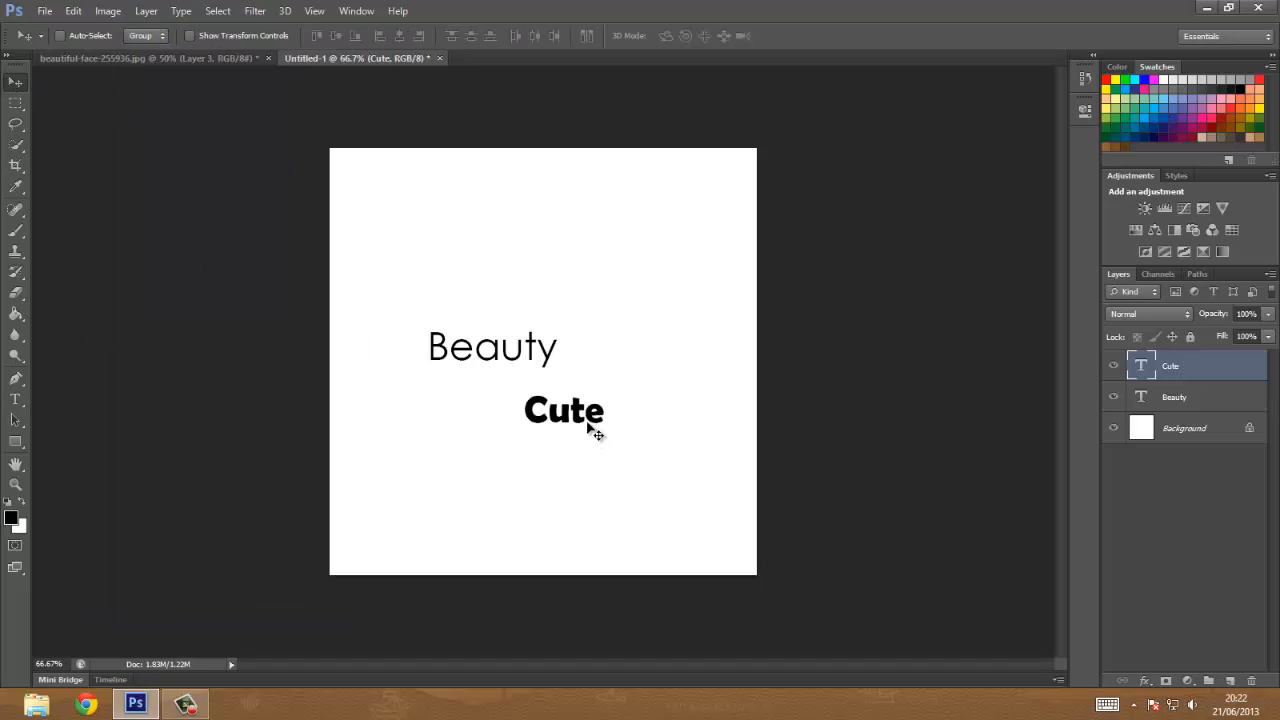
left_click_drag(586, 416, 596, 326)
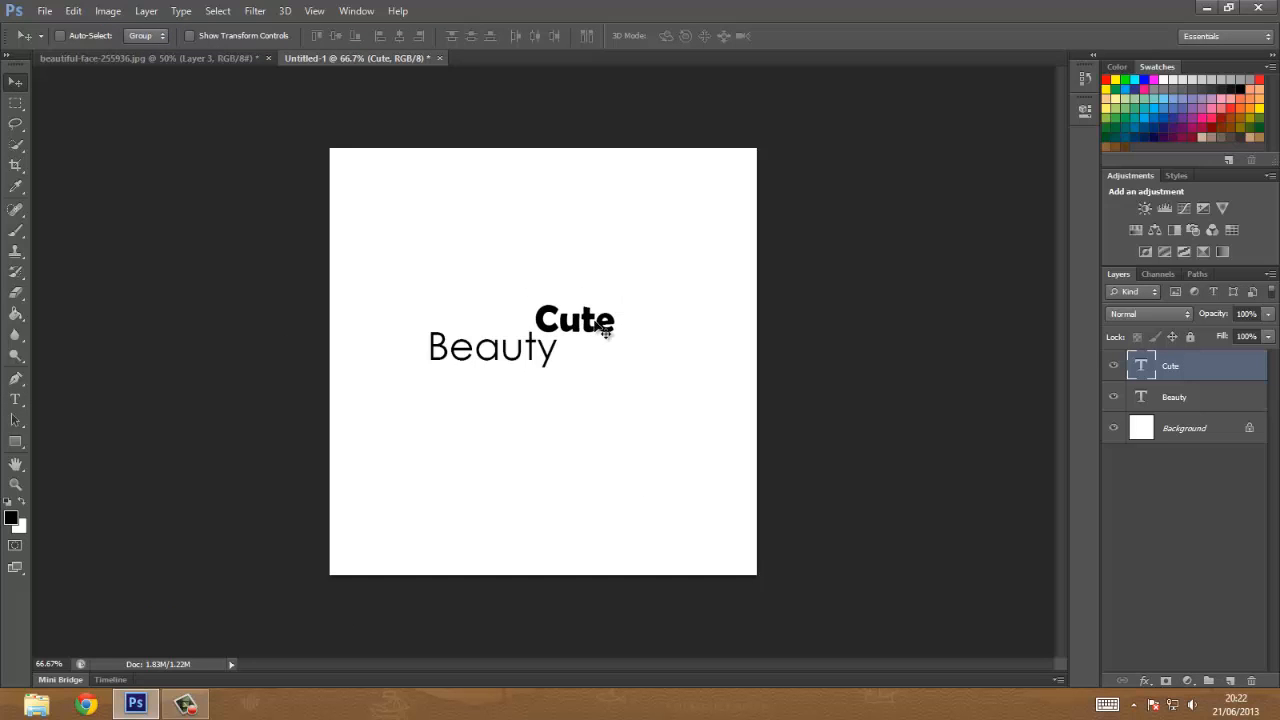
key("t")
left_click(440, 448)
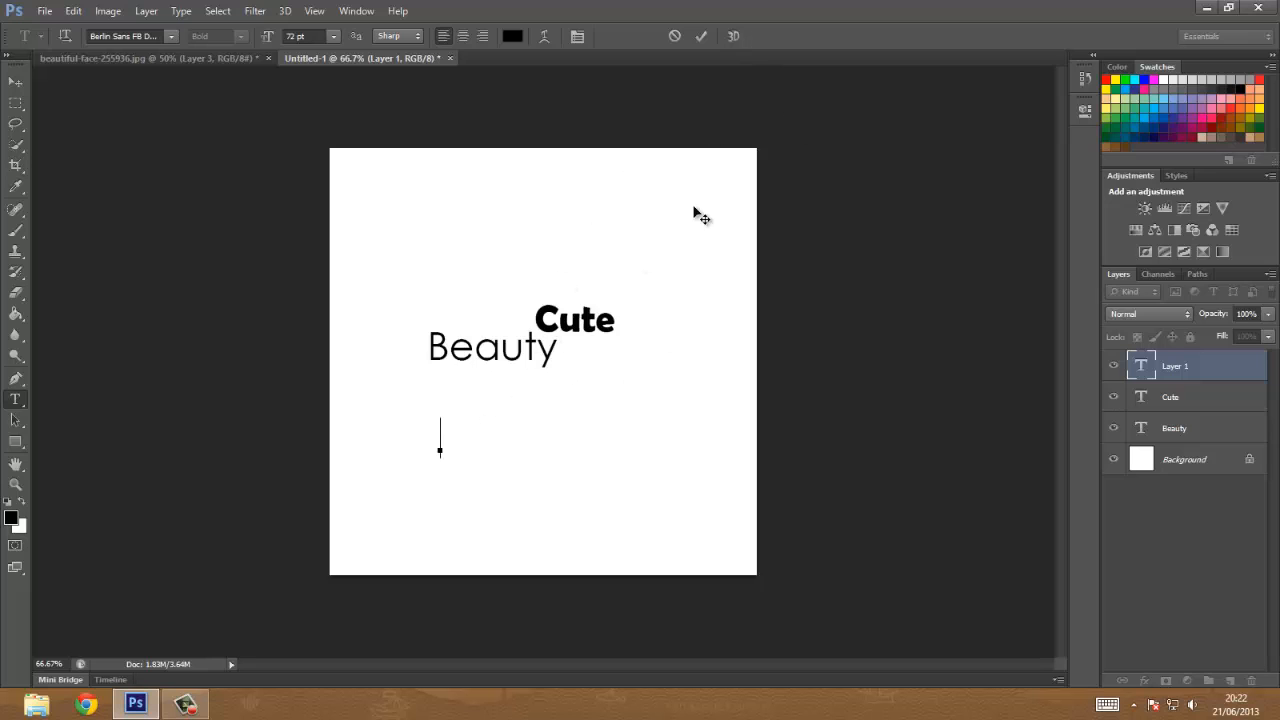
left_click(674, 37)
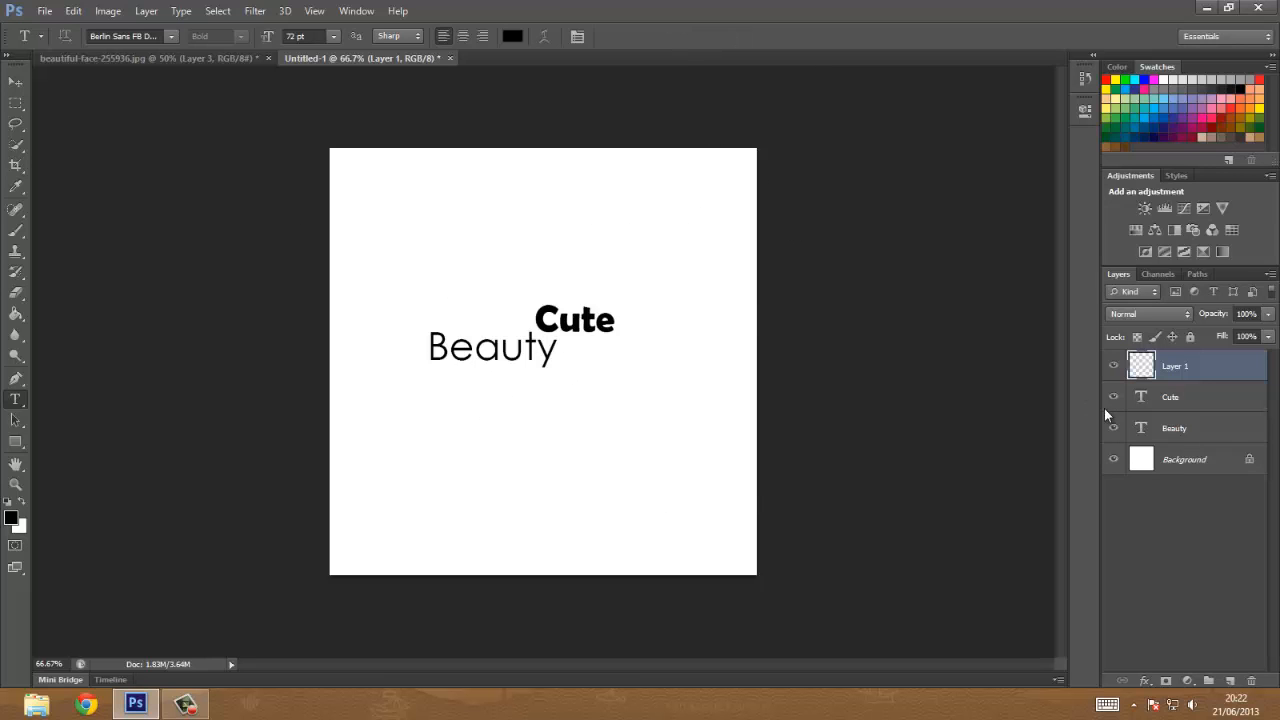
Hide the white background layer and crop the canvas to a rectangle close around the two words
left_click(1116, 460)
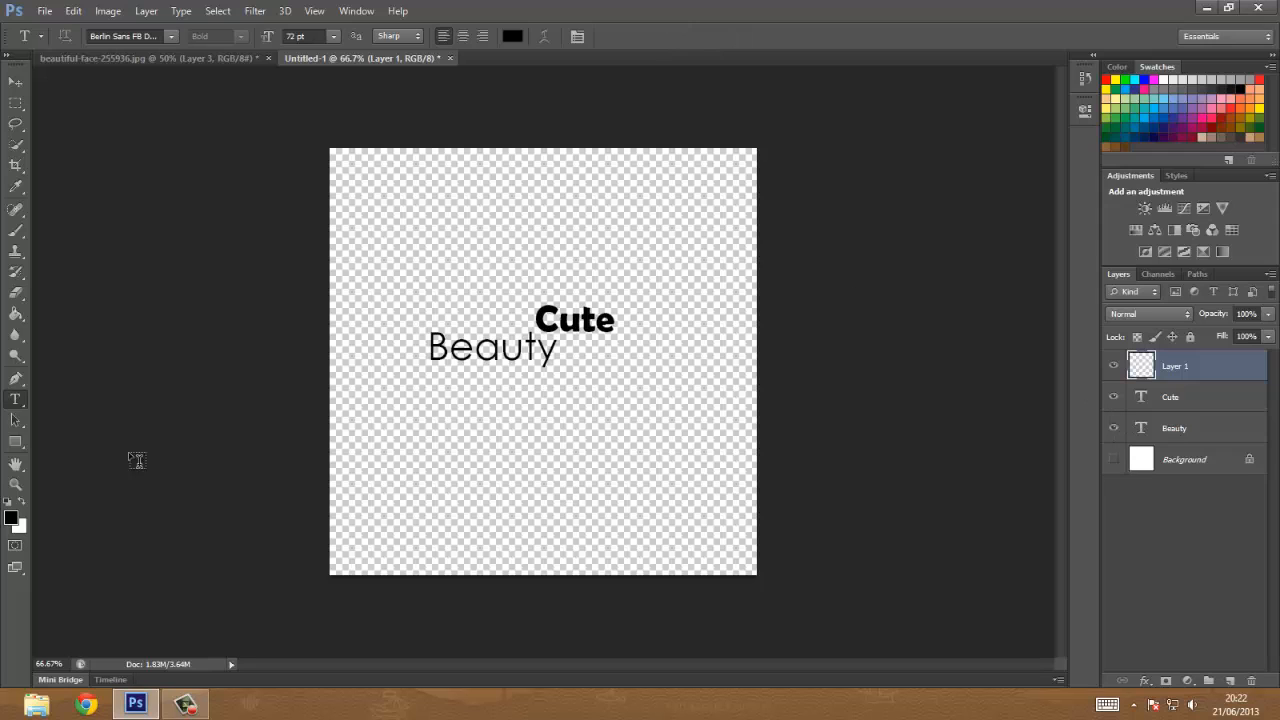
left_click(17, 168)
left_click_drag(390, 259, 673, 396)
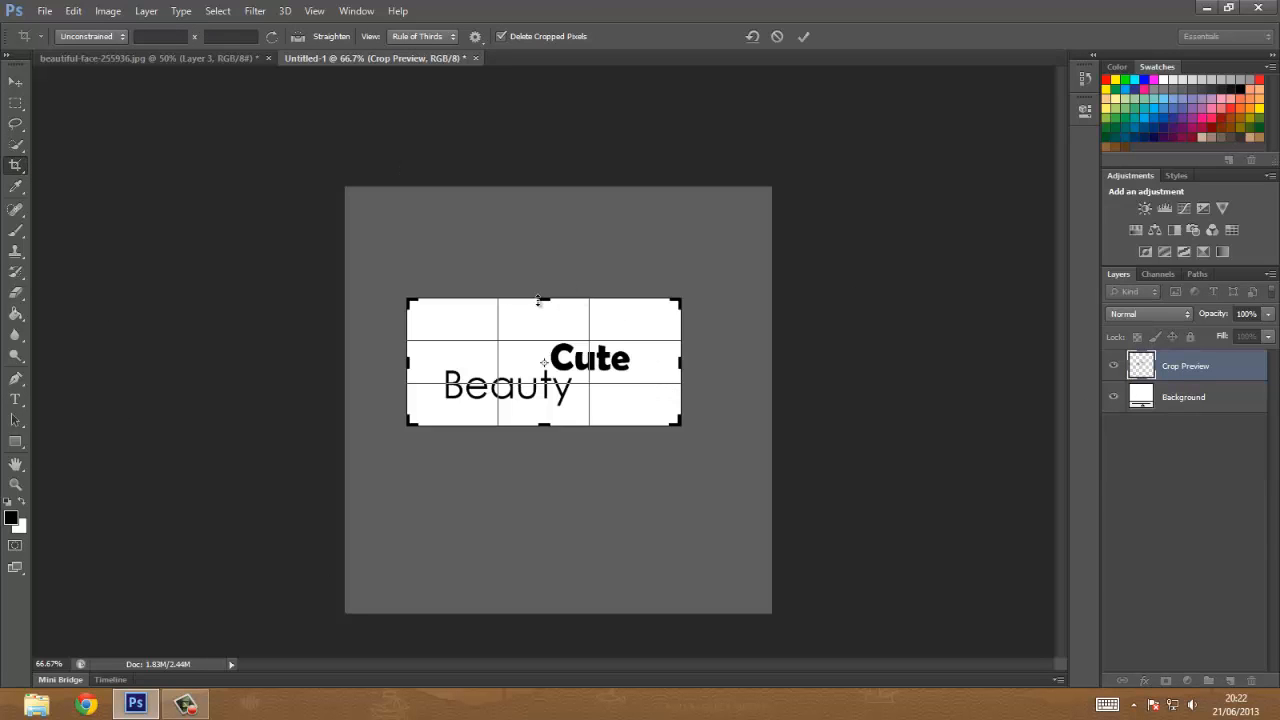
left_click_drag(538, 300, 540, 309)
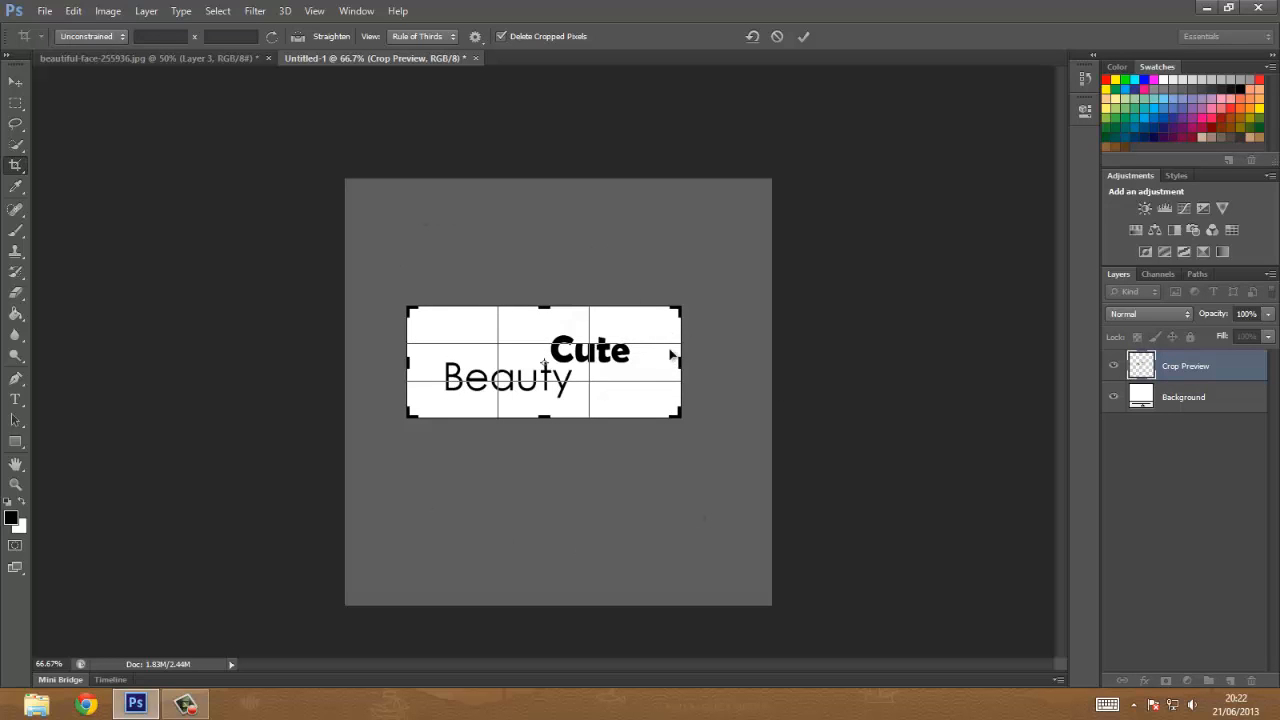
left_click(804, 37)
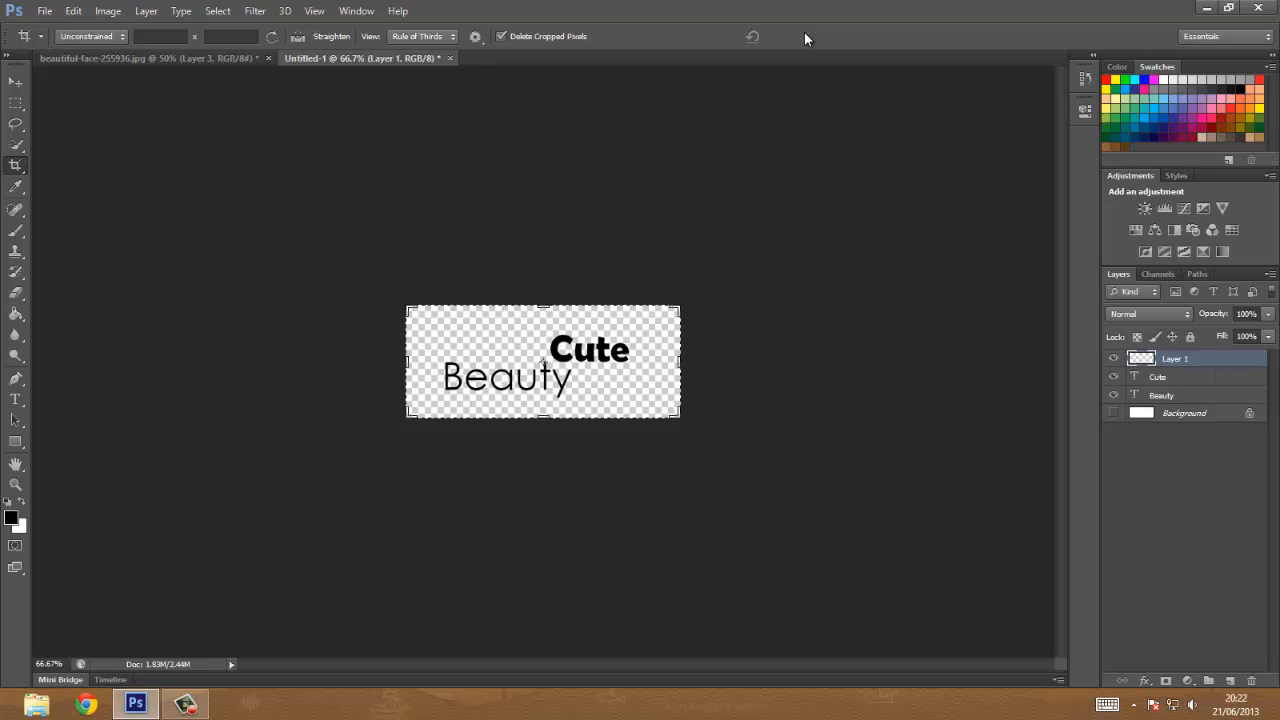
Start defining the cropped words as a brush preset named "words", and cancel the definition
left_click(76, 11)
left_click(118, 376)
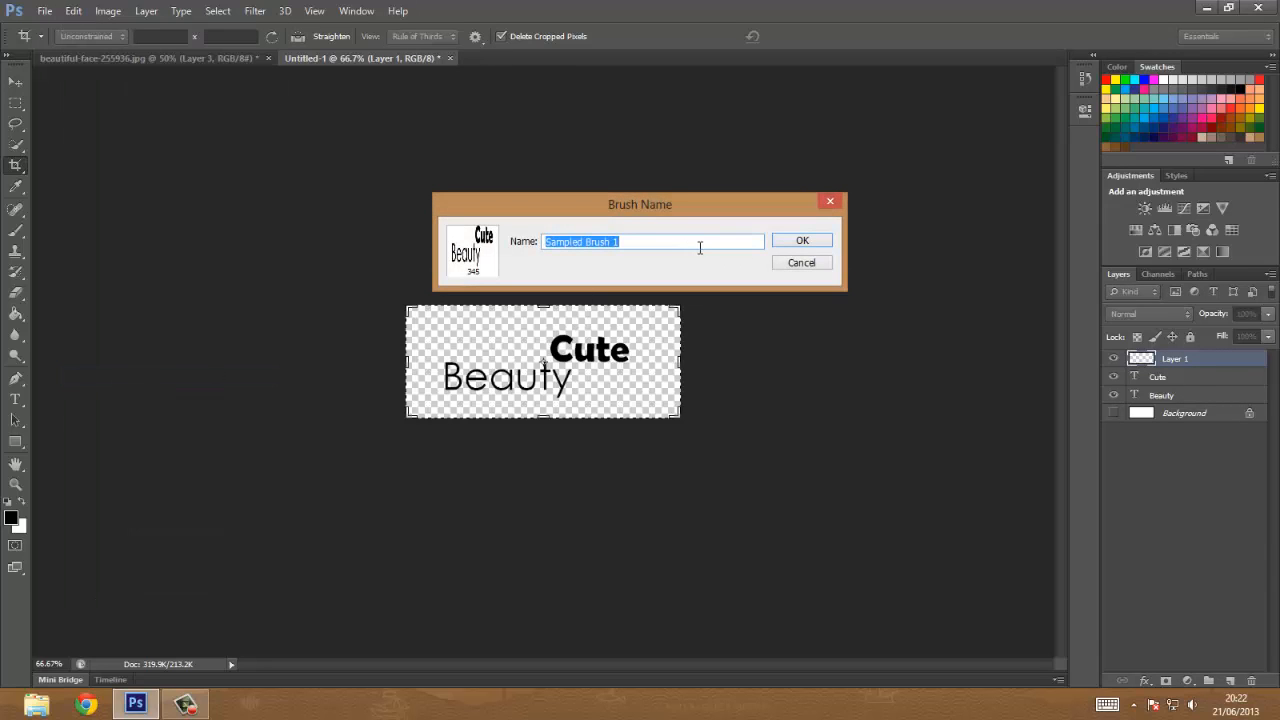
type("words")
left_click(810, 266)
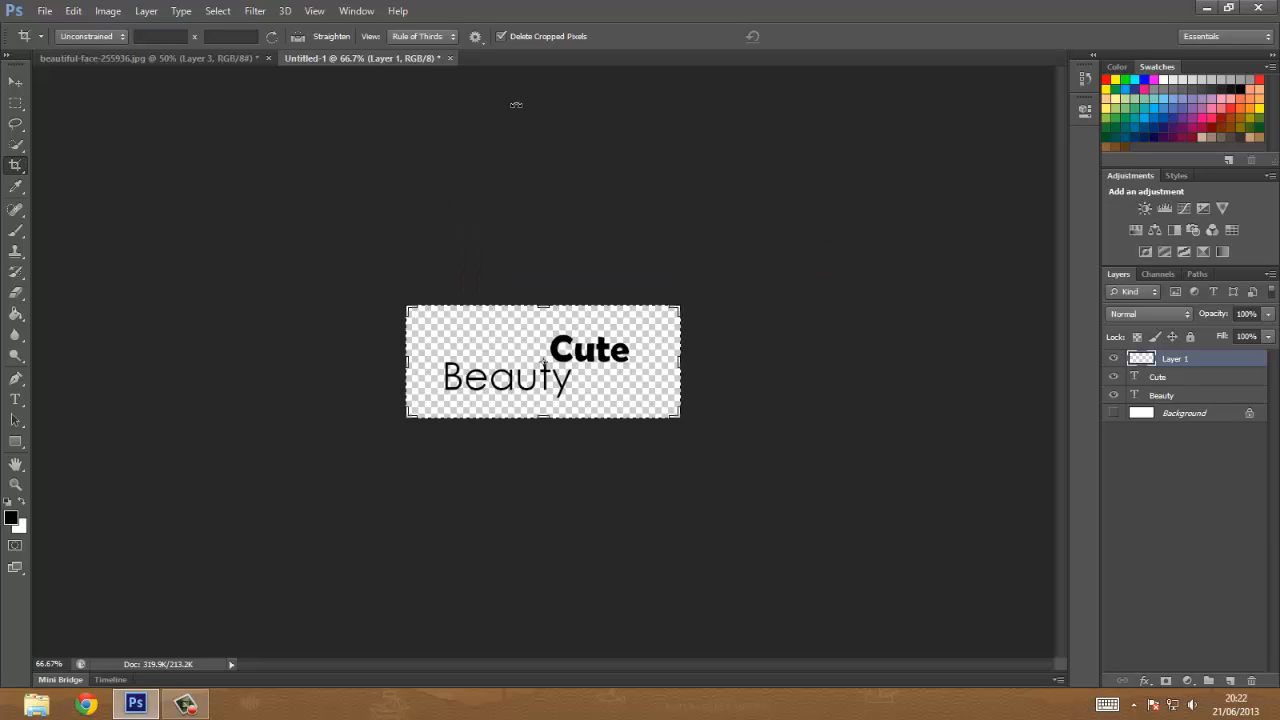
Close the untitled word document without saving and target the image of Layer 3, not its mask, in the portrait document
left_click(452, 58)
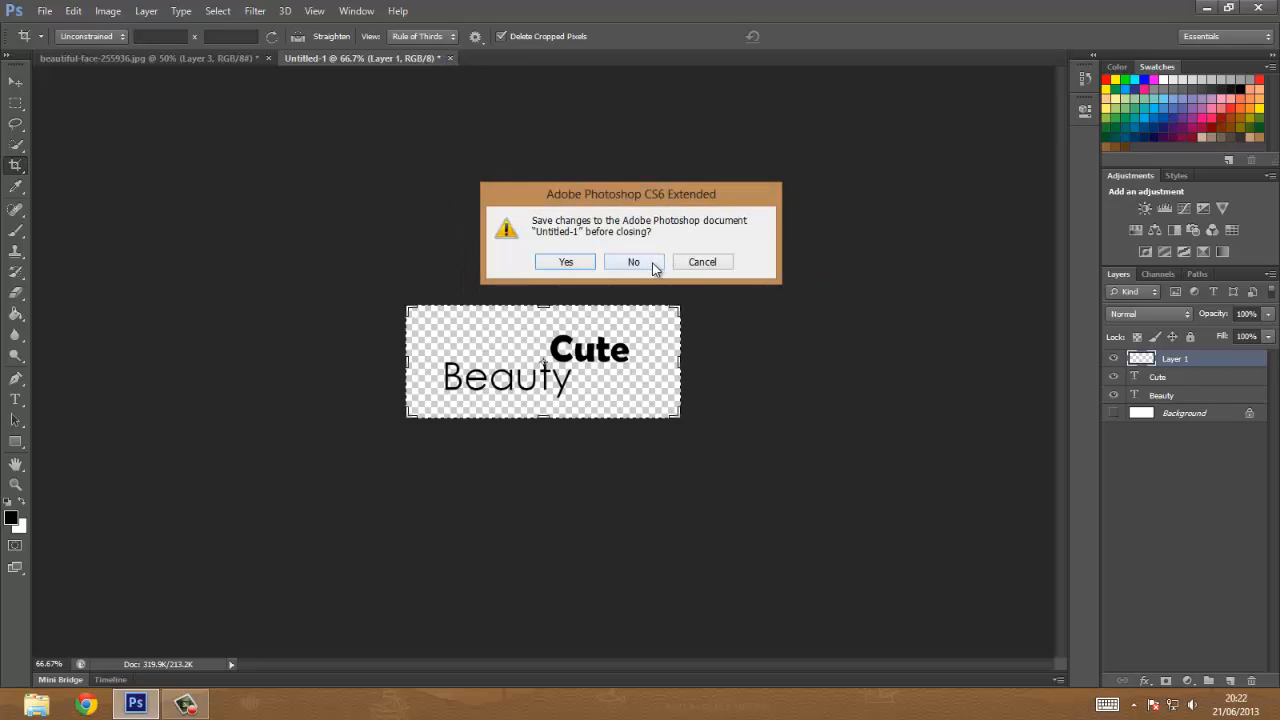
left_click(652, 266)
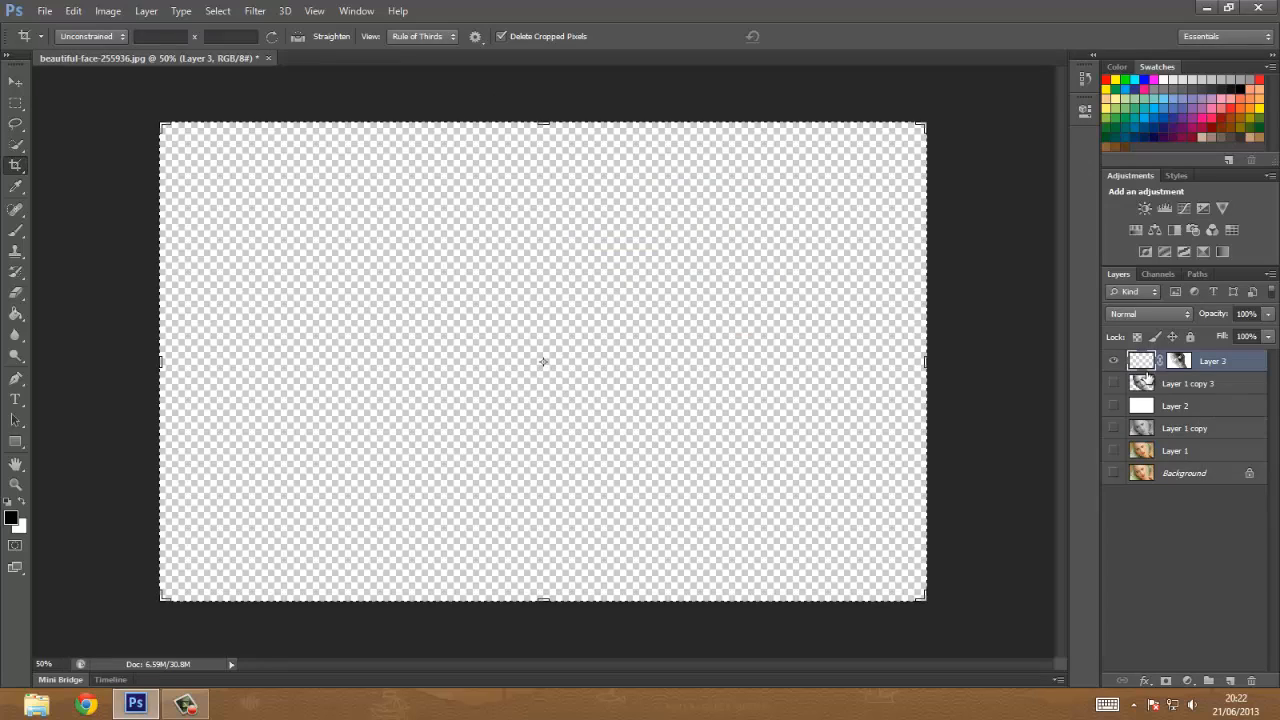
left_click(1179, 362)
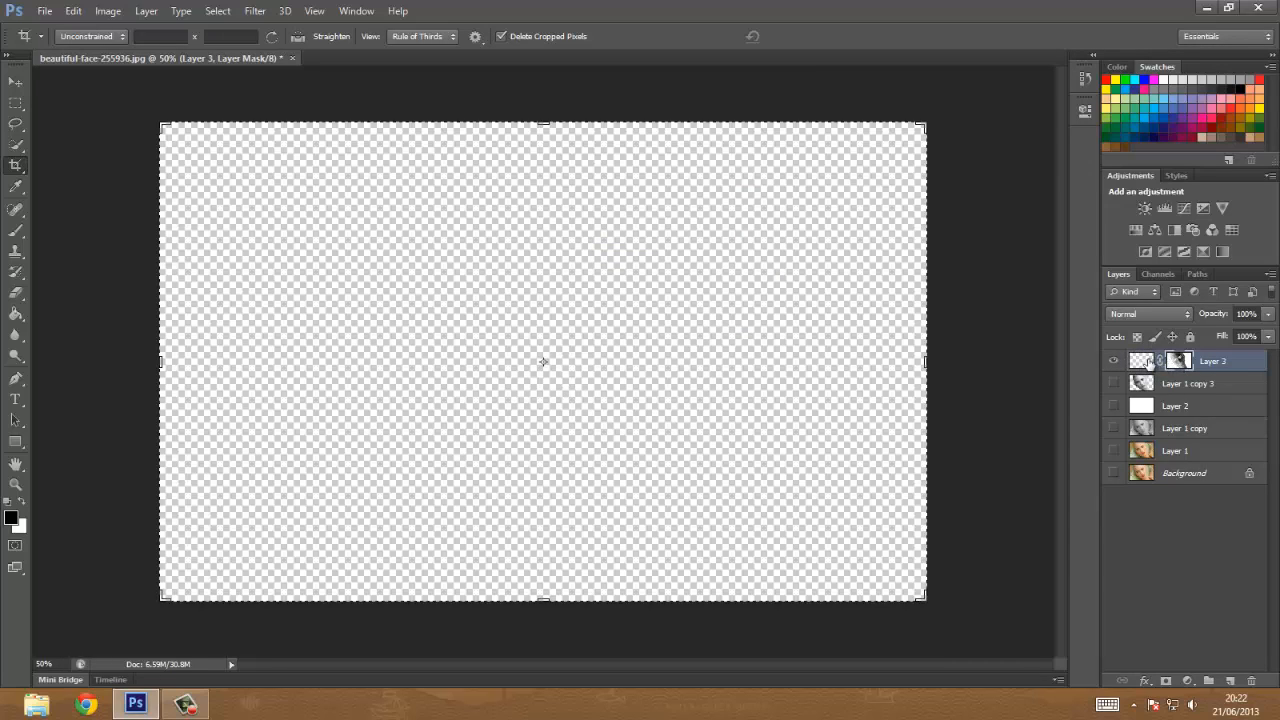
left_click(1147, 362)
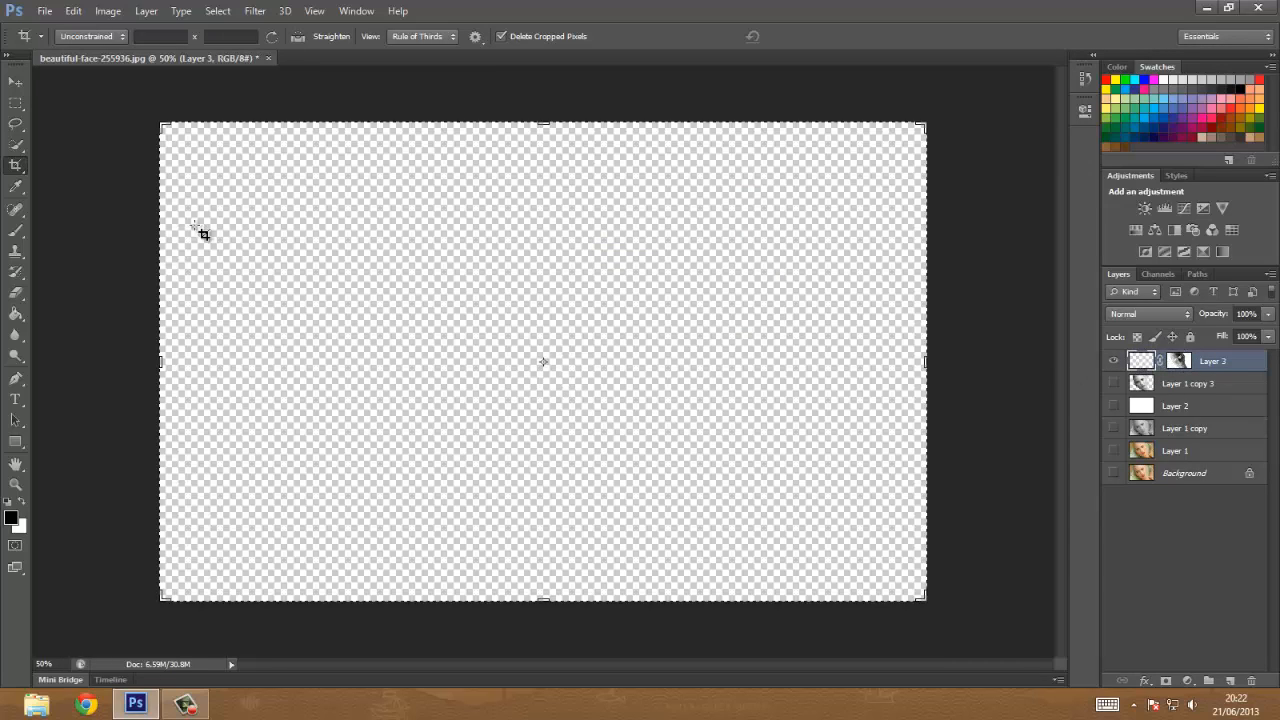
Choose the 625 px word brush containing "Beauty", "cute" and "Amazing" for the Brush tool
left_click(15, 236)
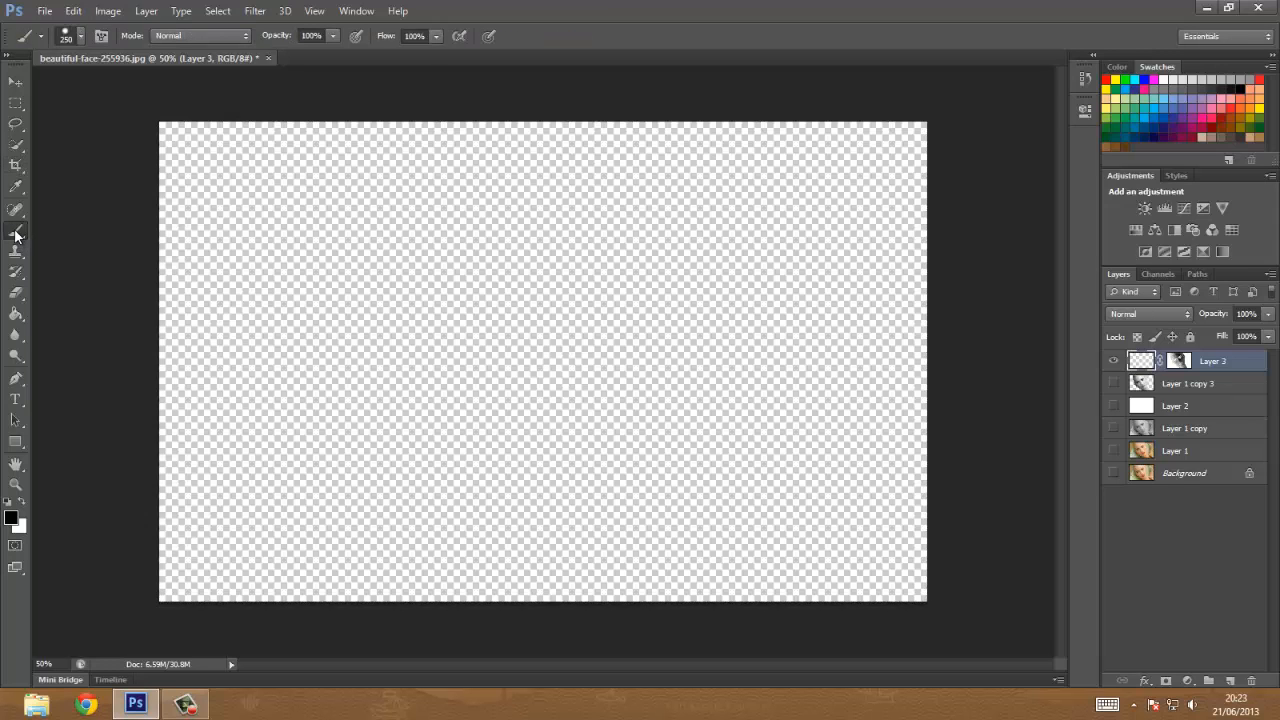
right_click(481, 300)
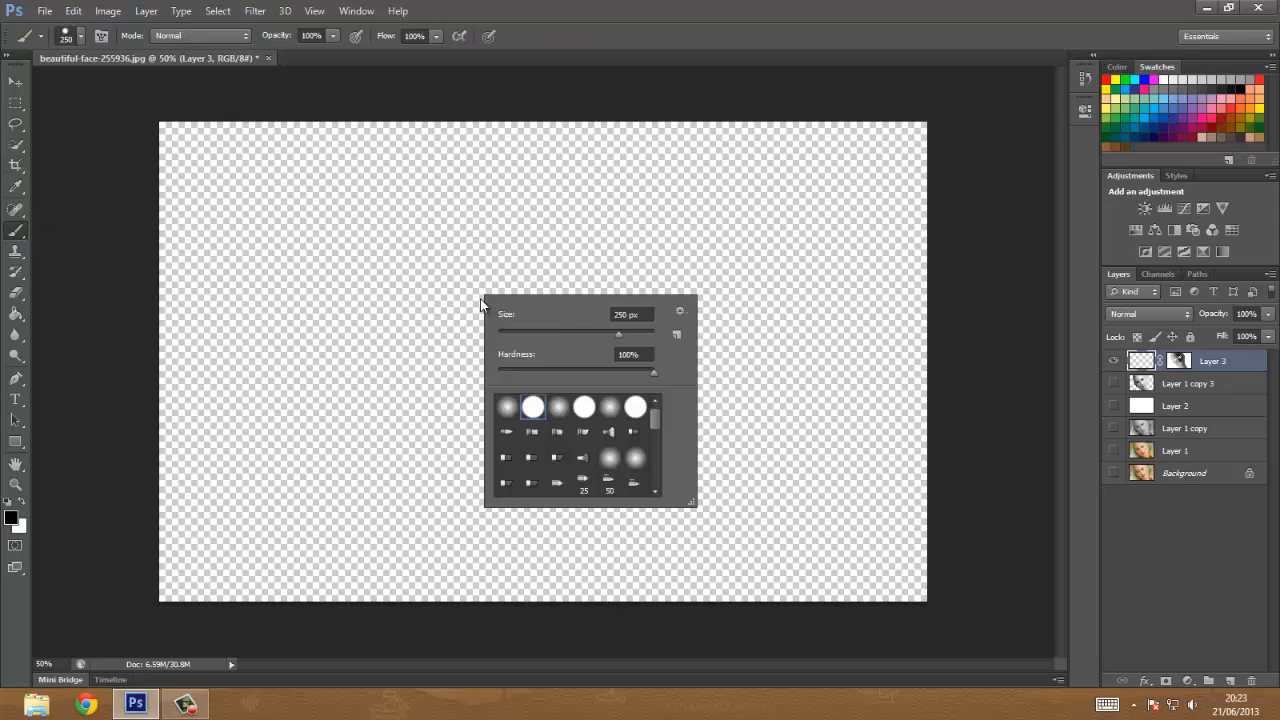
left_click_drag(655, 419, 664, 486)
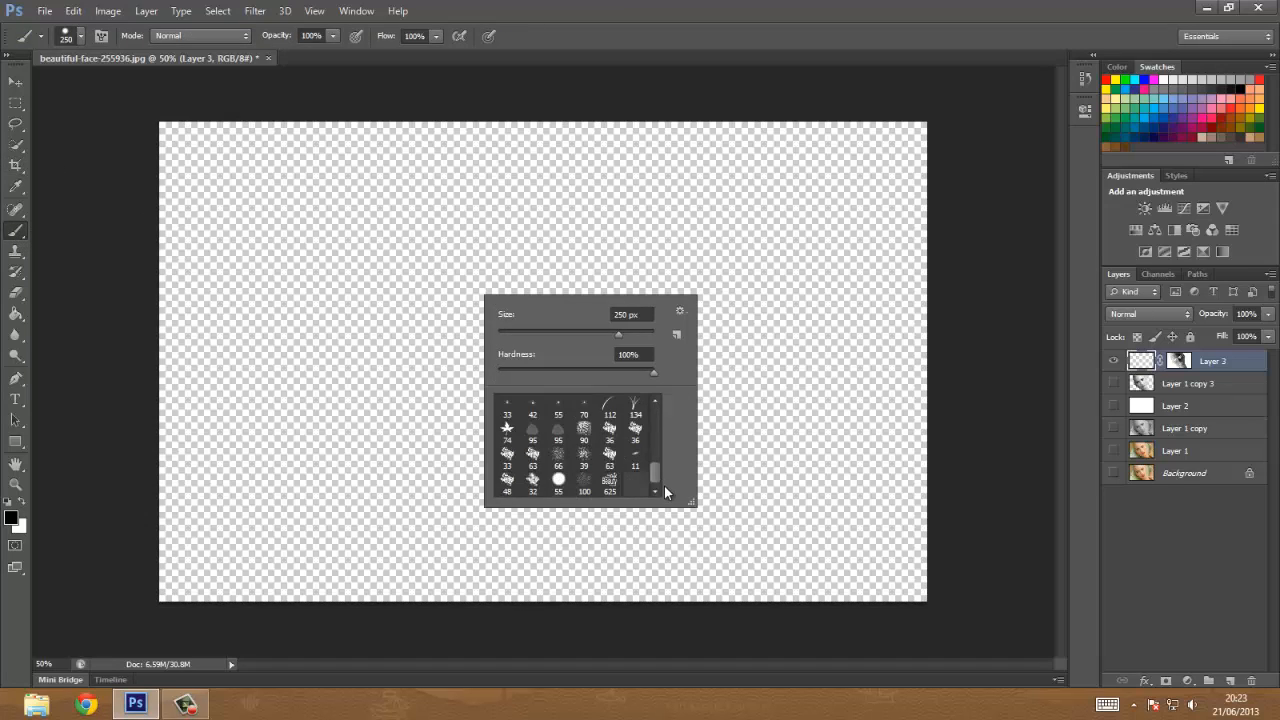
left_click(609, 482)
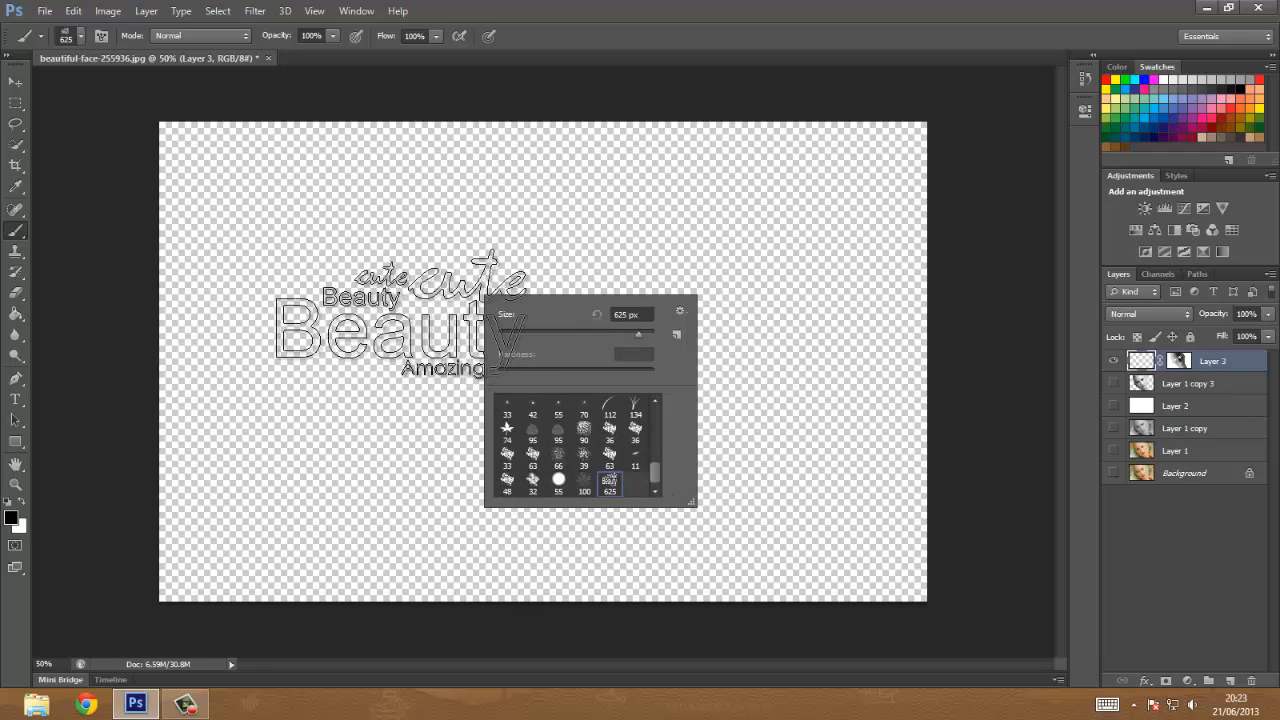
left_click(357, 248)
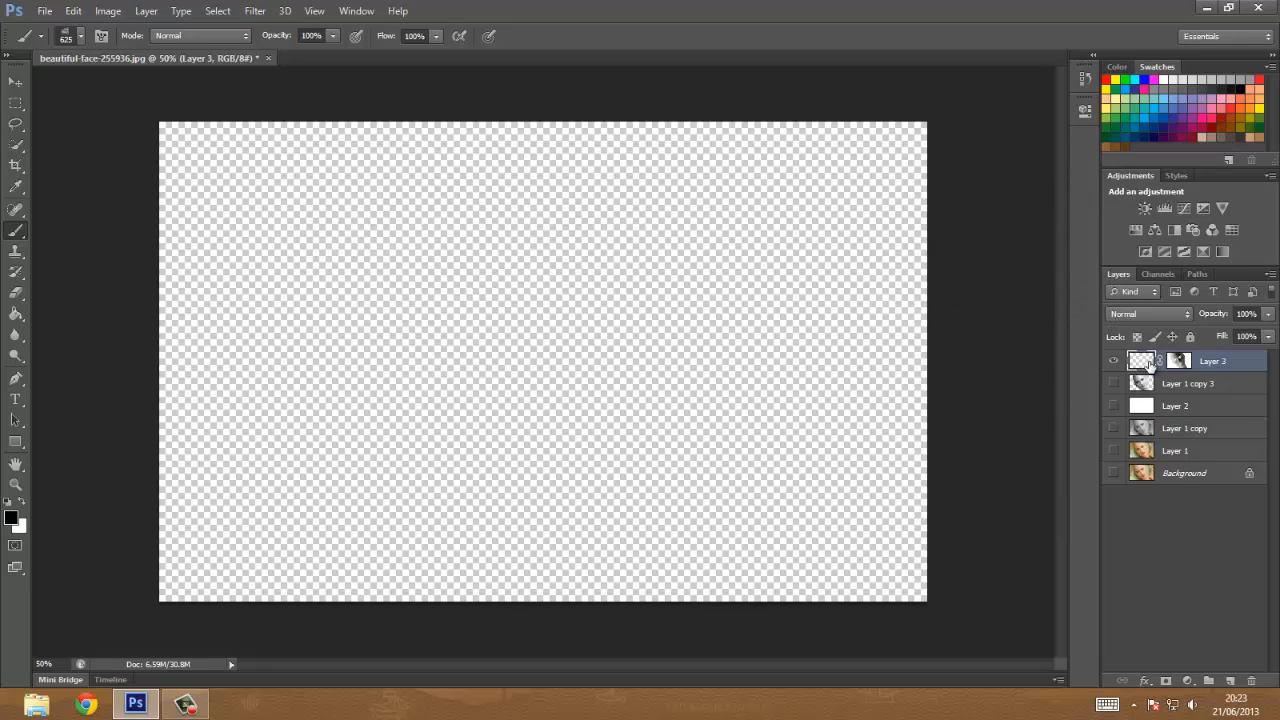
Target Layer 3's image rather than its mask, enable Shape Dynamics for the word brush and set its spacing to 130%
left_click(1179, 361)
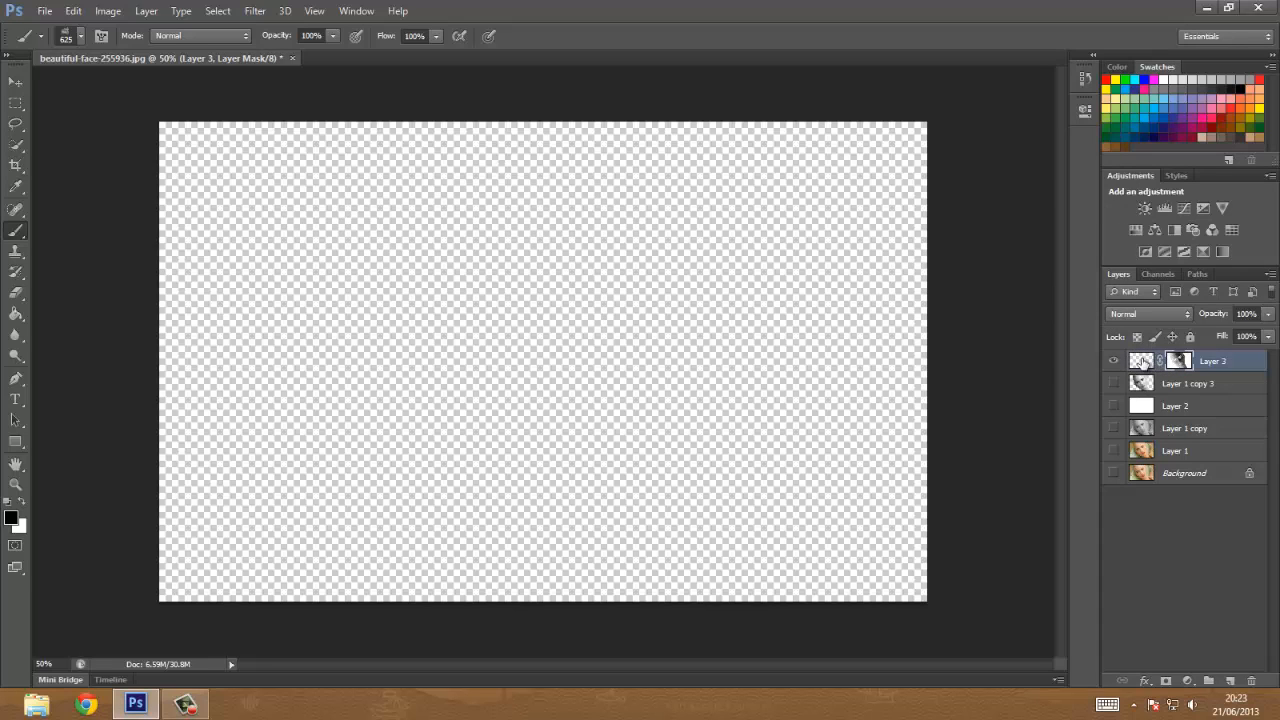
left_click(1143, 362)
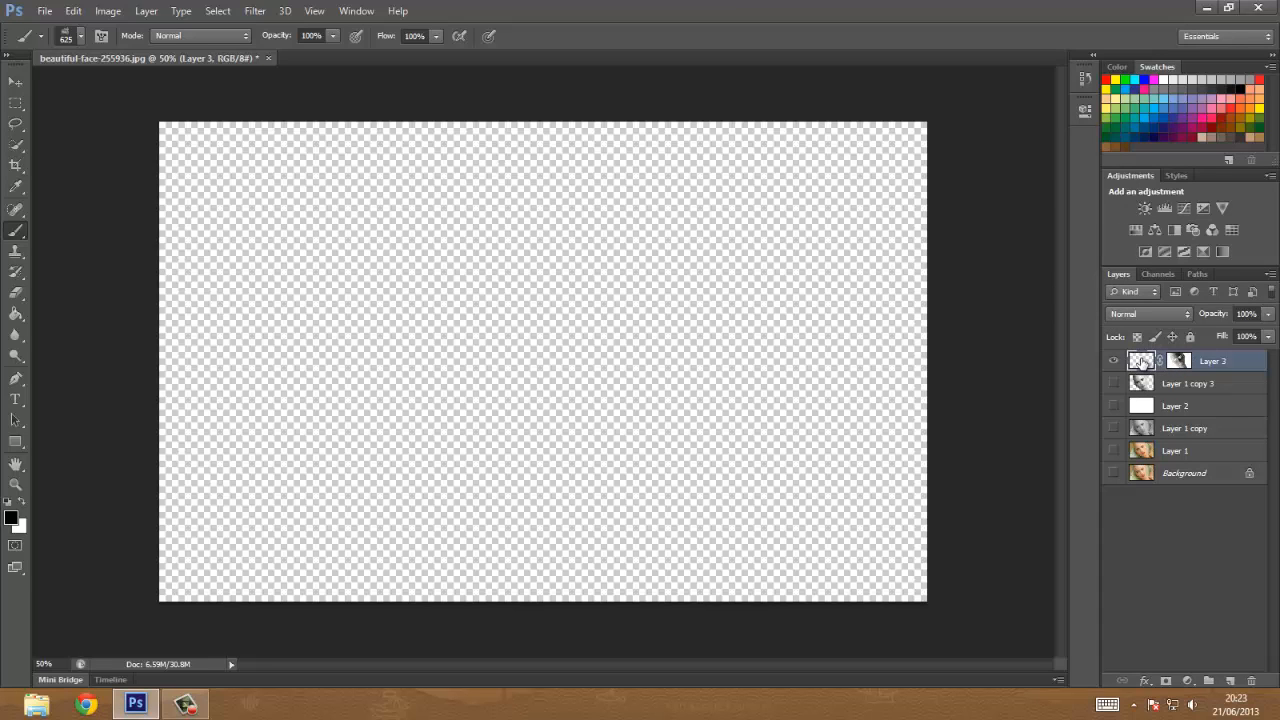
left_click(353, 13)
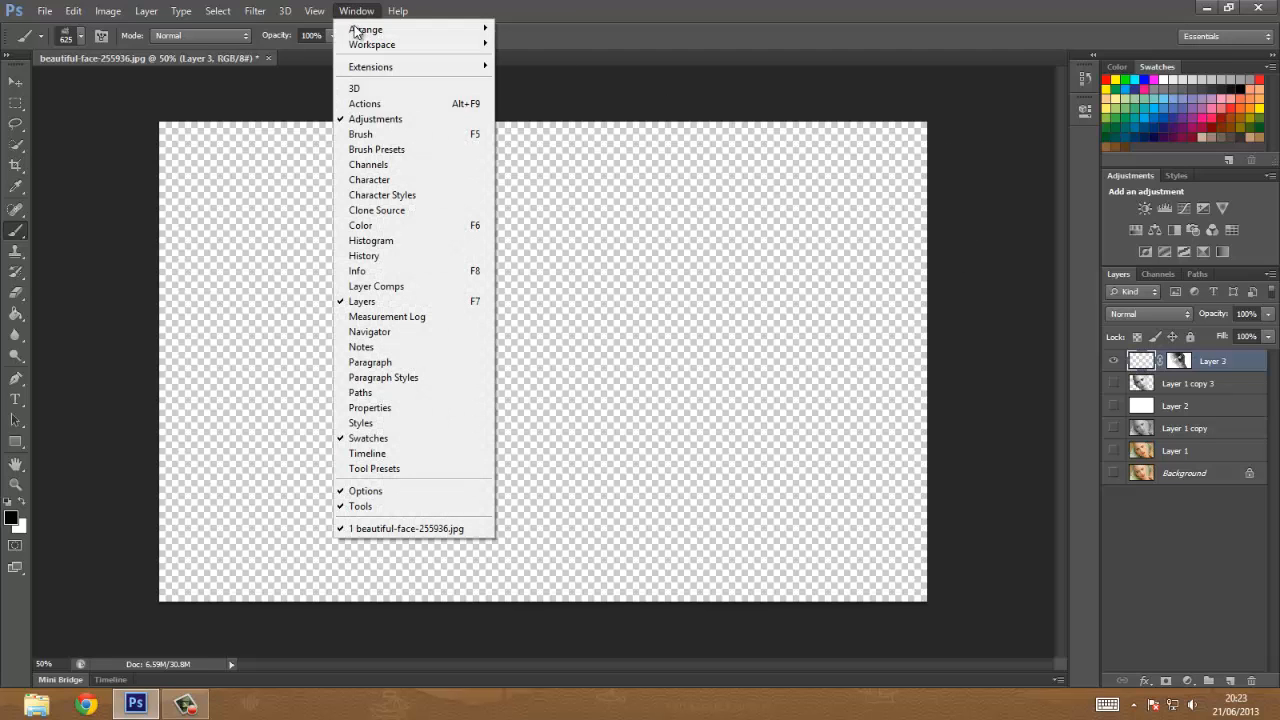
left_click(370, 136)
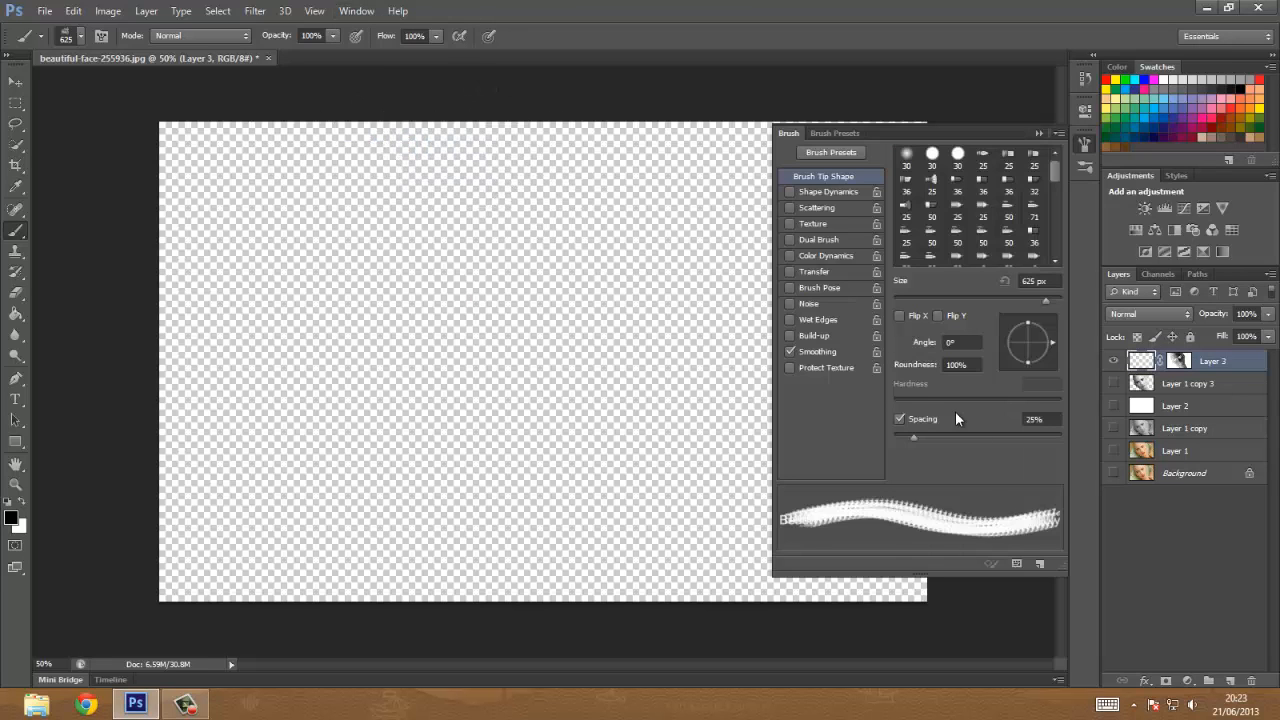
left_click(818, 190)
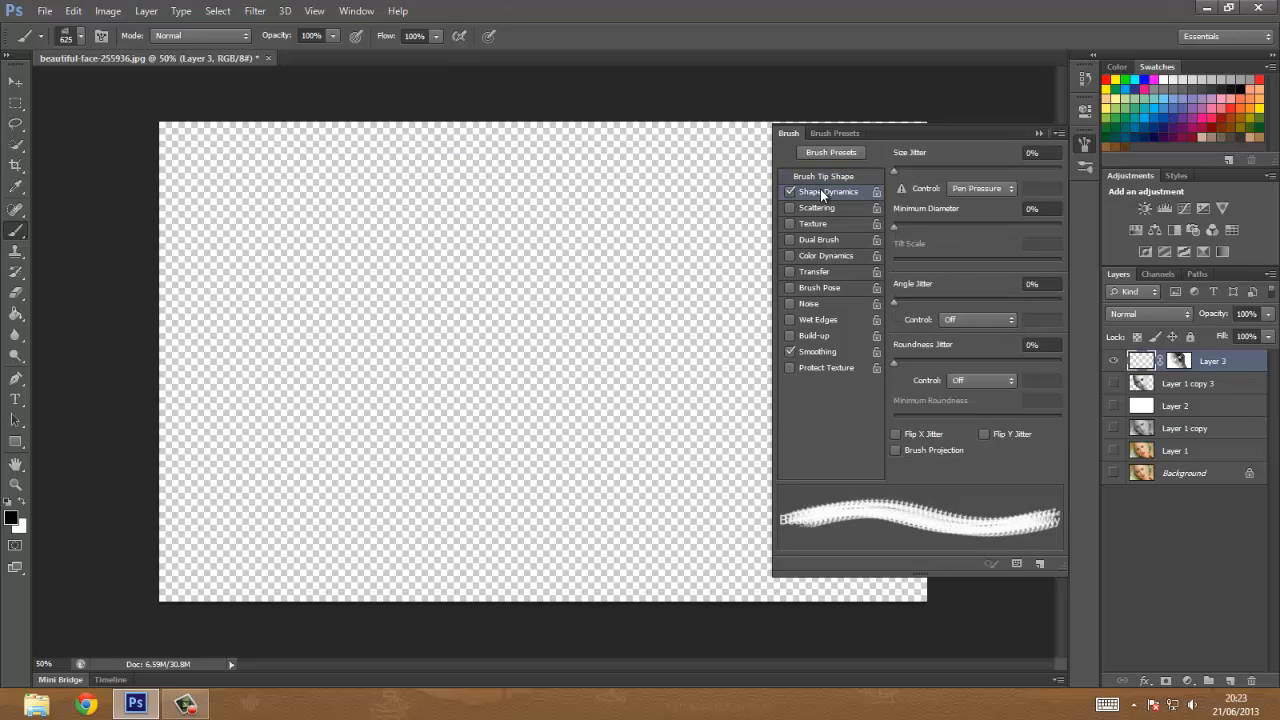
left_click(825, 180)
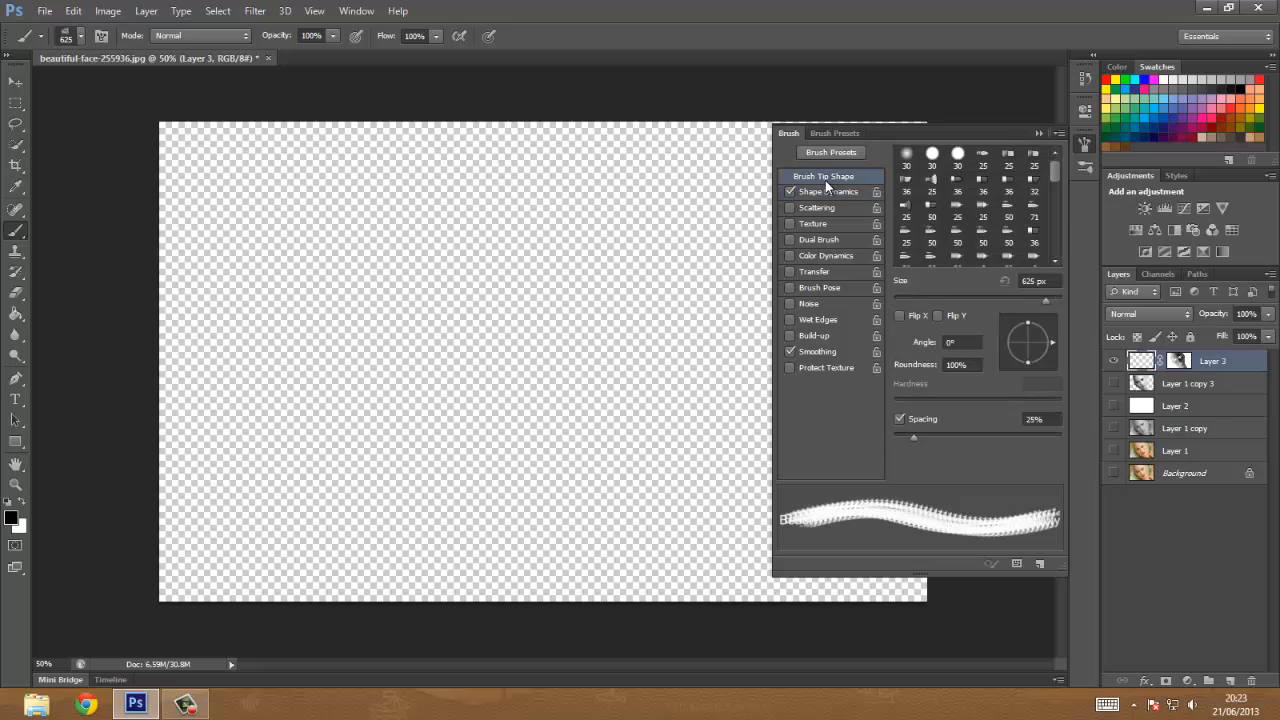
left_click_drag(916, 435, 991, 434)
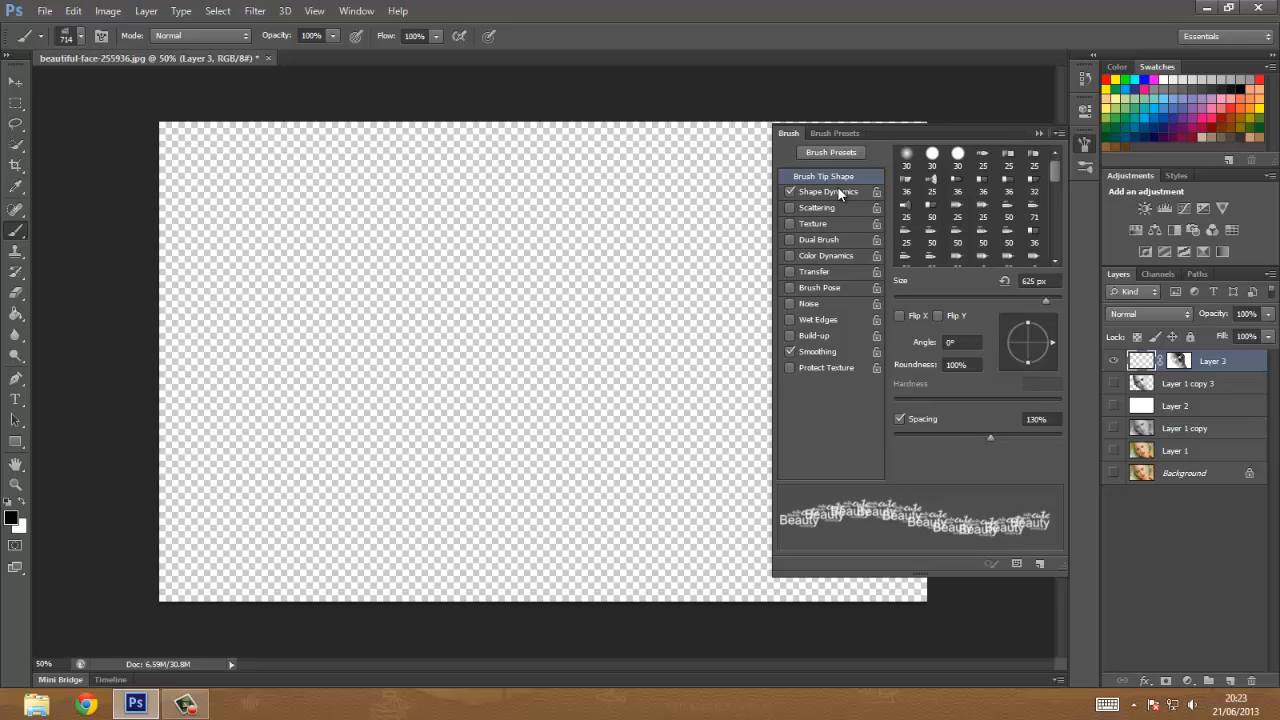
Set the word brush's angle jitter to 71% and its scatter to 200%
left_click(837, 190)
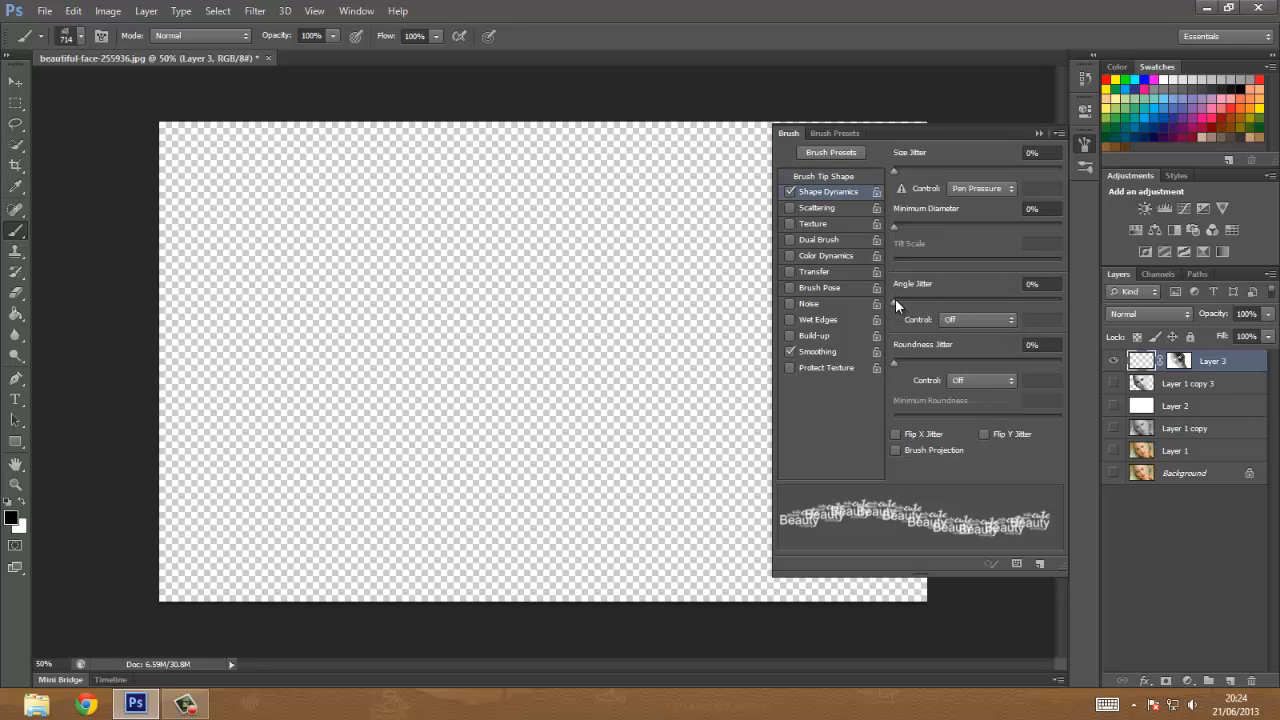
left_click_drag(894, 297, 1013, 310)
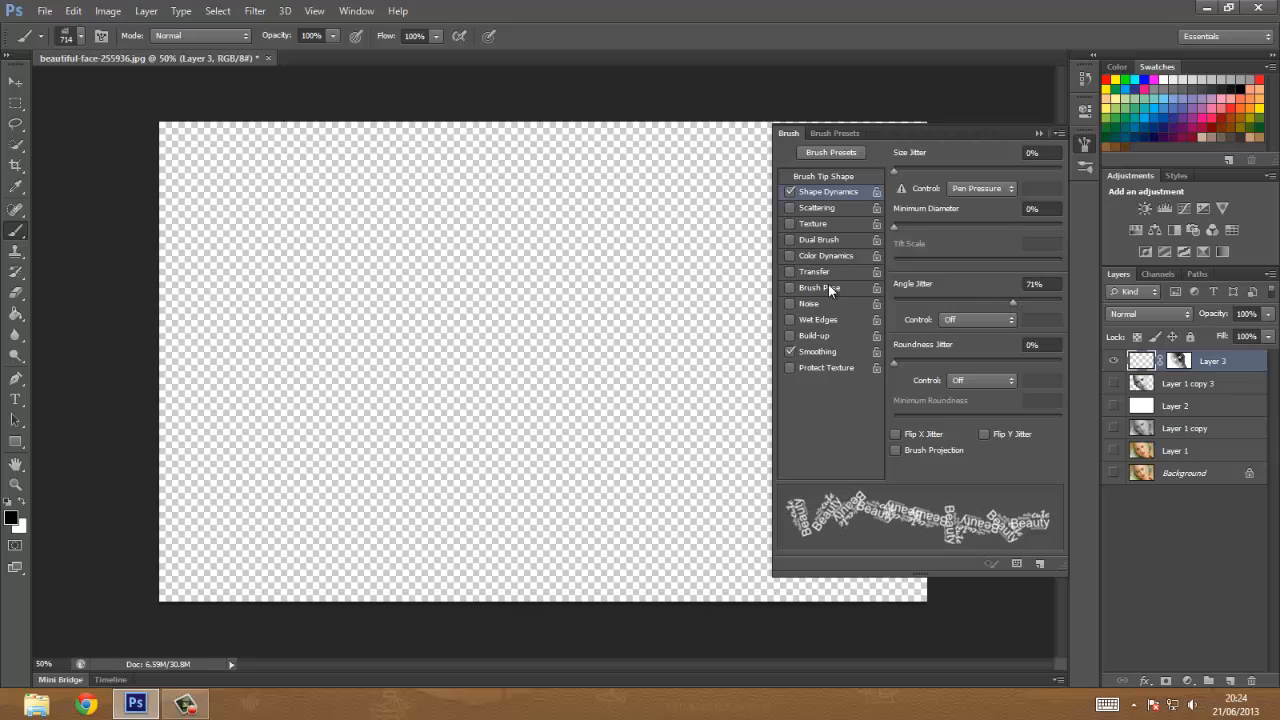
left_click(793, 208)
left_click(821, 207)
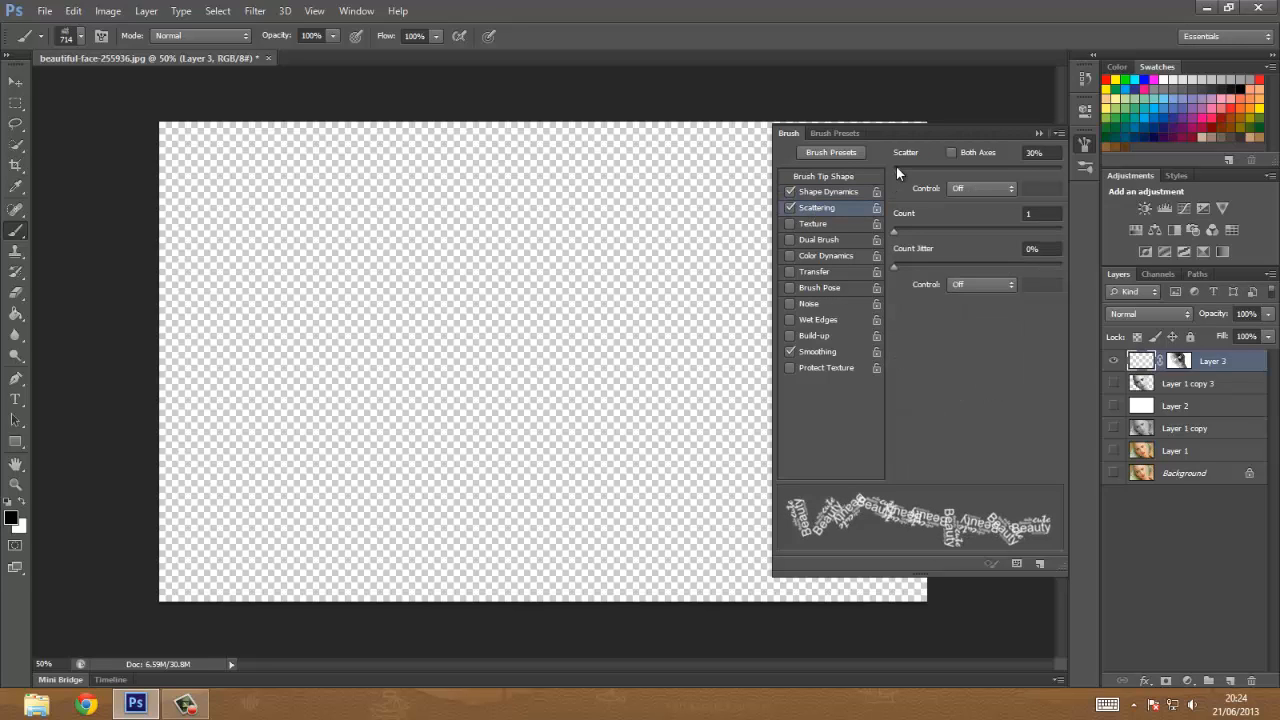
mouse_move(896, 166)
left_mouse_down()
mouse_move(957, 168)
mouse_move(927, 182)
left_mouse_up()
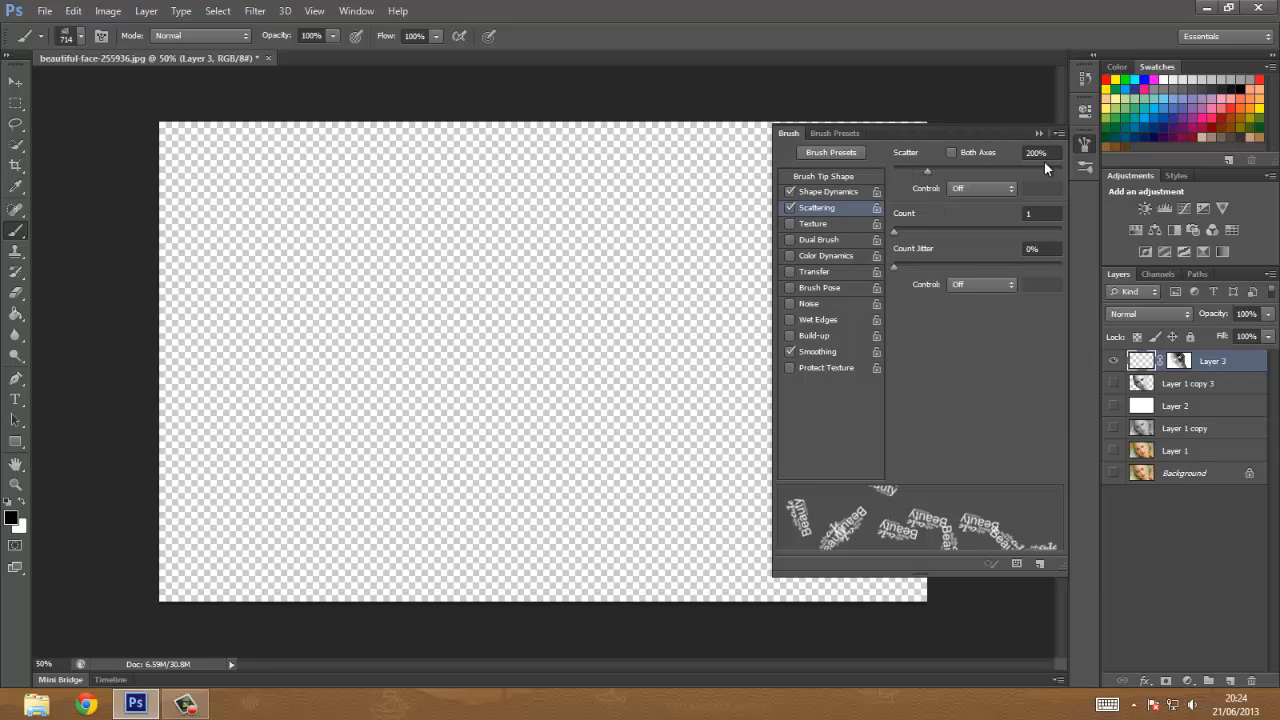
Enable Transfer for the word brush with 60% opacity jitter and collapse the brush settings
left_click(812, 270)
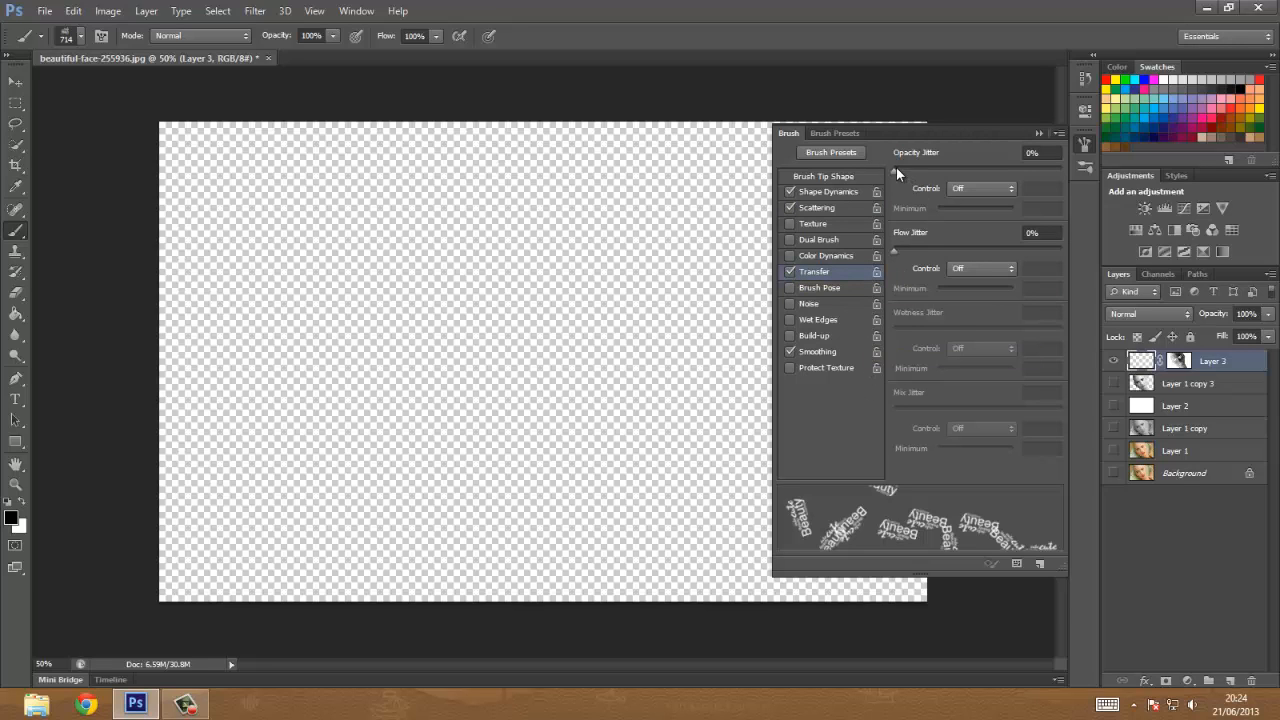
mouse_move(896, 167)
left_mouse_down()
mouse_move(1023, 174)
mouse_move(910, 170)
mouse_move(987, 173)
left_mouse_up()
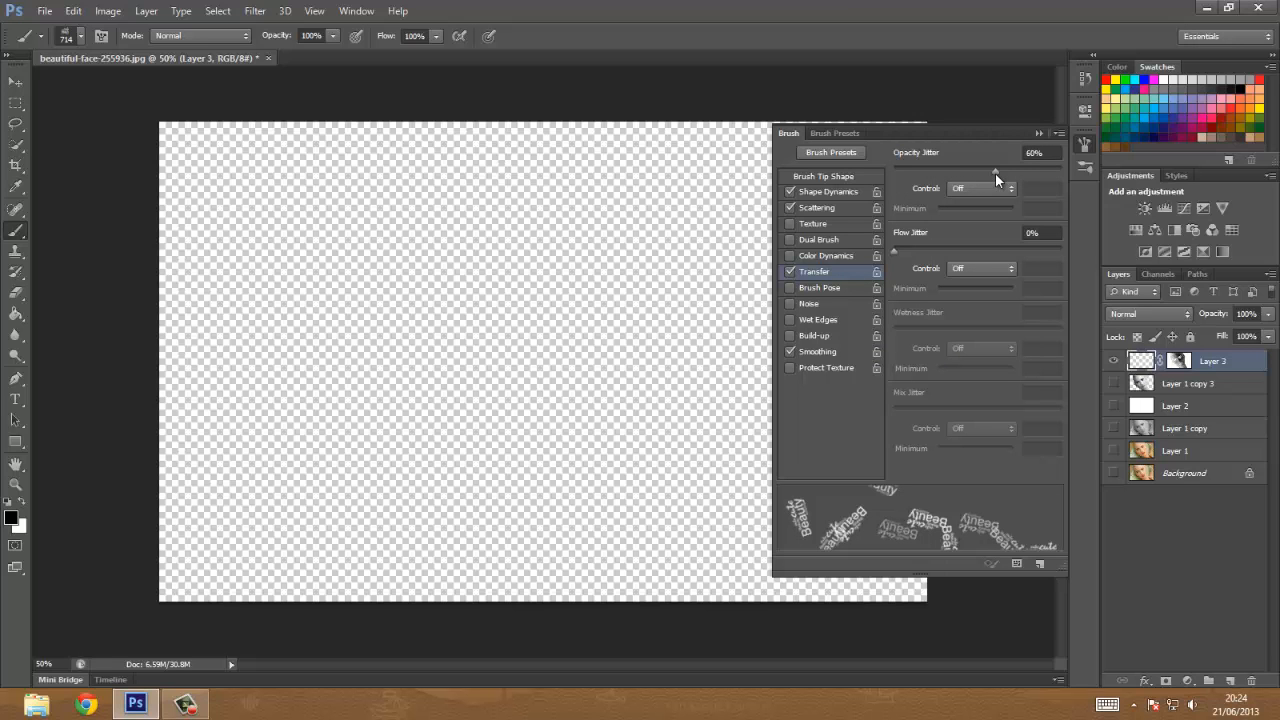
left_click(1039, 133)
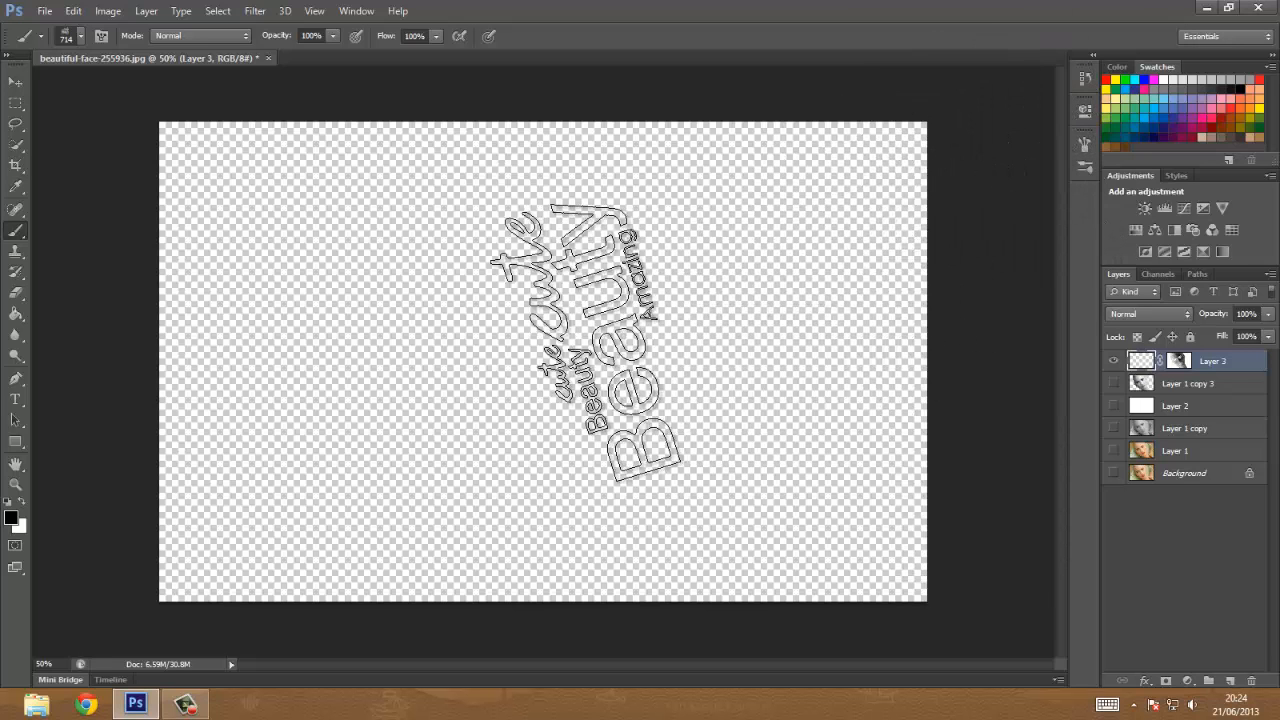
Reduce the brush size to 300 px, try a diagonal stroke of words across the face, and undo it
key("bracketleft")
key("bracketleft")
key("bracketleft")
key("bracketleft")
key("bracketleft")
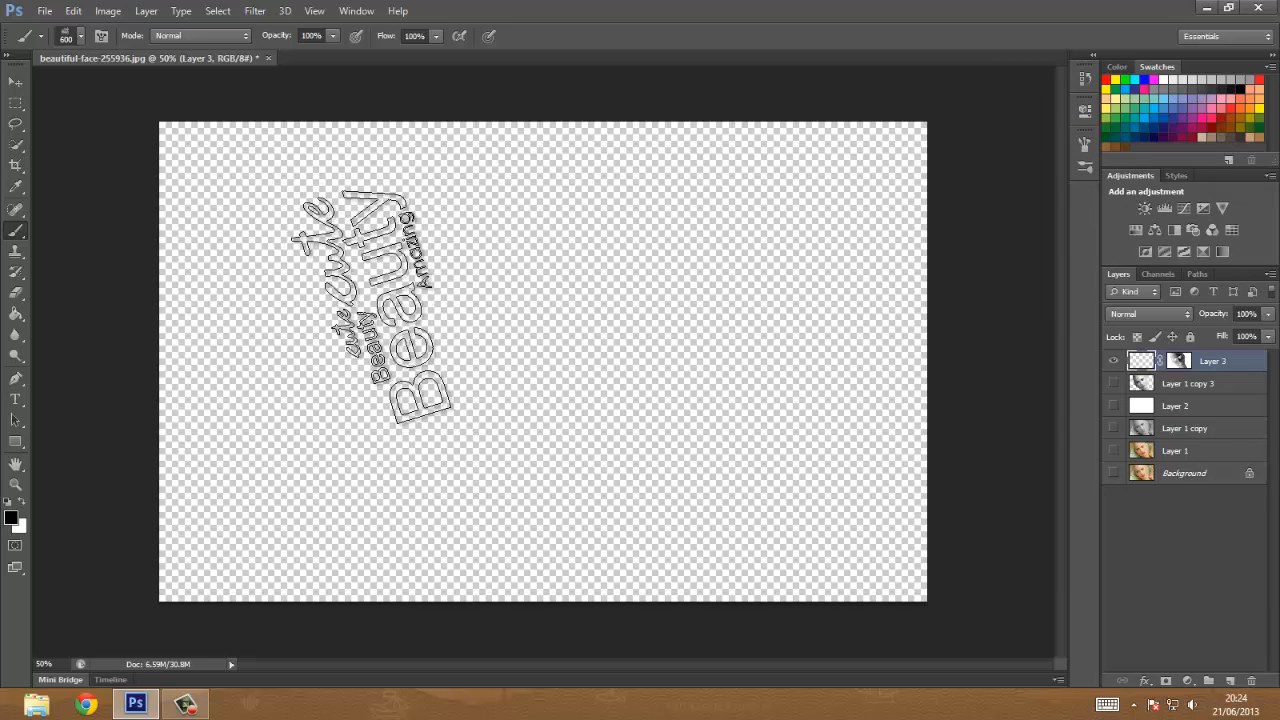
key("bracketright")
key("bracketright")
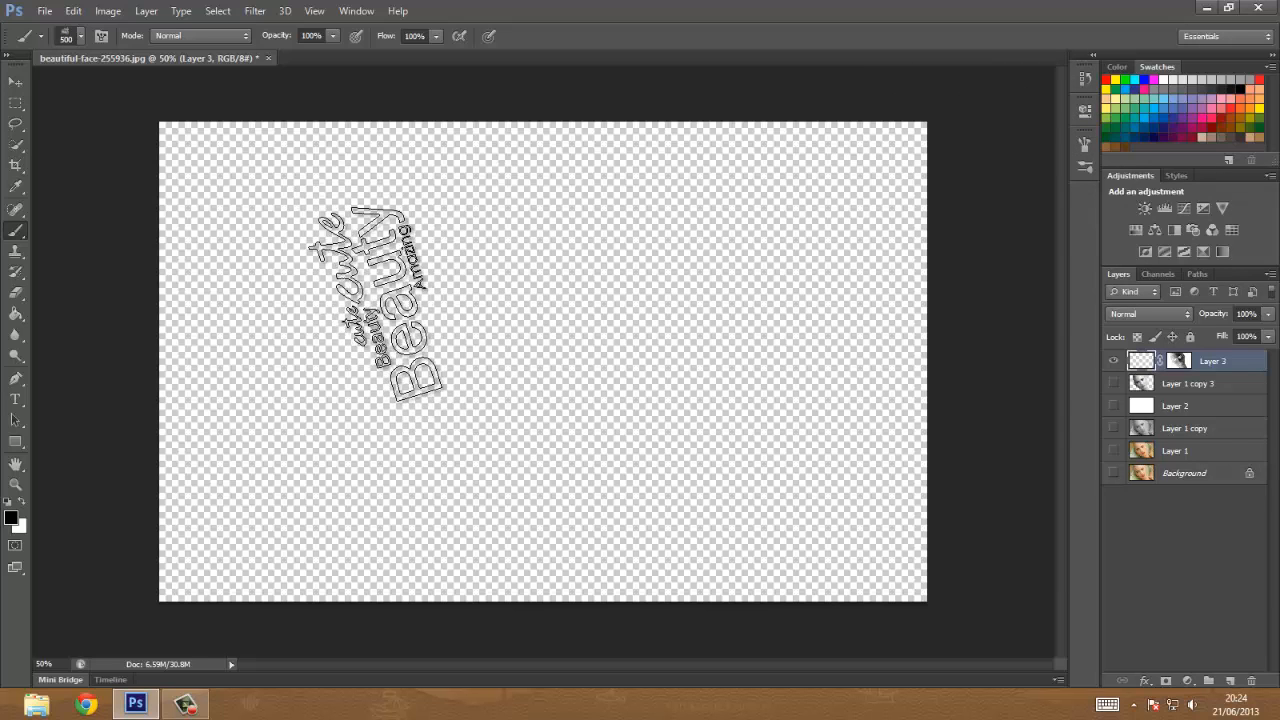
key("bracketleft")
key("bracketleft")
key("bracketright")
key("bracketright")
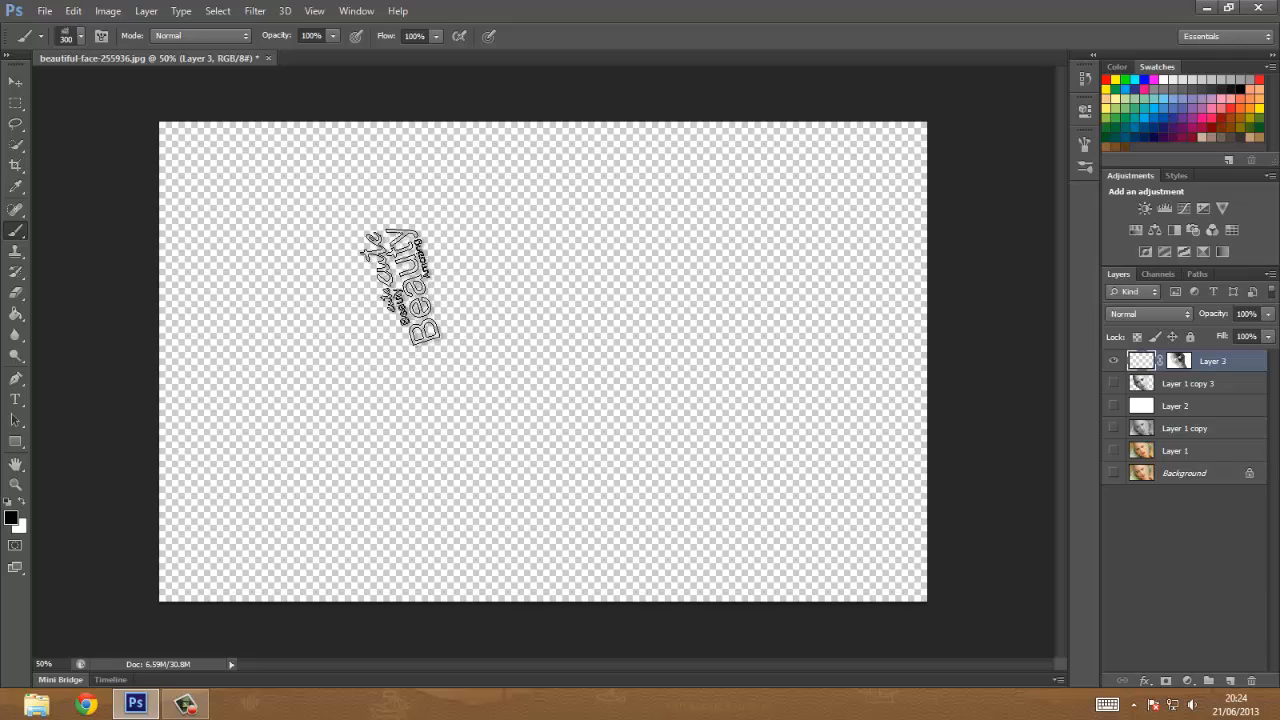
key("bracketleft")
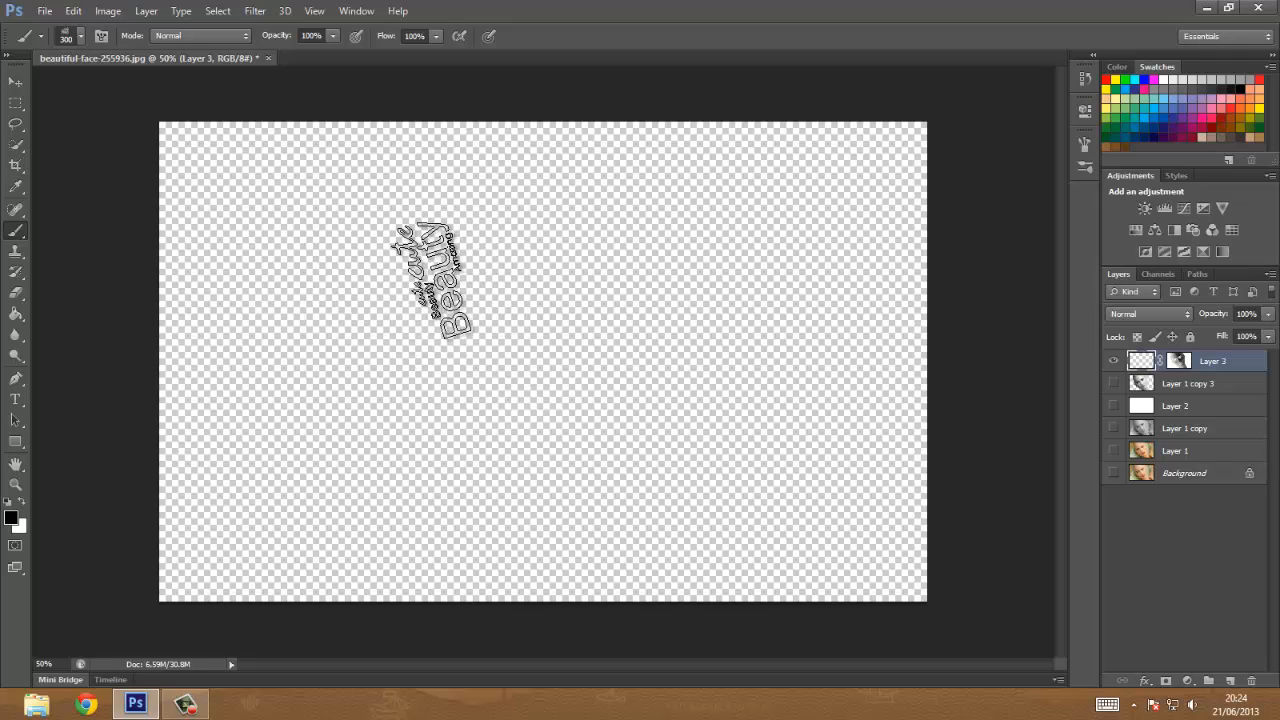
mouse_move(432, 280)
left_mouse_down()
mouse_move(622, 270)
mouse_move(677, 285)
mouse_move(712, 405)
mouse_move(622, 505)
mouse_move(502, 385)
mouse_move(572, 260)
mouse_move(657, 455)
mouse_move(492, 400)
mouse_move(662, 340)
mouse_move(442, 350)
mouse_move(642, 395)
mouse_move(387, 320)
mouse_move(592, 475)
mouse_move(627, 295)
mouse_move(502, 340)
mouse_move(532, 430)
mouse_move(652, 420)
mouse_move(537, 240)
mouse_move(362, 385)
mouse_move(557, 445)
mouse_move(637, 355)
mouse_move(417, 305)
mouse_move(452, 425)
mouse_move(592, 415)
mouse_move(542, 290)
mouse_move(540, 437)
left_mouse_up()
key("ctrl+z")
Reduce the brush size to 150 px, try a short stroke of words near the eye, and undo it
key("bracketleft")
key("bracketleft")
key("bracketleft")
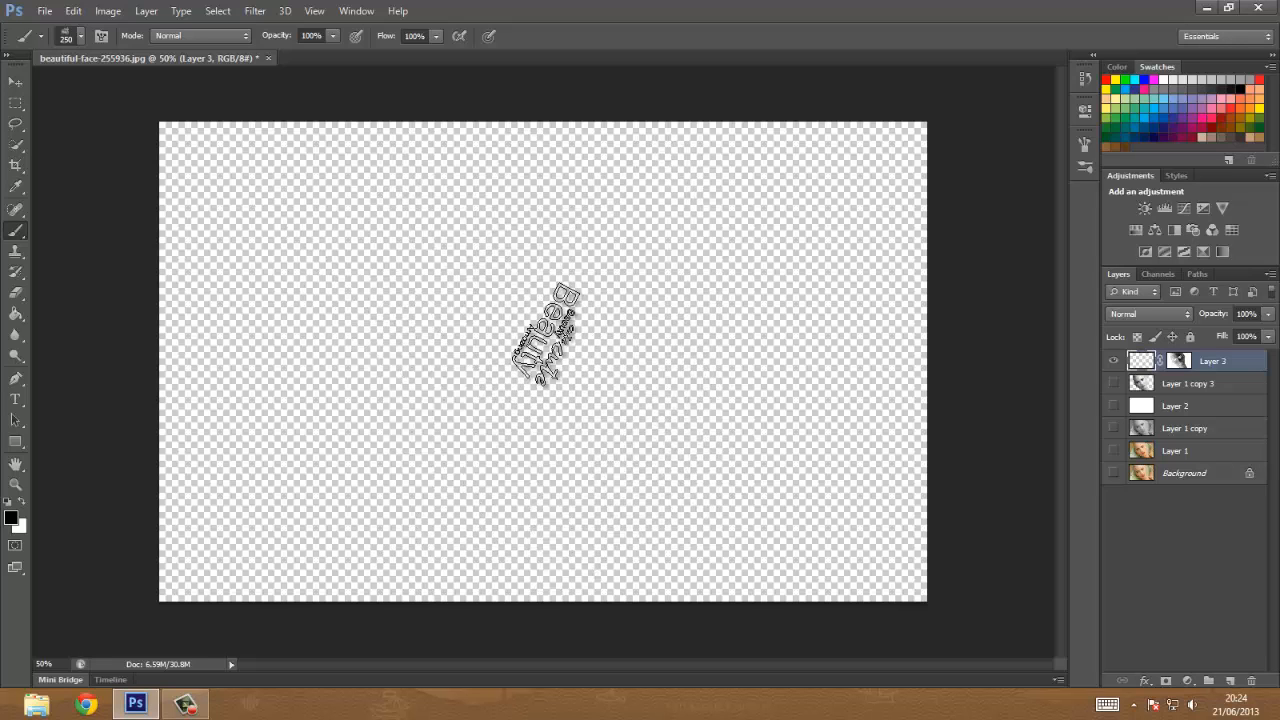
key("bracketleft")
key("bracketleft")
mouse_move(566, 271)
left_mouse_down()
mouse_move(550, 381)
mouse_move(602, 328)
mouse_move(525, 263)
mouse_move(528, 371)
mouse_move(494, 325)
left_mouse_up()
key("ctrl+z")
Paint words over the eye, nose and cheek areas on Layer 3, varying the brush size between strokes and ending at 200 px
key("bracketright")
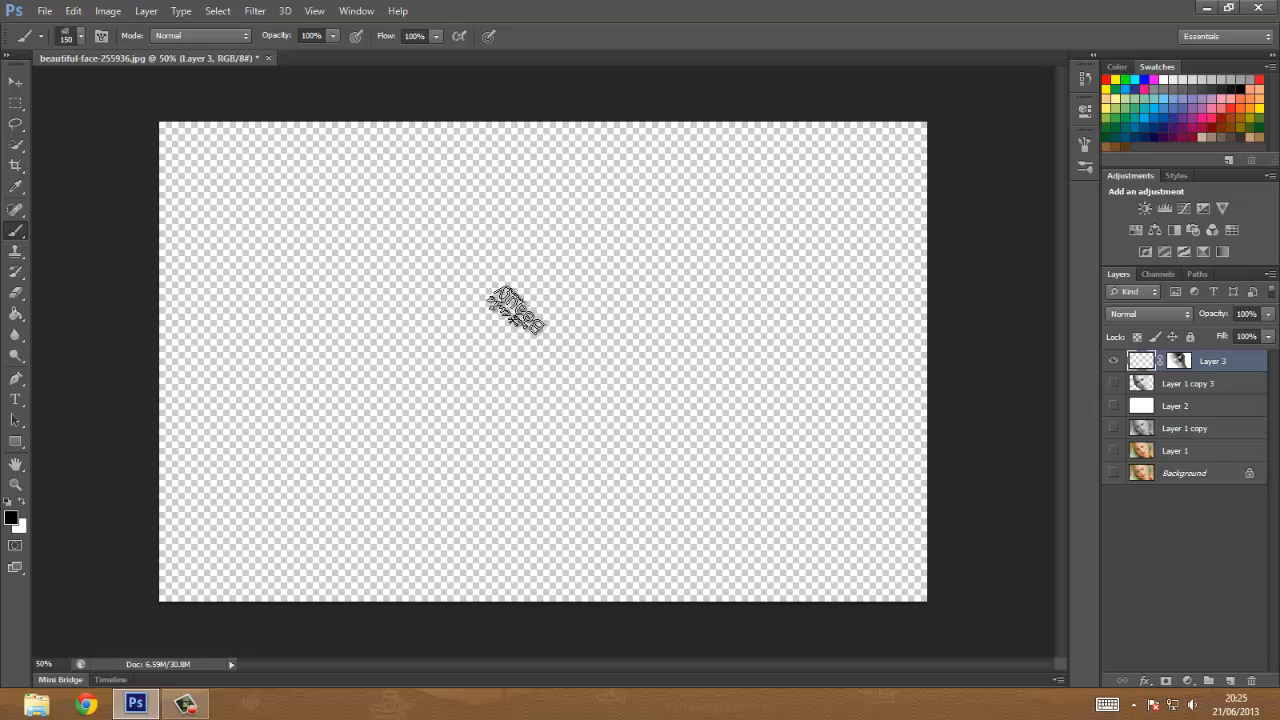
key("bracketright")
key("bracketright")
key("bracketright")
key("bracketright")
key("bracketright")
key("bracketright")
key("bracketright")
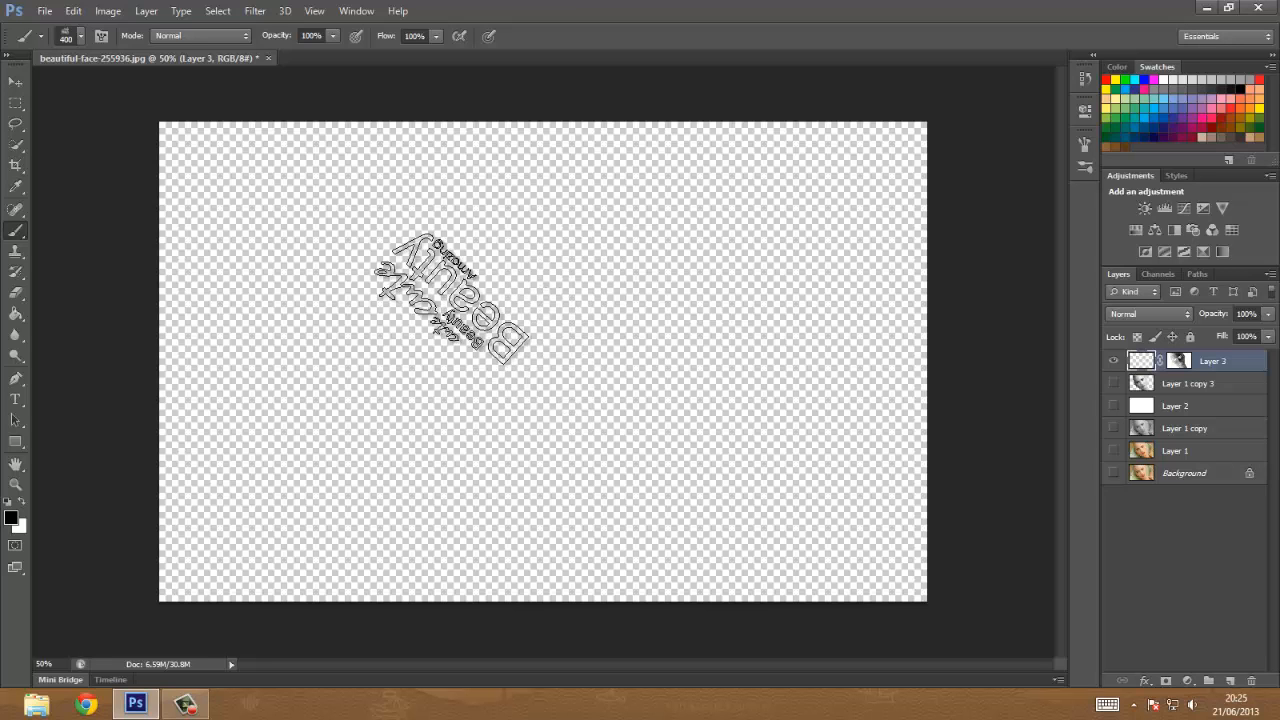
key("bracketleft")
key("bracketleft")
key("bracketleft")
mouse_move(566, 300)
left_mouse_down()
mouse_move(577, 363)
mouse_move(614, 343)
mouse_move(566, 310)
mouse_move(543, 371)
mouse_move(563, 357)
mouse_move(586, 409)
mouse_move(645, 310)
mouse_move(571, 325)
mouse_move(560, 340)
mouse_move(636, 405)
left_mouse_up()
key("bracketleft")
key("bracketleft")
key("bracketright")
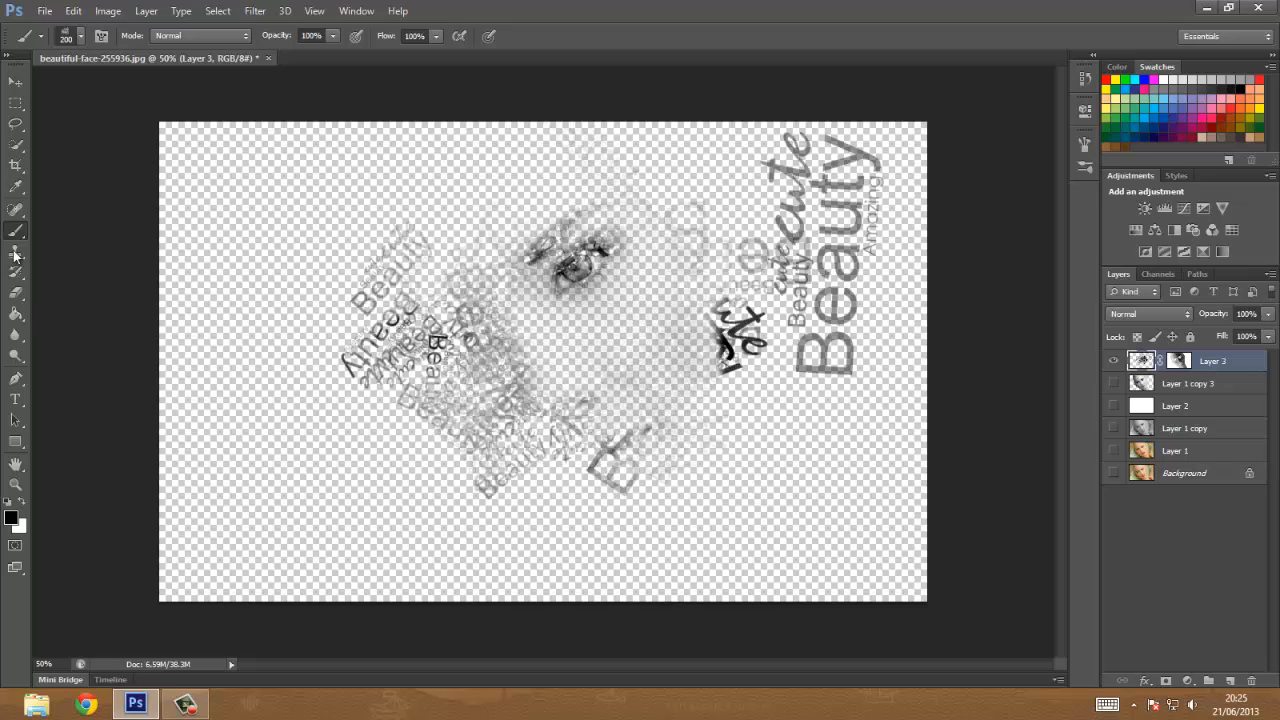
Create a new white document and paint test strokes across it with the 200 px word brush
right_click(277, 294)
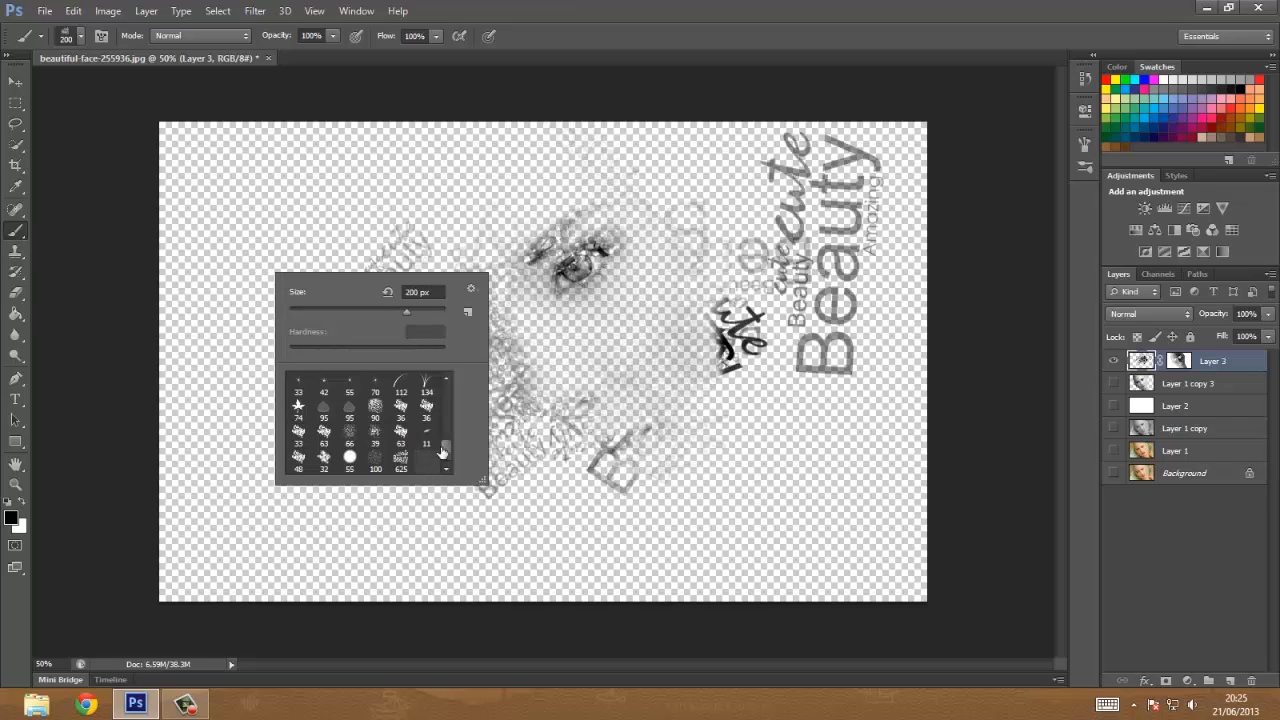
left_click(355, 90)
left_click(45, 11)
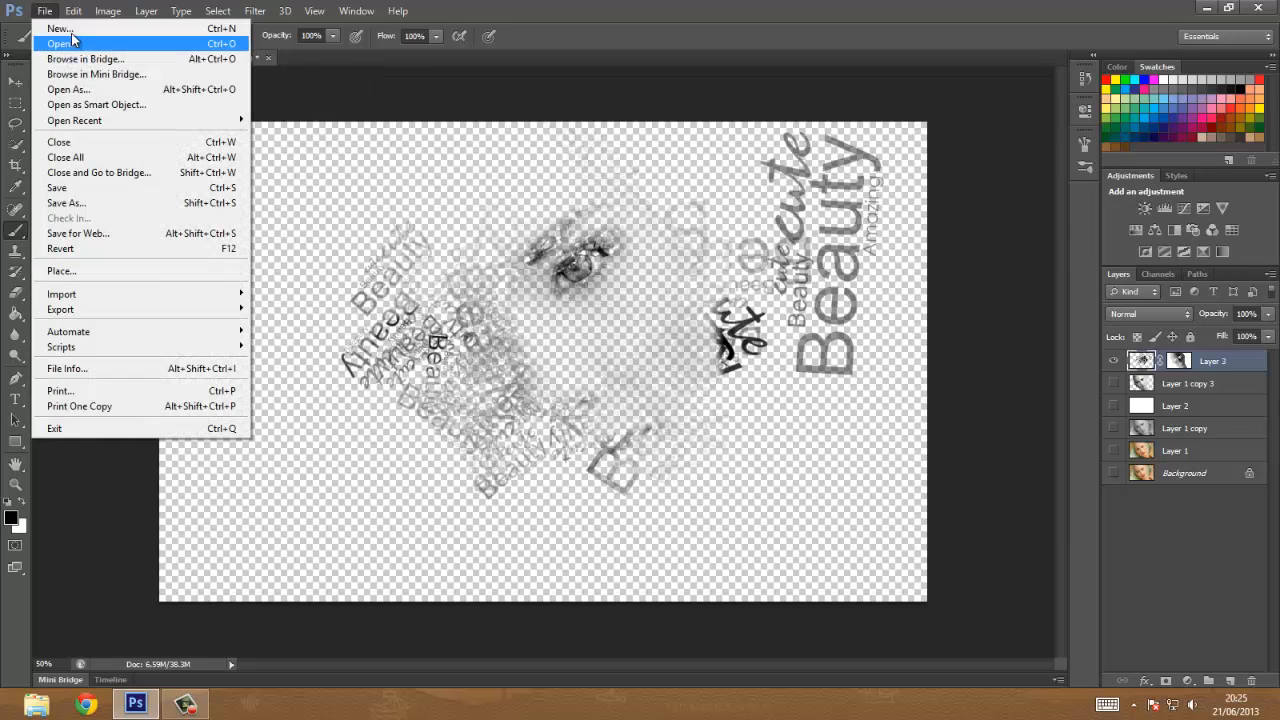
left_click(55, 29)
left_click(800, 178)
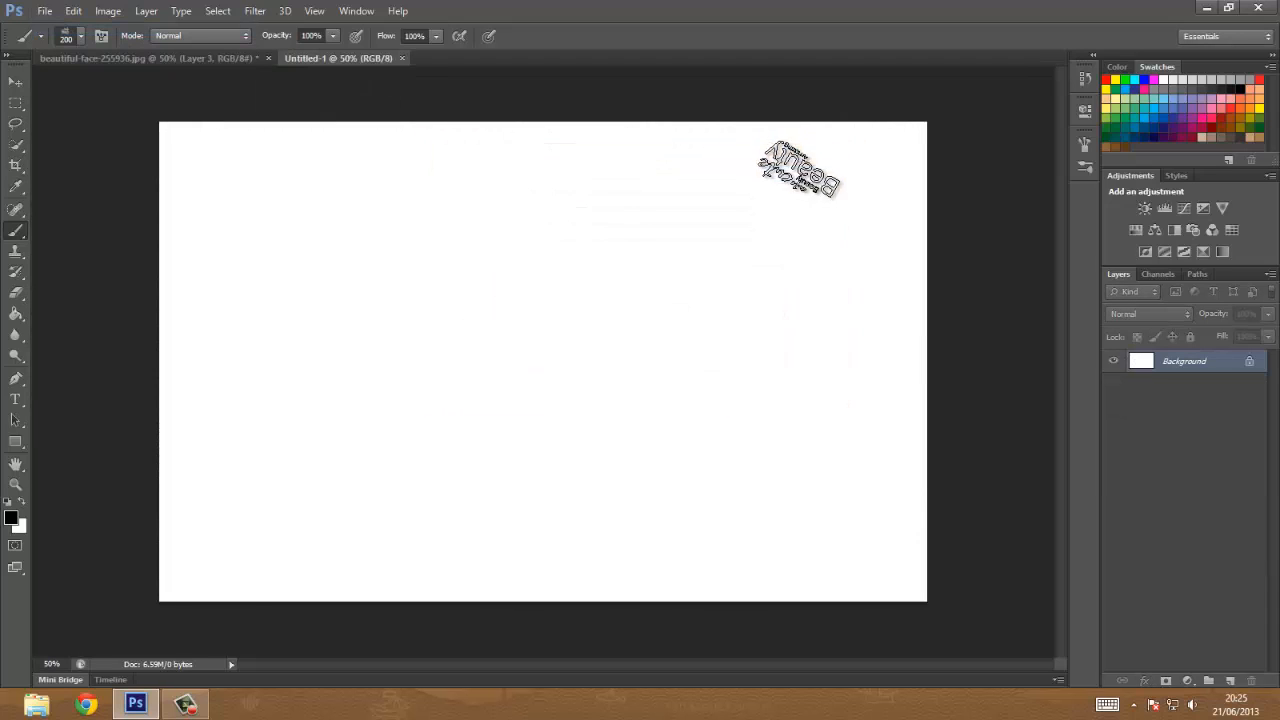
mouse_move(408, 450)
left_mouse_down()
mouse_move(453, 272)
mouse_move(546, 192)
mouse_move(600, 445)
mouse_move(630, 432)
left_mouse_up()
Return to the portrait document and paint more words over the eyes, cheek and mouth on Layer 3 with the brush at 300 px
right_click(355, 260)
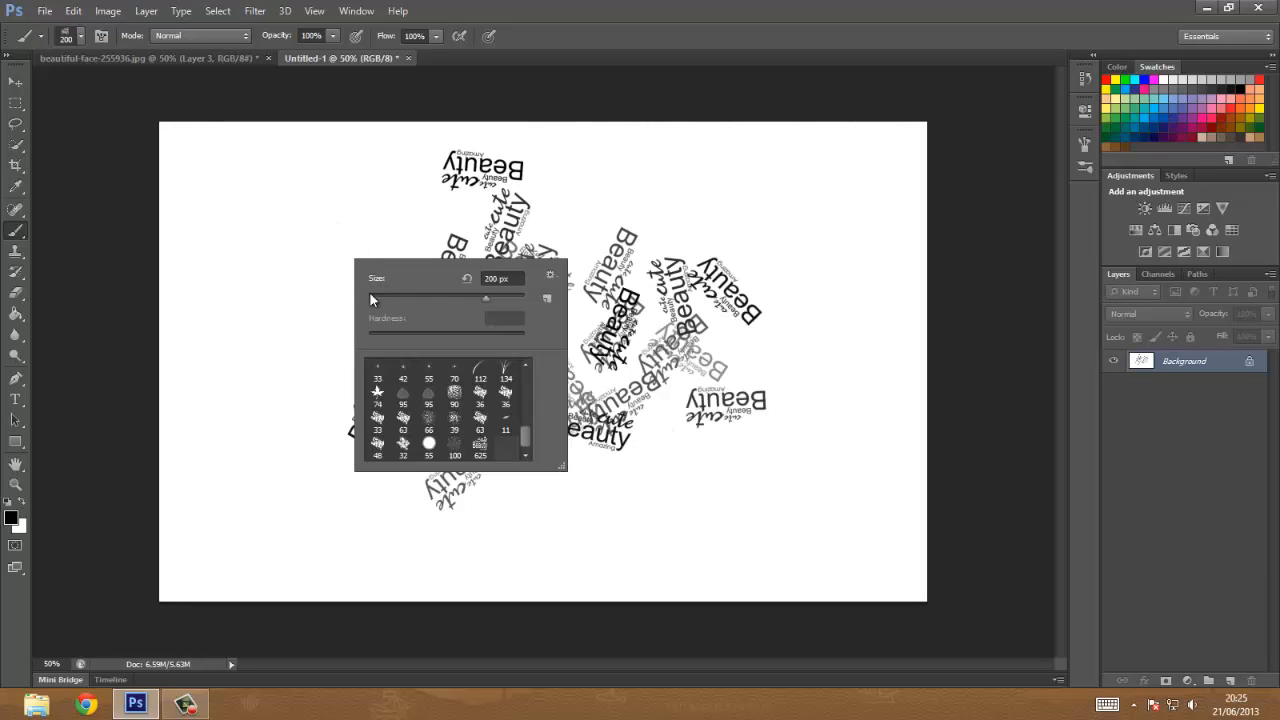
left_click_drag(525, 421, 525, 356)
left_click(372, 373)
mouse_move(246, 279)
left_mouse_down()
mouse_move(263, 326)
mouse_move(347, 348)
mouse_move(420, 470)
left_mouse_up()
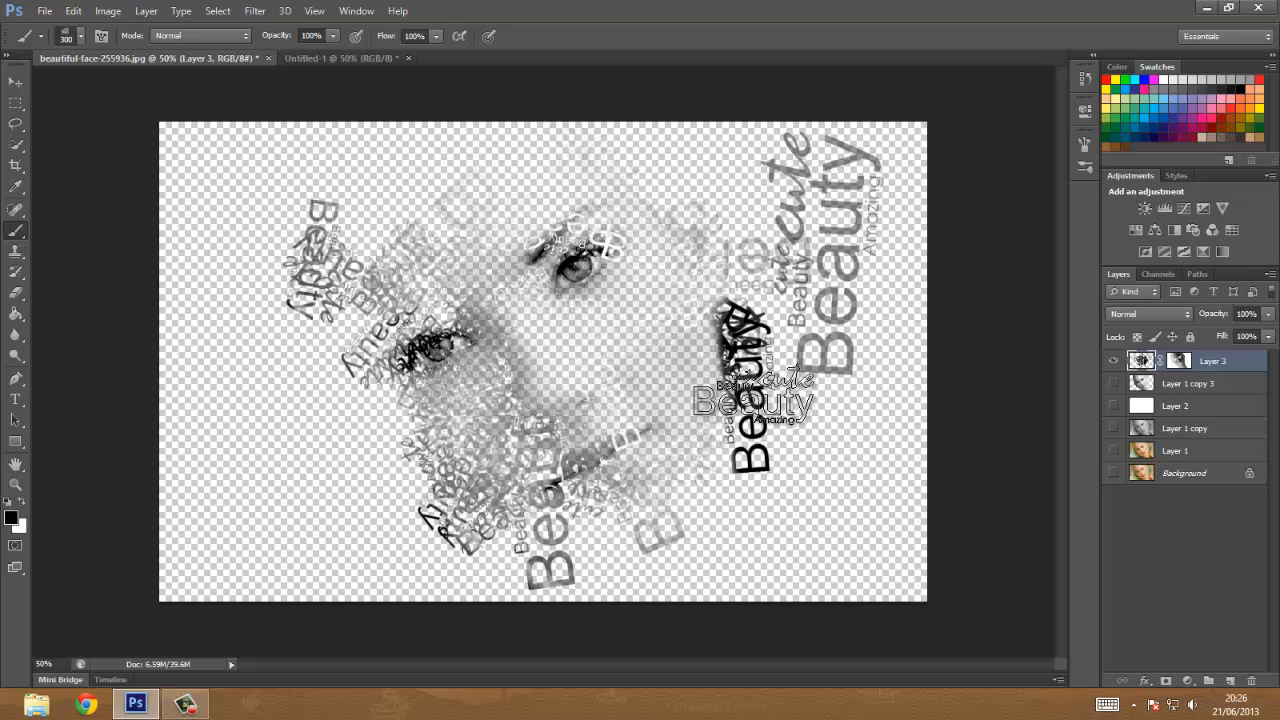
Add a layer named "bg" between Layer 3 and Layer 1 copy 3 and fill it with white
left_click(1240, 385)
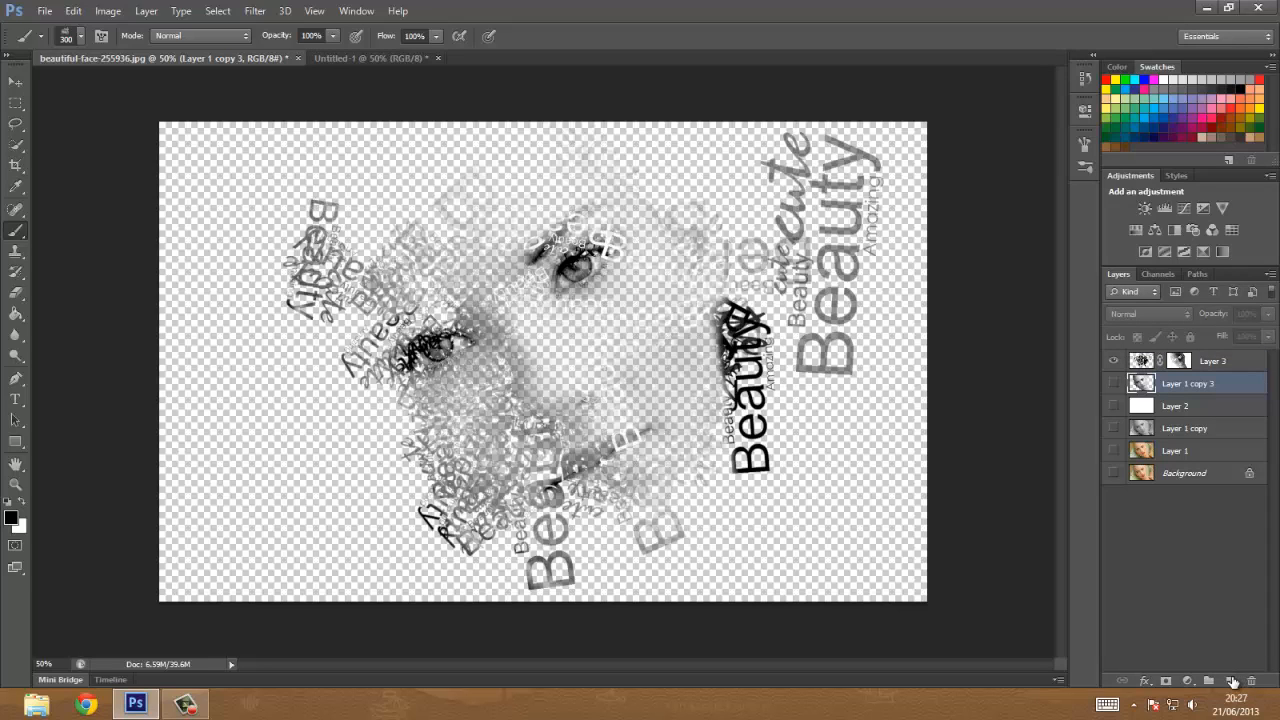
left_click(1231, 681)
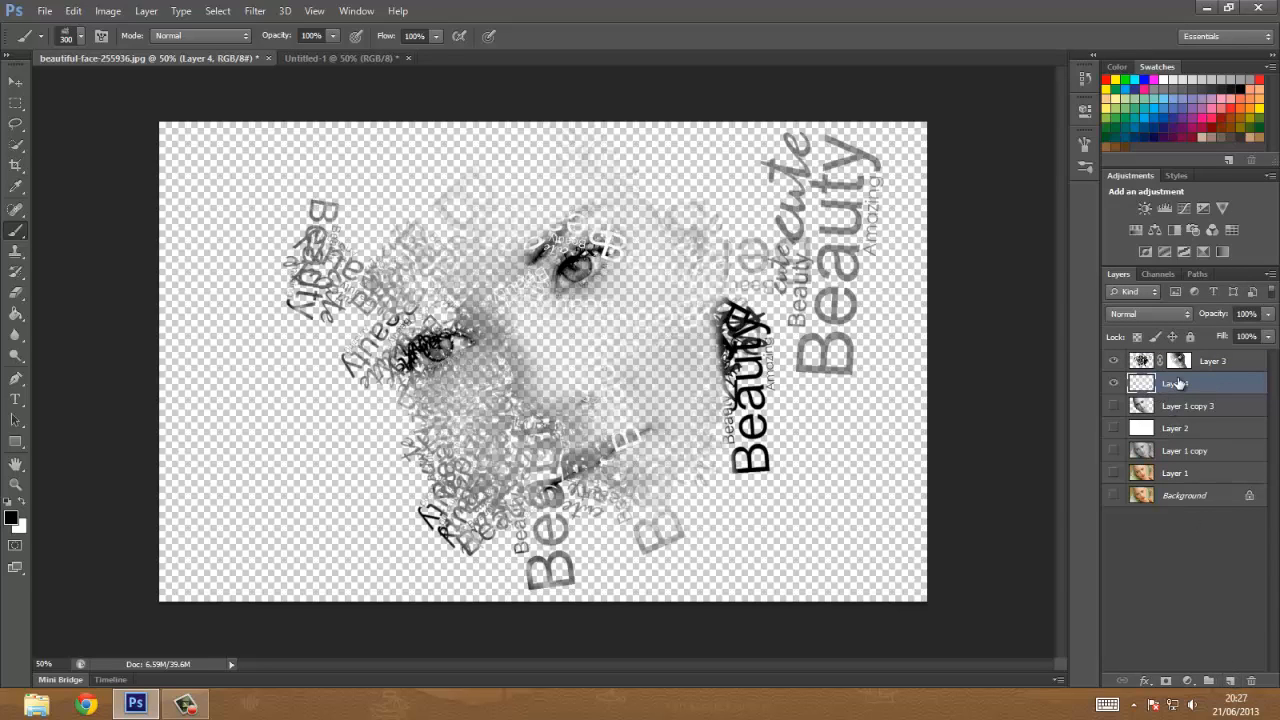
type("bg")
left_click(15, 313)
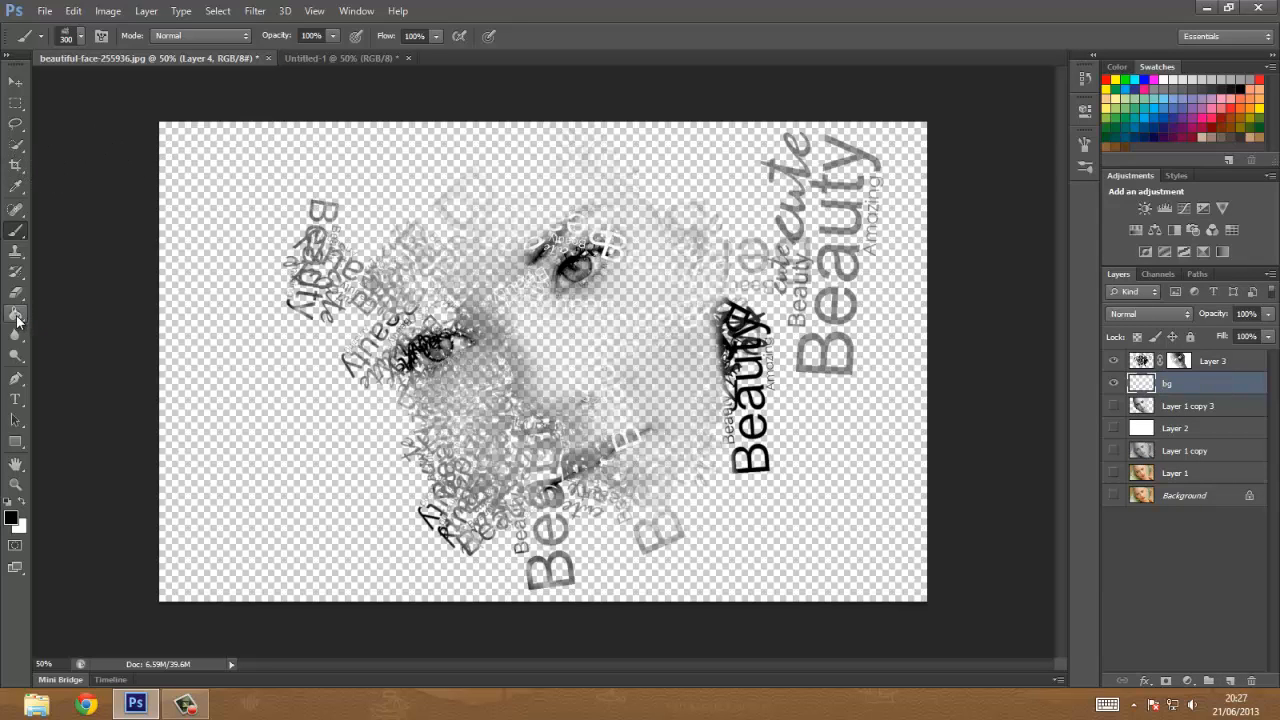
left_click(1158, 79)
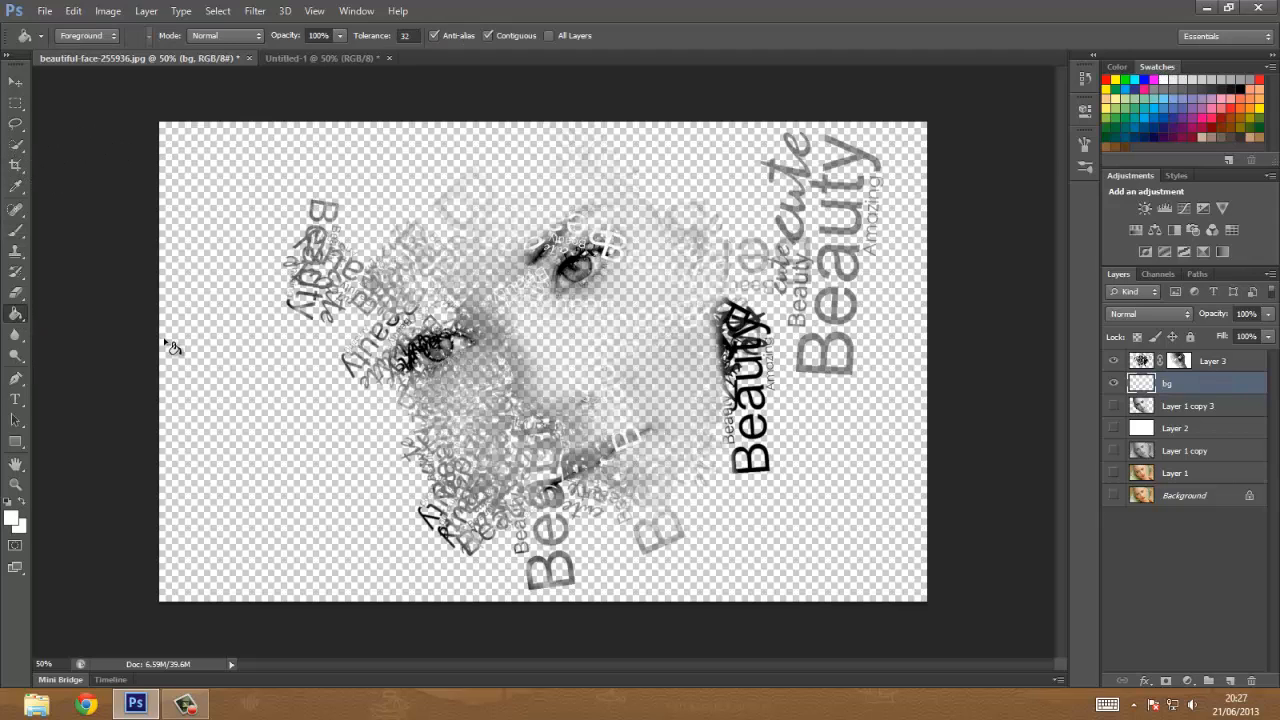
left_click(244, 451)
Add a drop shadow to Layer 3 with a 143° angle, 11 px distance and 10 px size
left_click(1262, 365)
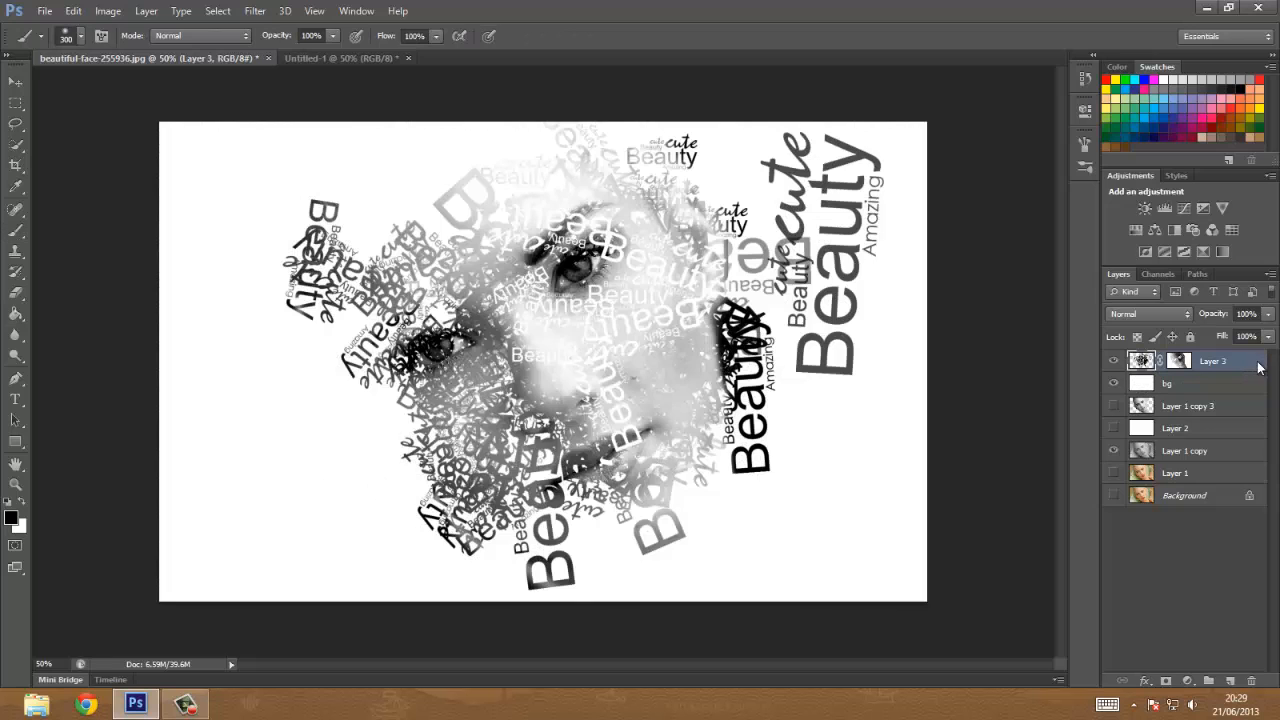
double_click(1258, 366)
left_click(428, 371)
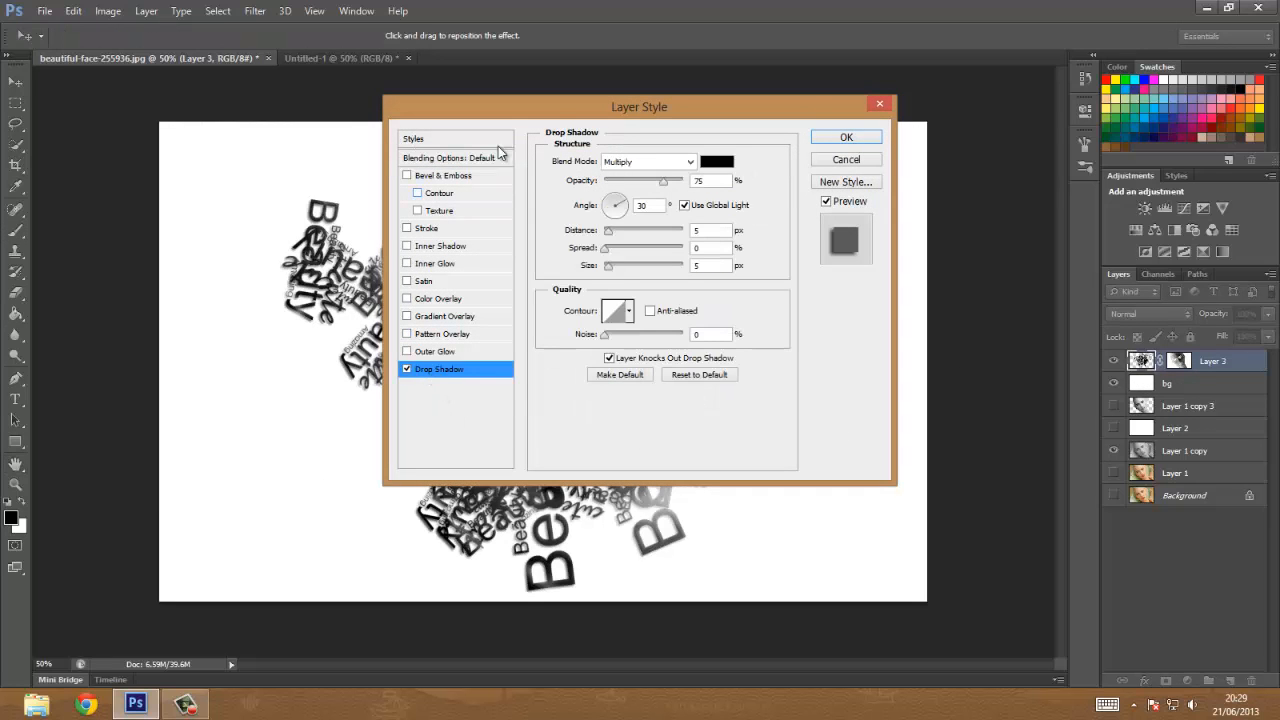
left_click_drag(613, 98, 993, 128)
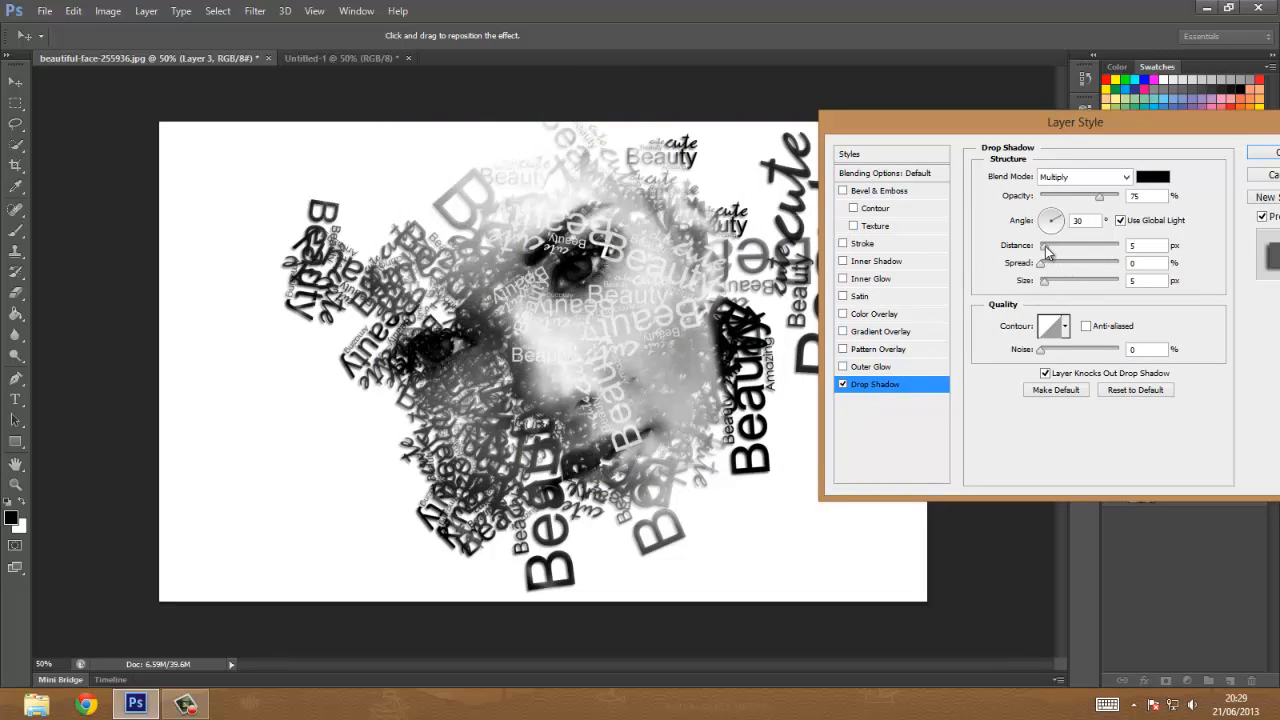
mouse_move(1045, 247)
left_mouse_down()
mouse_move(1064, 246)
mouse_move(1045, 246)
mouse_move(1040, 209)
mouse_move(1063, 290)
mouse_move(1050, 286)
mouse_move(1051, 249)
left_mouse_up()
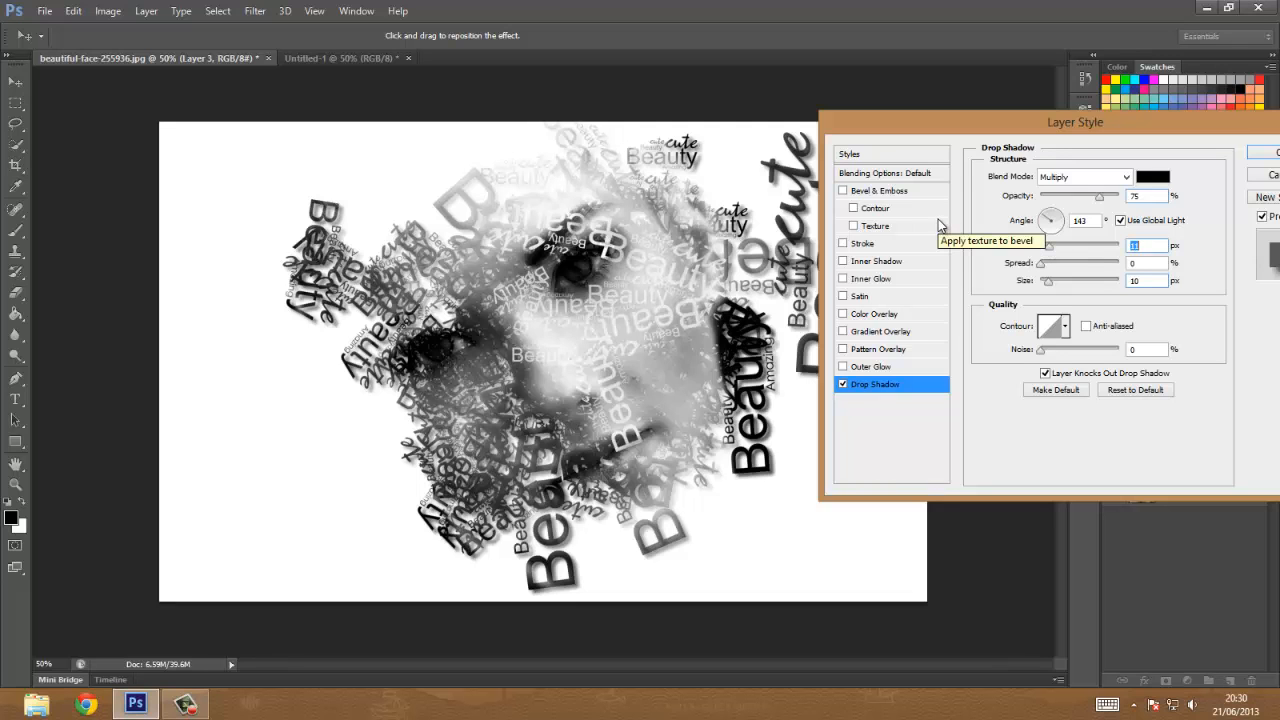
left_click_drag(1019, 125, 765, 99)
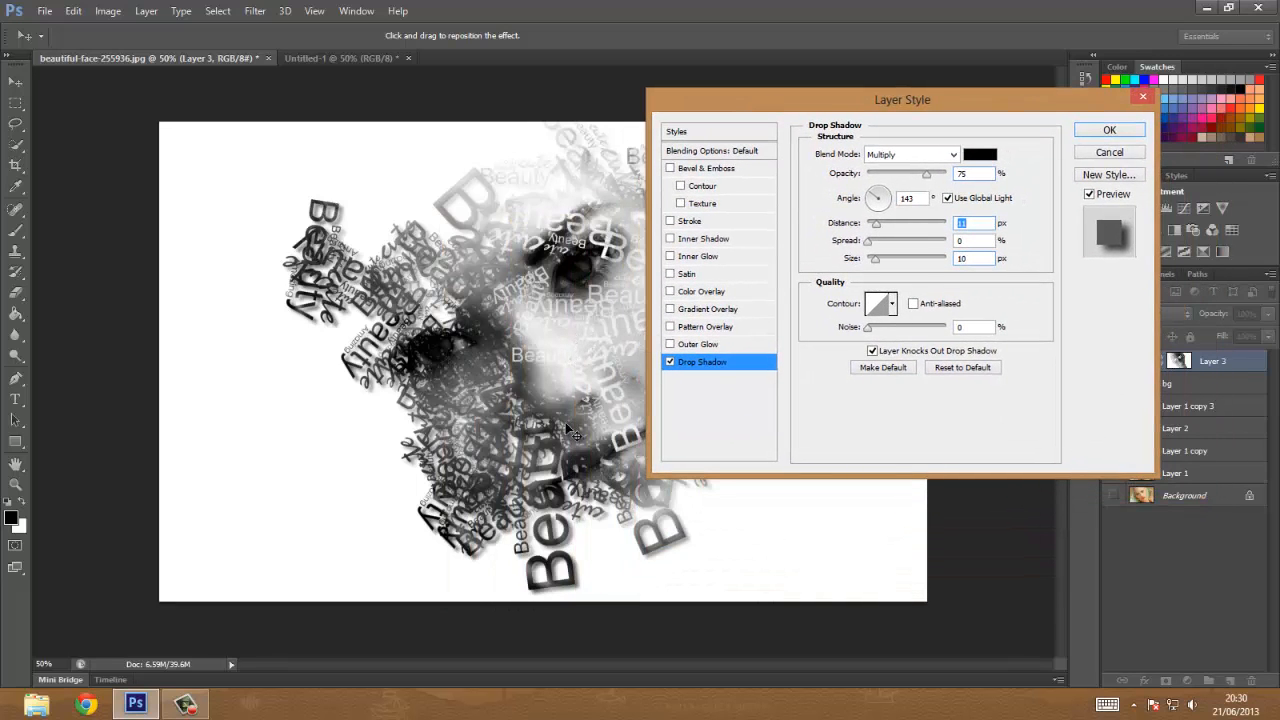
left_click_drag(830, 106, 815, 144)
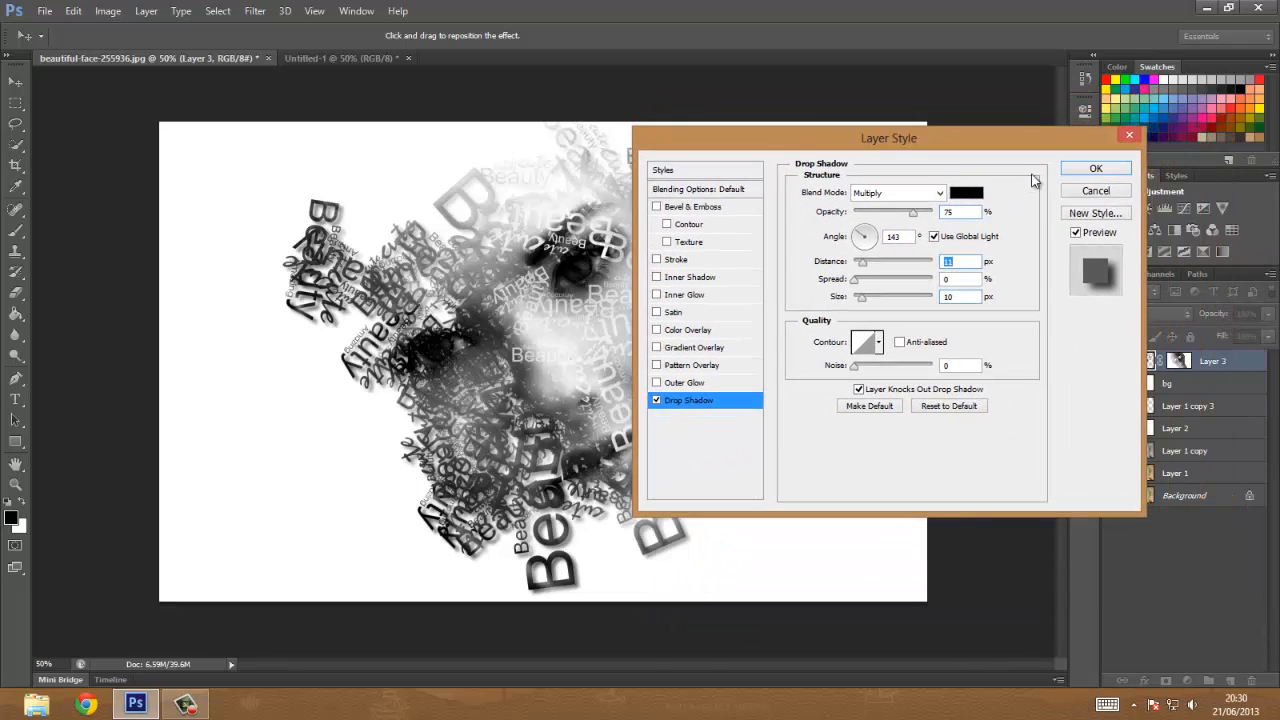
left_click(1095, 169)
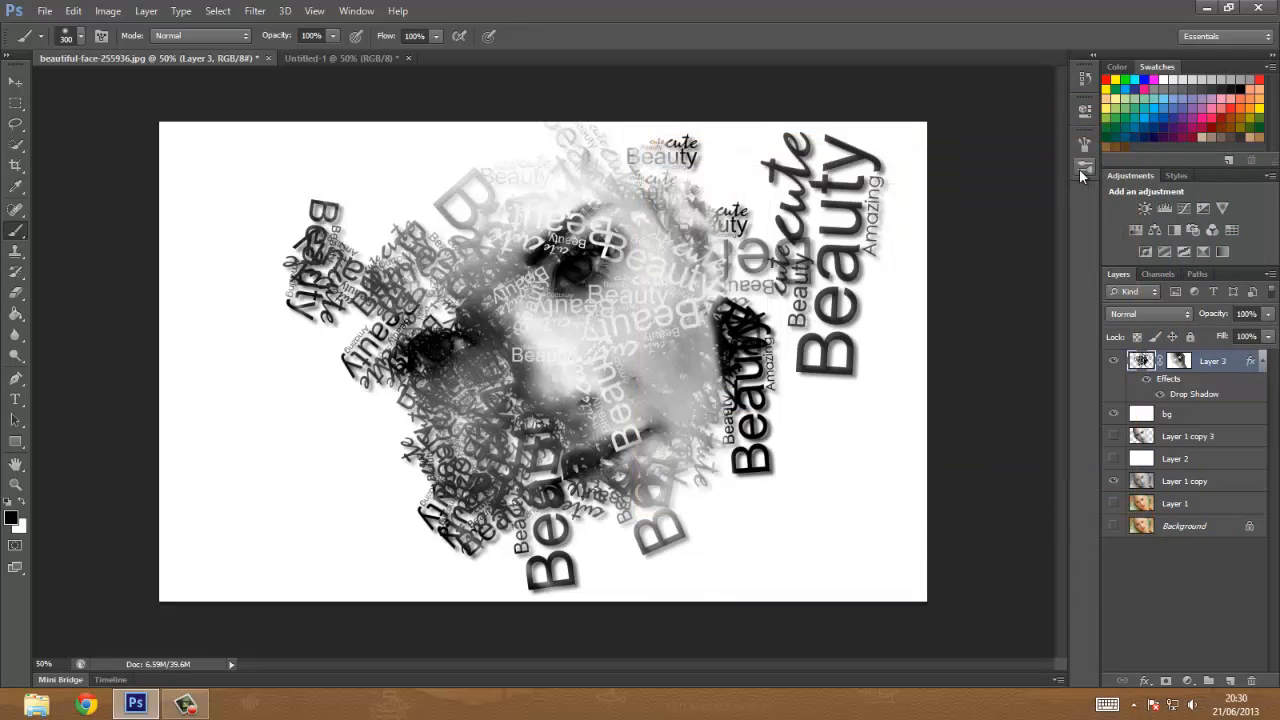
Move the colour photo layer, Layer 1, to the top of the layer stack and make it visible
left_click(1210, 503)
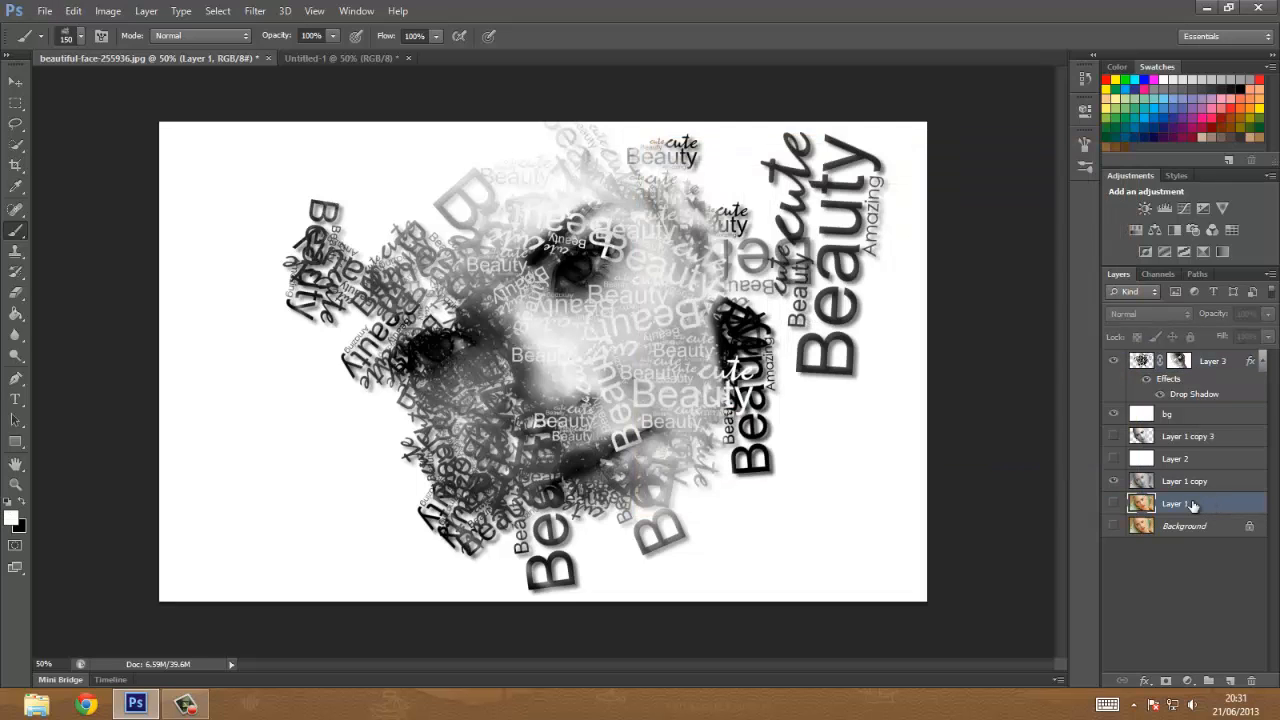
left_click_drag(1203, 497, 1190, 360)
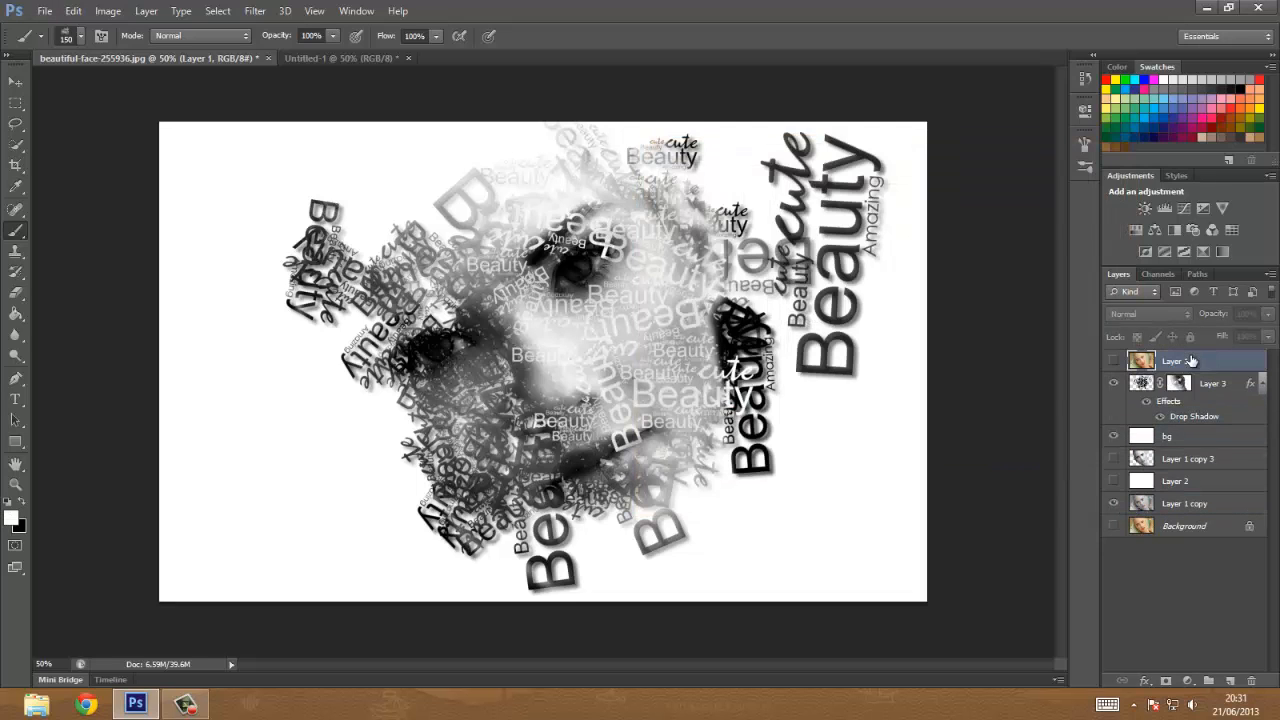
left_click(1113, 360)
Try the Overlay and Hard Light blend modes on Layer 1, then set it to Soft Light
left_click(1150, 313)
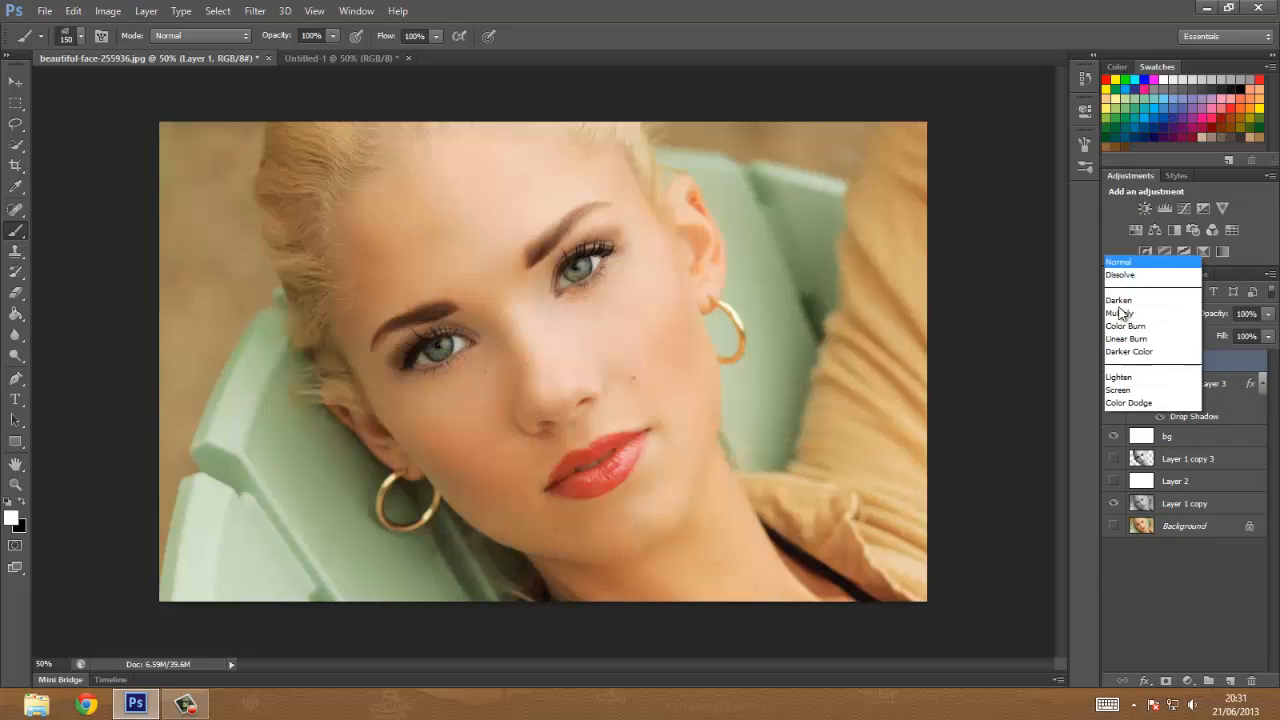
left_click(1150, 199)
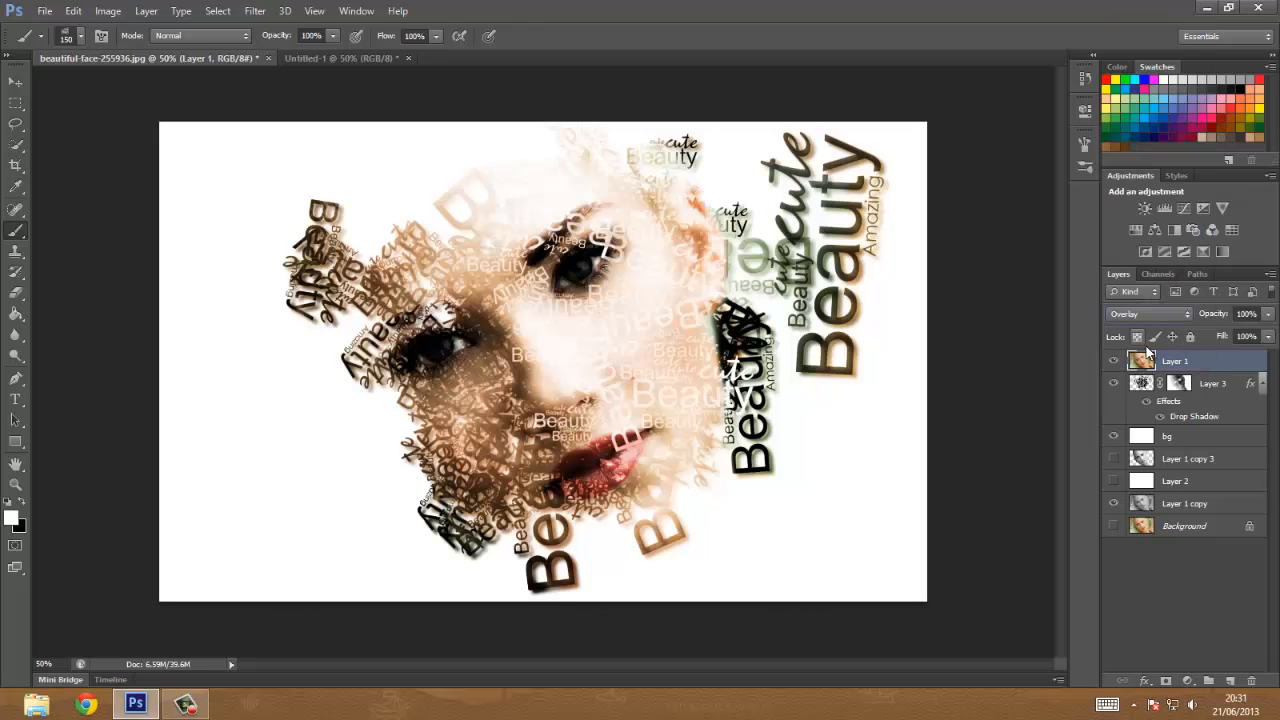
scroll(1133, 308, "down", 2)
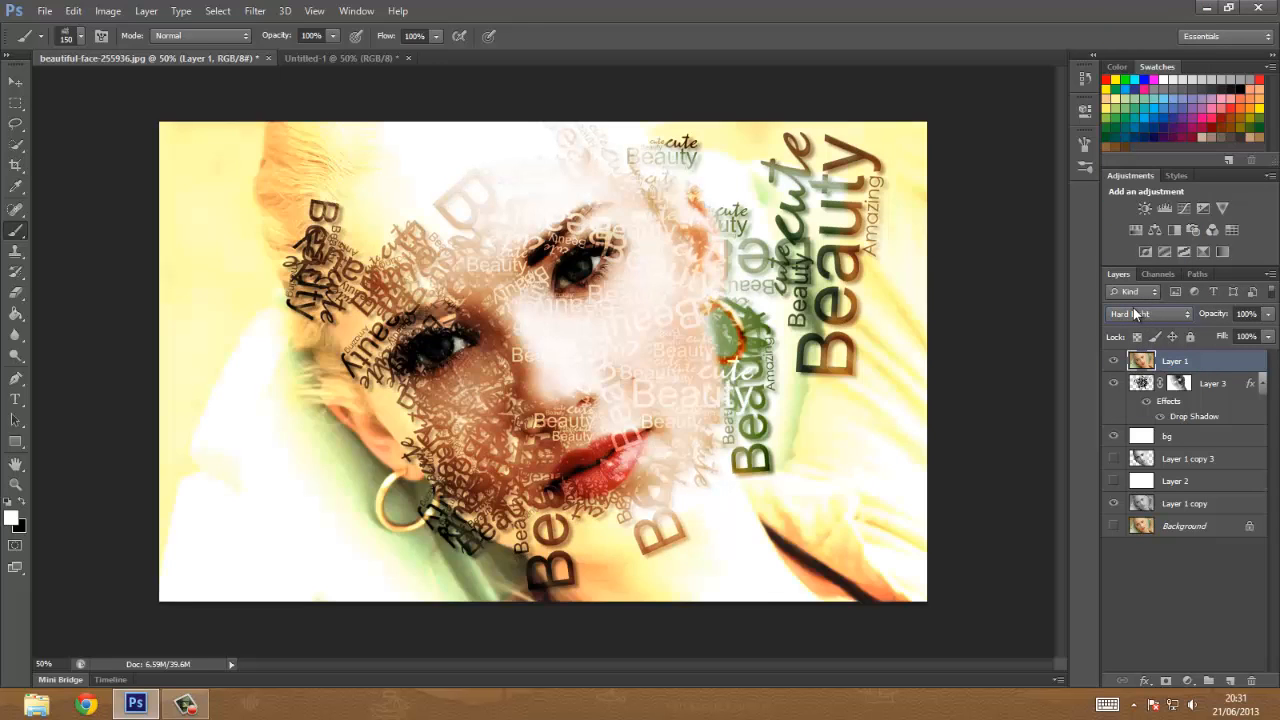
scroll(1133, 308, "up", 1)
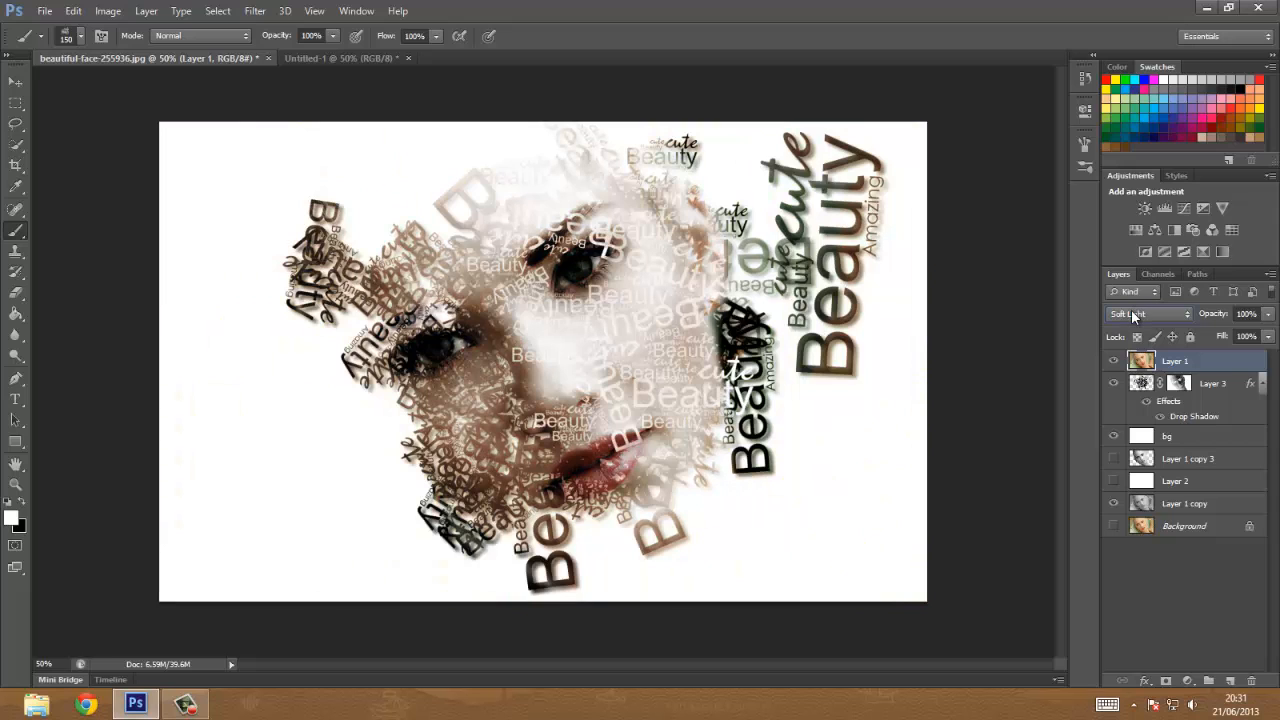